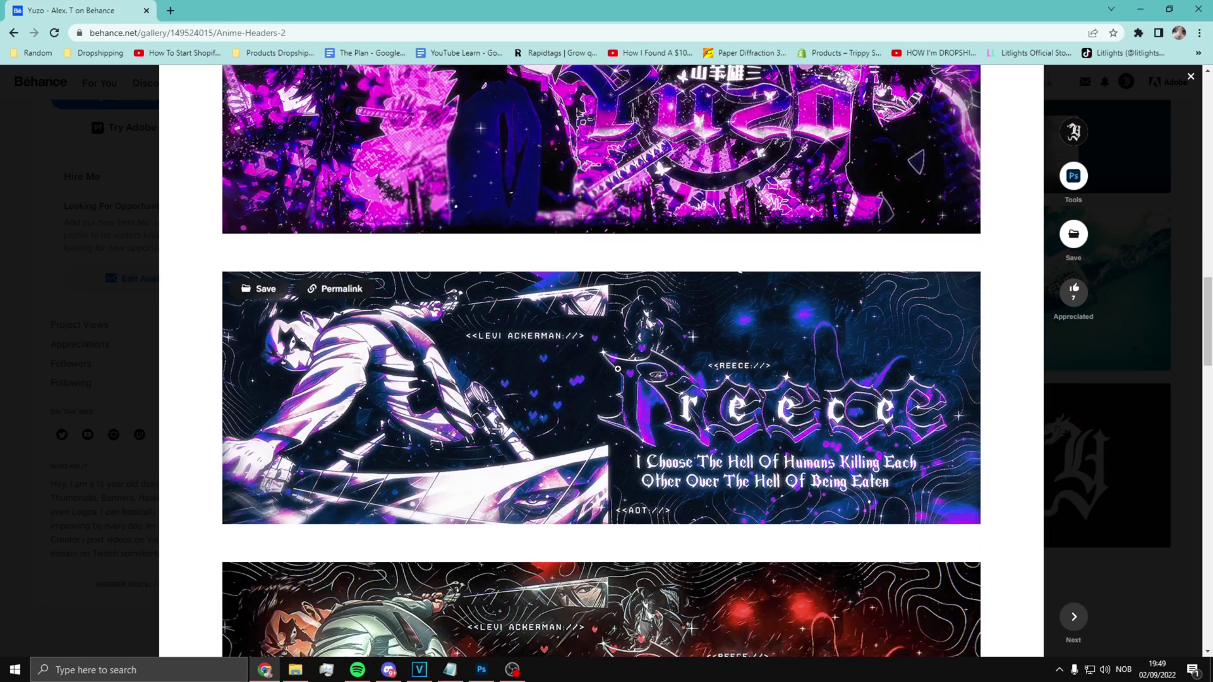
# Step: Browse the Anime Headers #2 project on Behance and enlarge the purple Reece header and the blue Jujutsu Kaisen header
pyautogui.scroll(10, 643, 381)
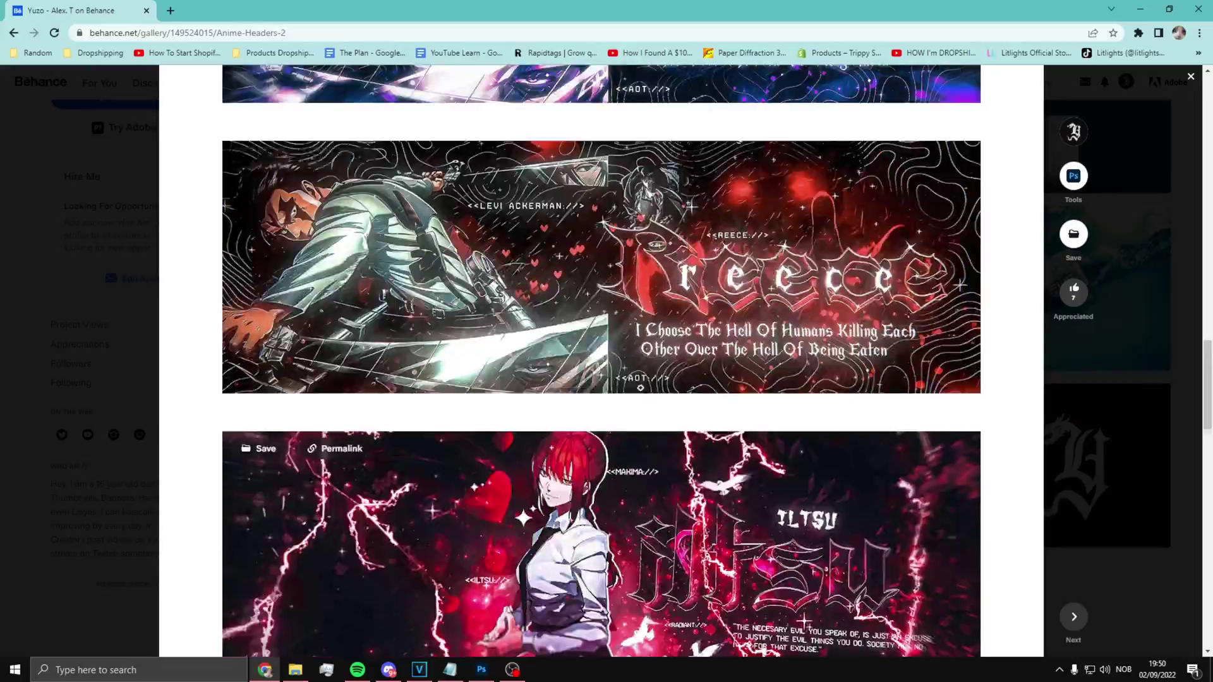
pyautogui.click(643, 354)
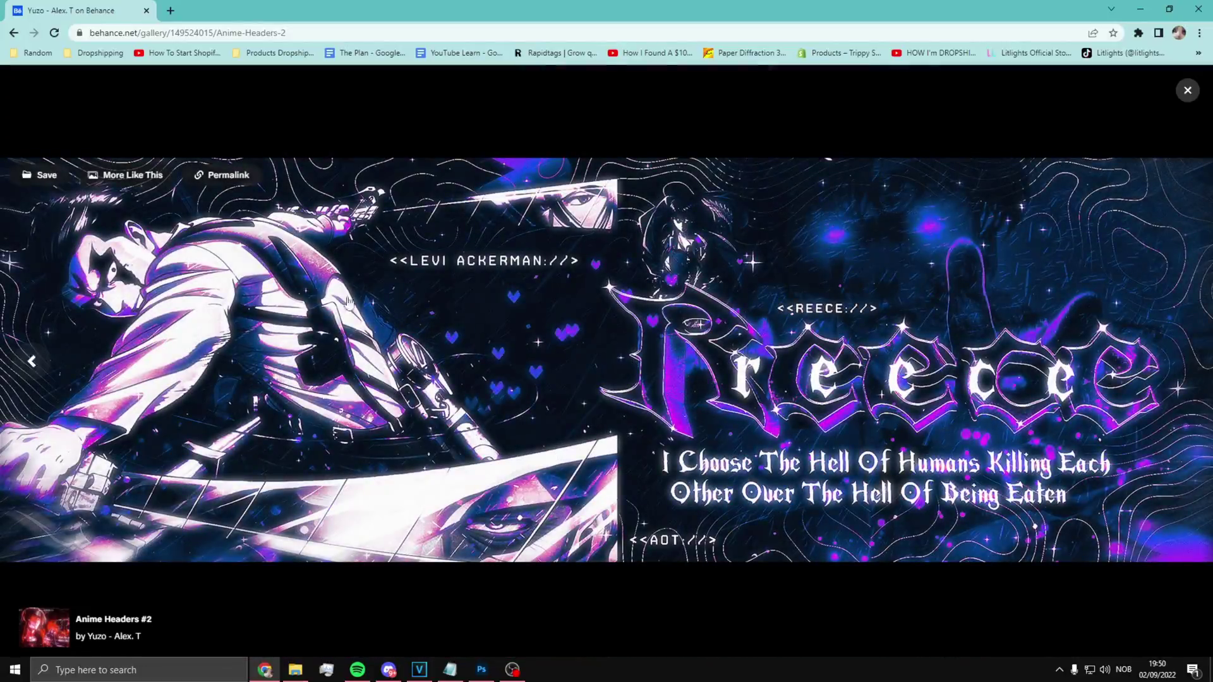
pyautogui.click(1188, 89)
pyautogui.scroll(6, 680, 381)
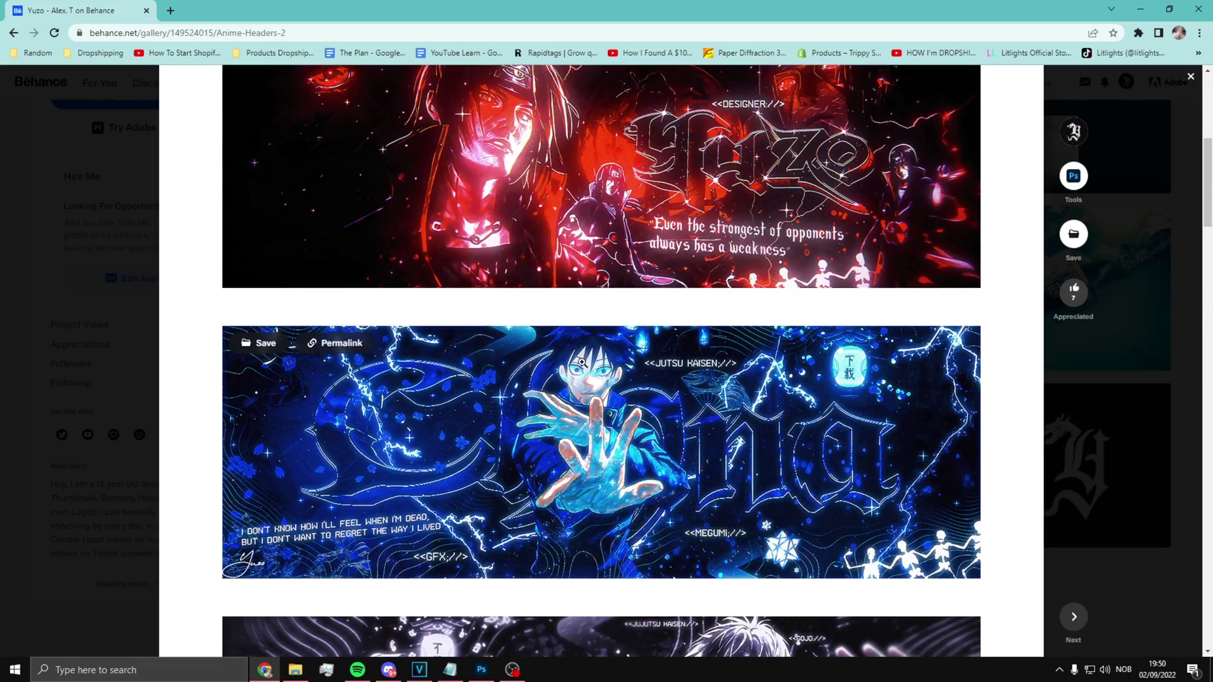
pyautogui.click(681, 381)
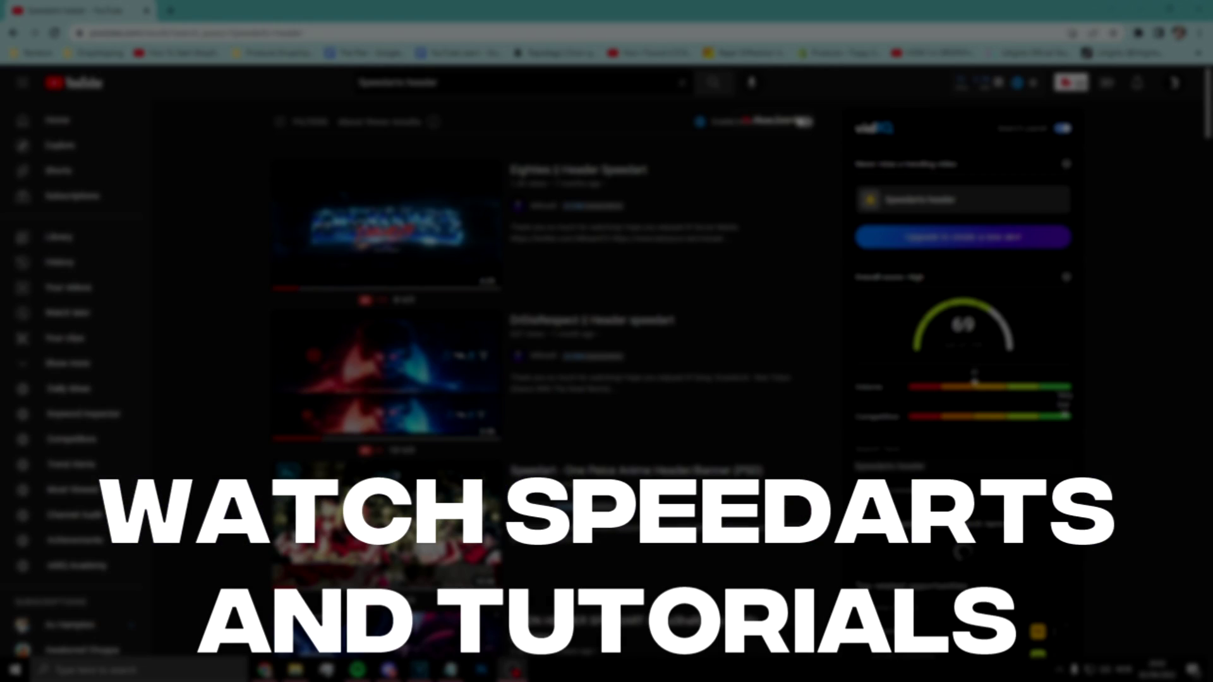
# Step: Look through the YouTube search results for "Speedarts header" to compare header designs
pyautogui.scroll(-10, 606, 379)
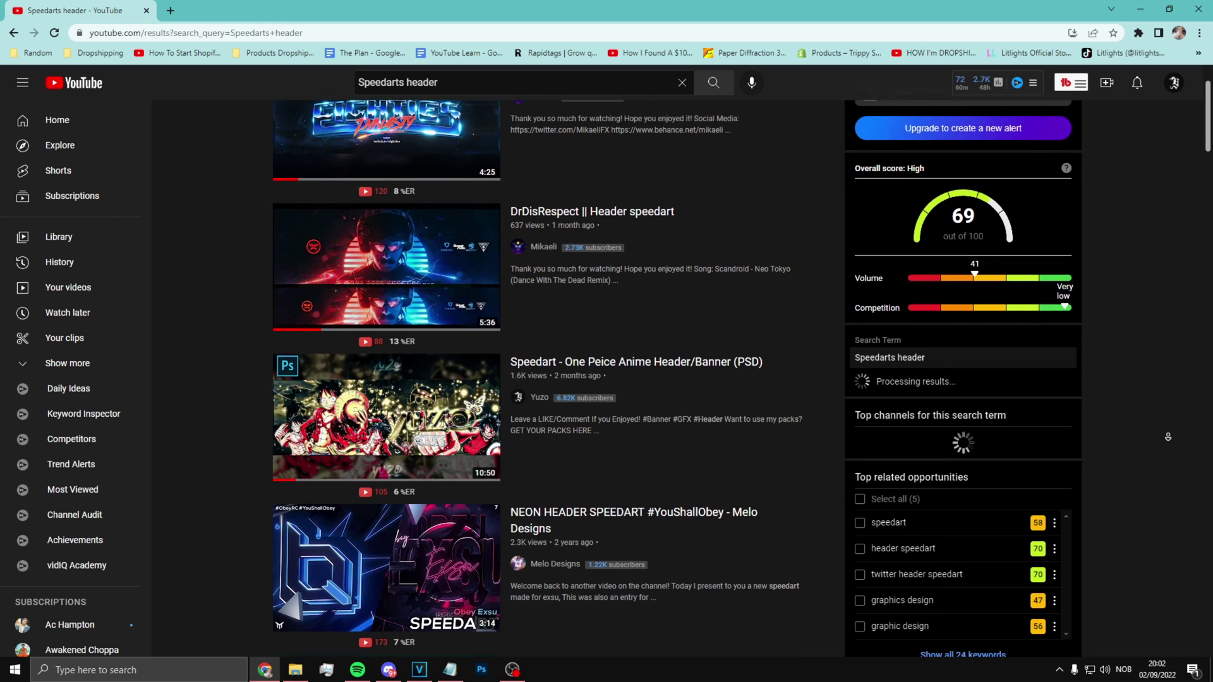
pyautogui.scroll(-6, 607, 379)
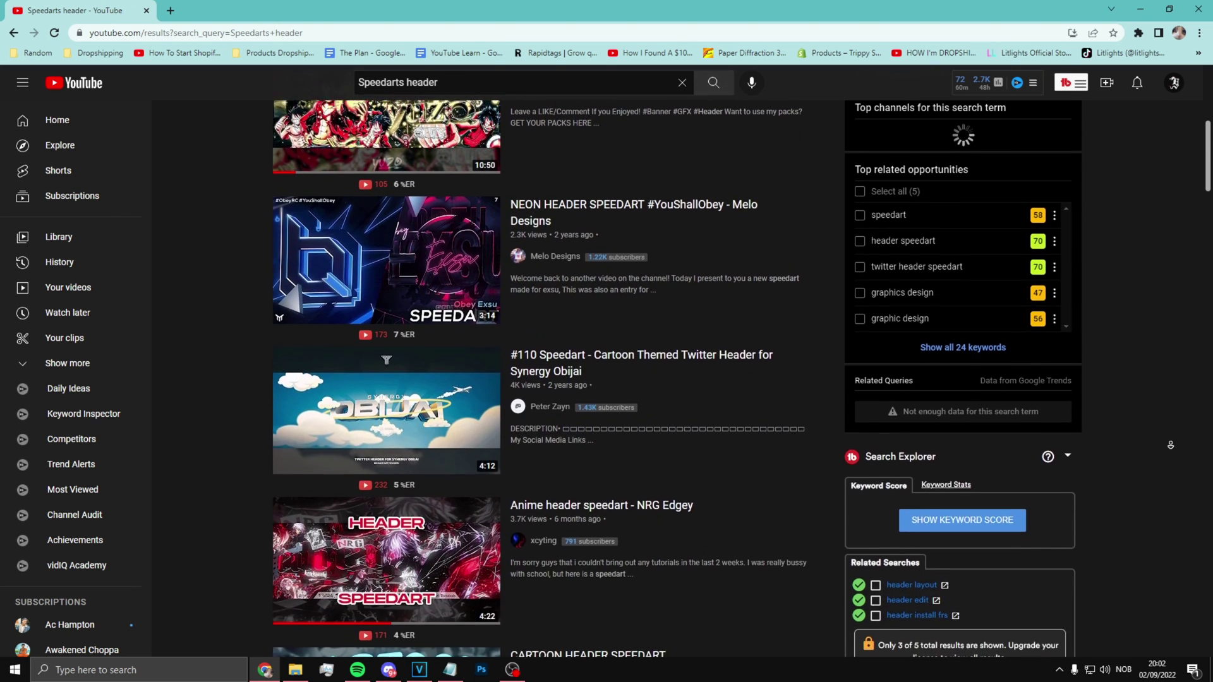
pyautogui.scroll(-6, 607, 379)
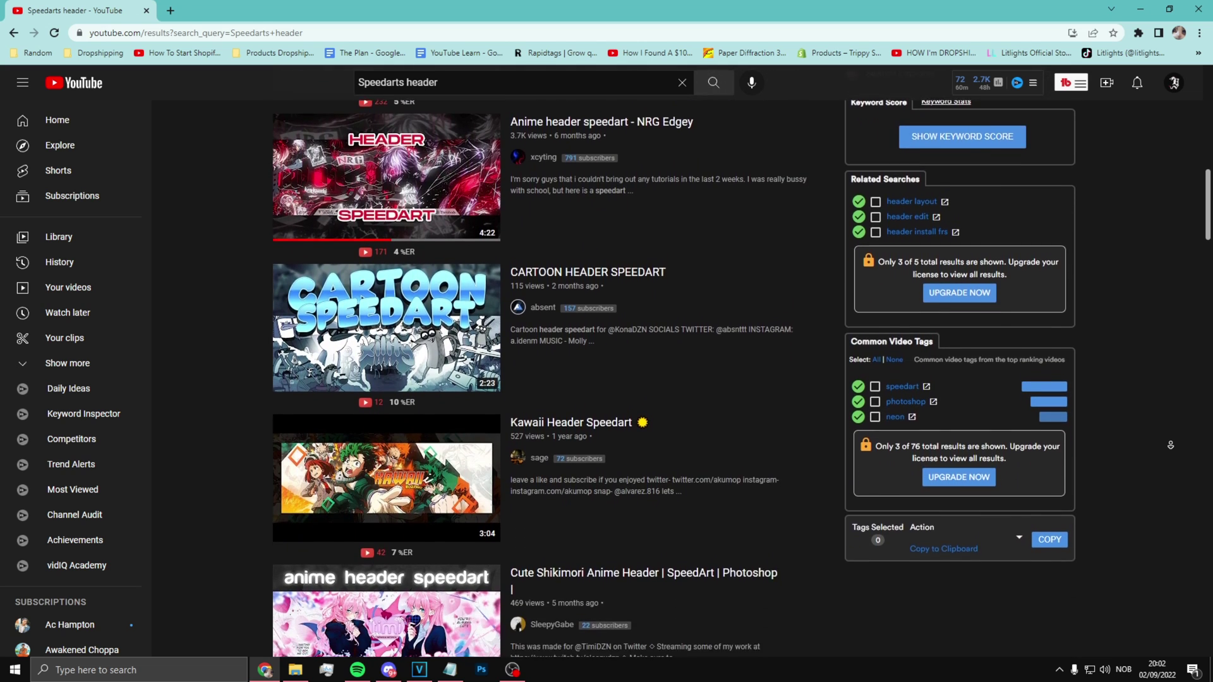
pyautogui.scroll(-6, 606, 379)
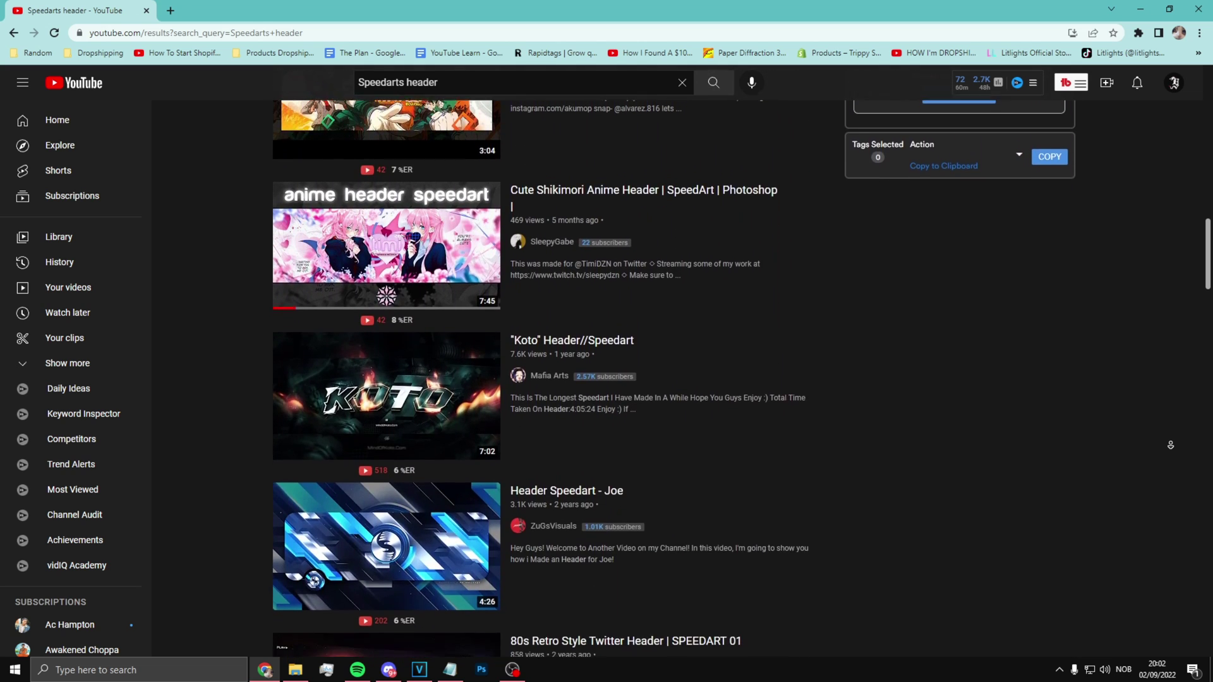
pyautogui.scroll(-5, 607, 379)
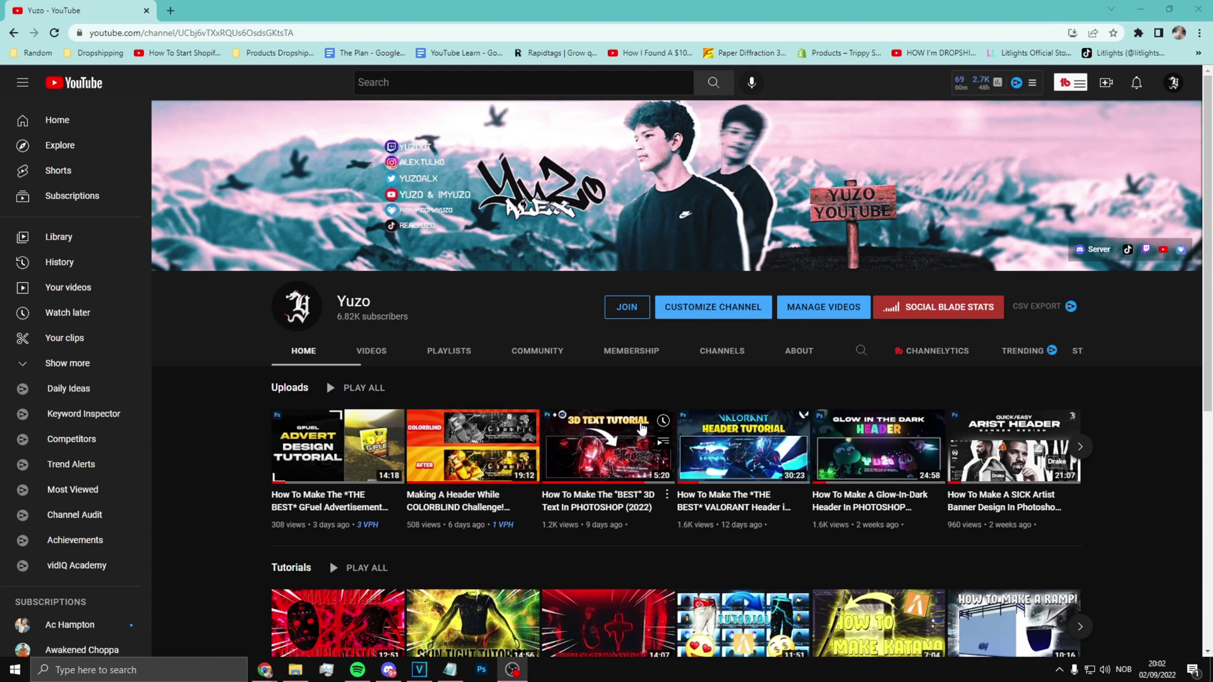
# Step: Open the channel's full video list and look through its header and banner tutorials
pyautogui.scroll(-4, 398, 179)
pyautogui.click(372, 115)
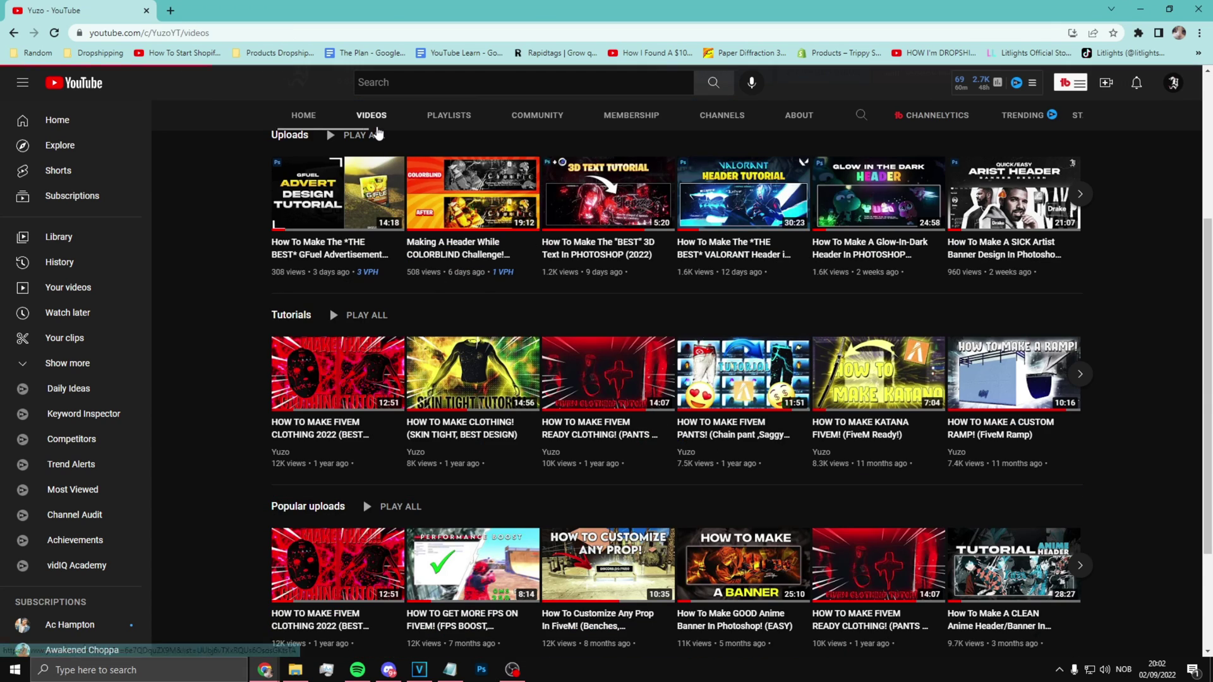
pyautogui.scroll(-4, 506, 388)
pyautogui.scroll(-3, 508, 393)
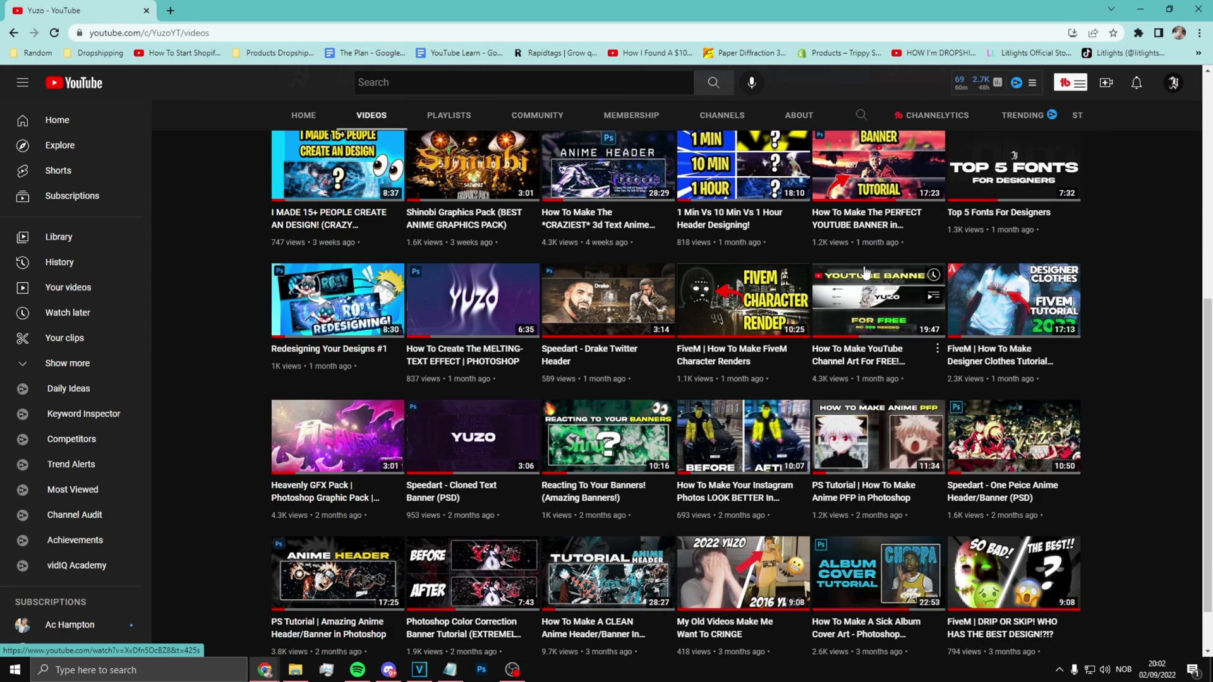
pyautogui.scroll(-1, 865, 271)
pyautogui.scroll(-1, 864, 272)
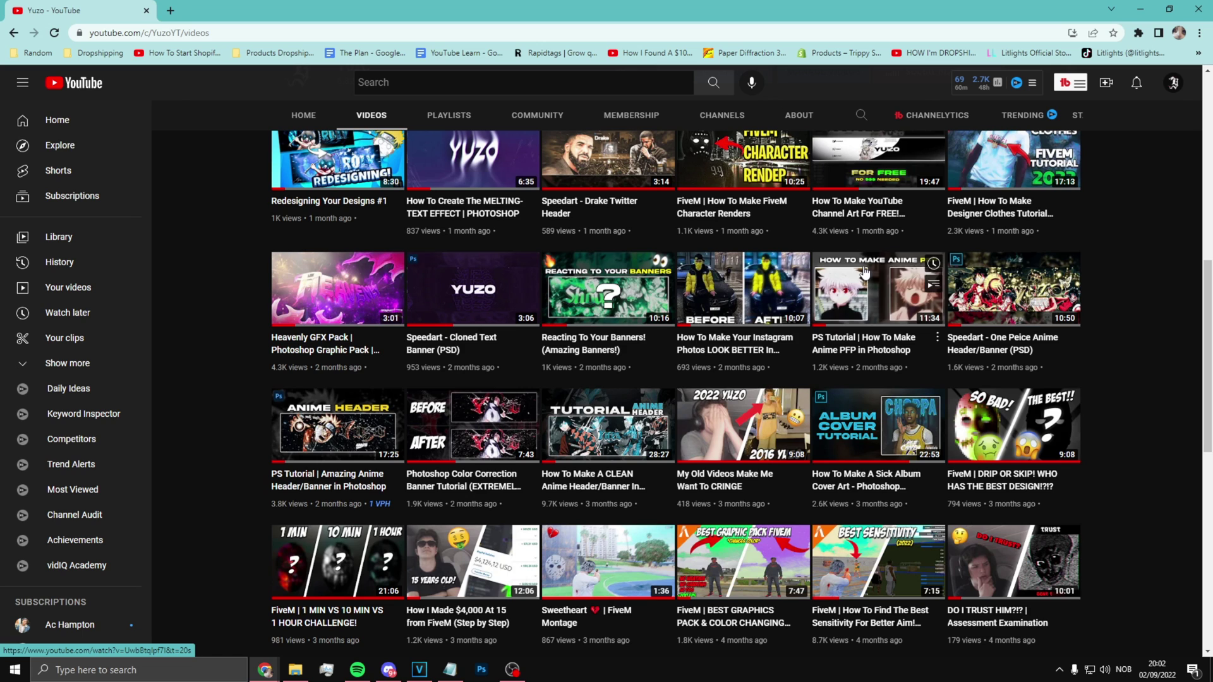
pyautogui.scroll(-2, 865, 271)
pyautogui.scroll(-1, 864, 272)
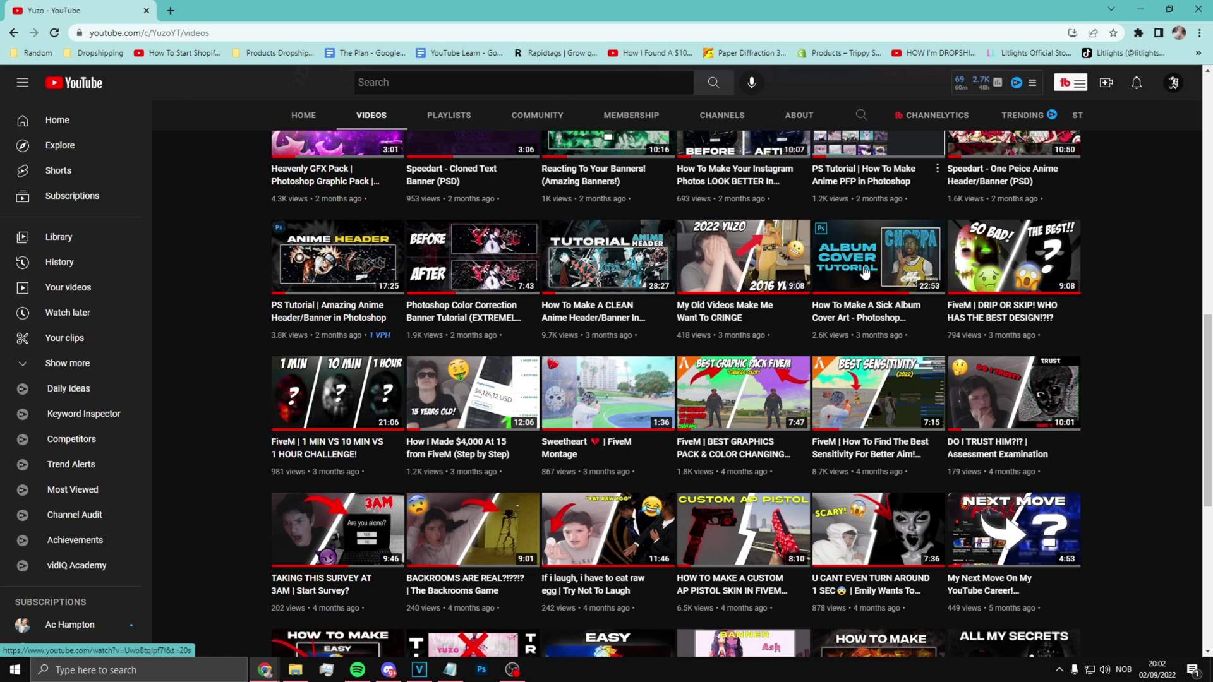
pyautogui.scroll(-2, 845, 297)
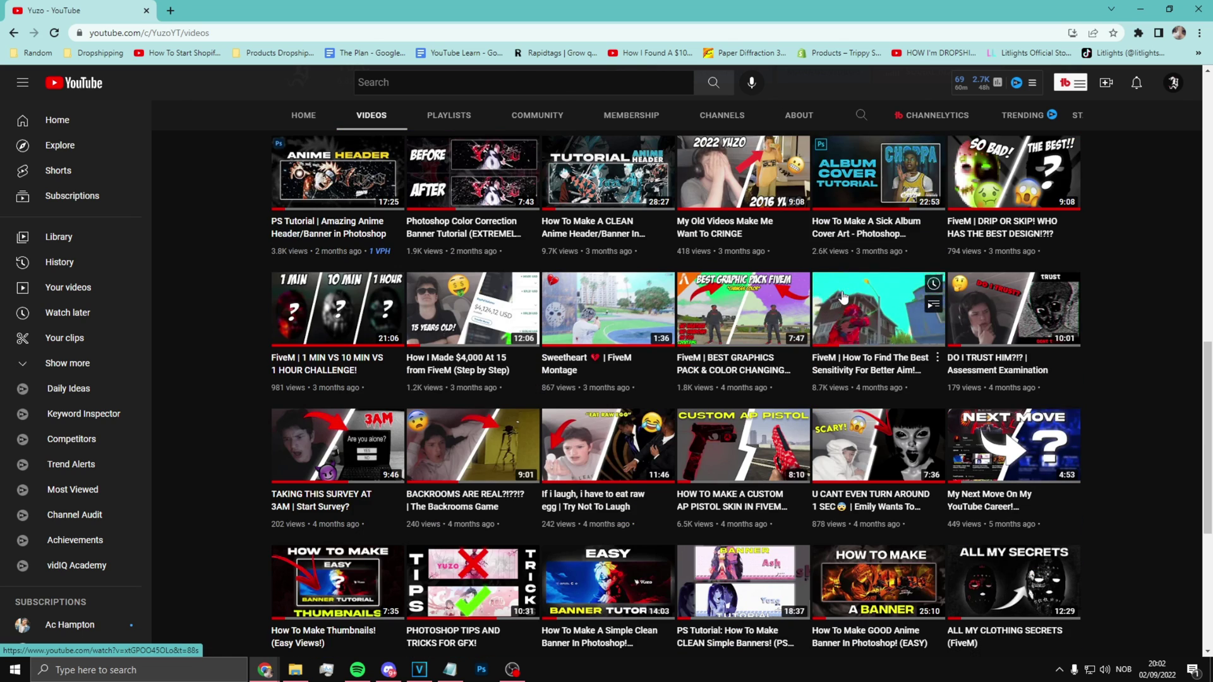
pyautogui.scroll(-1, 845, 297)
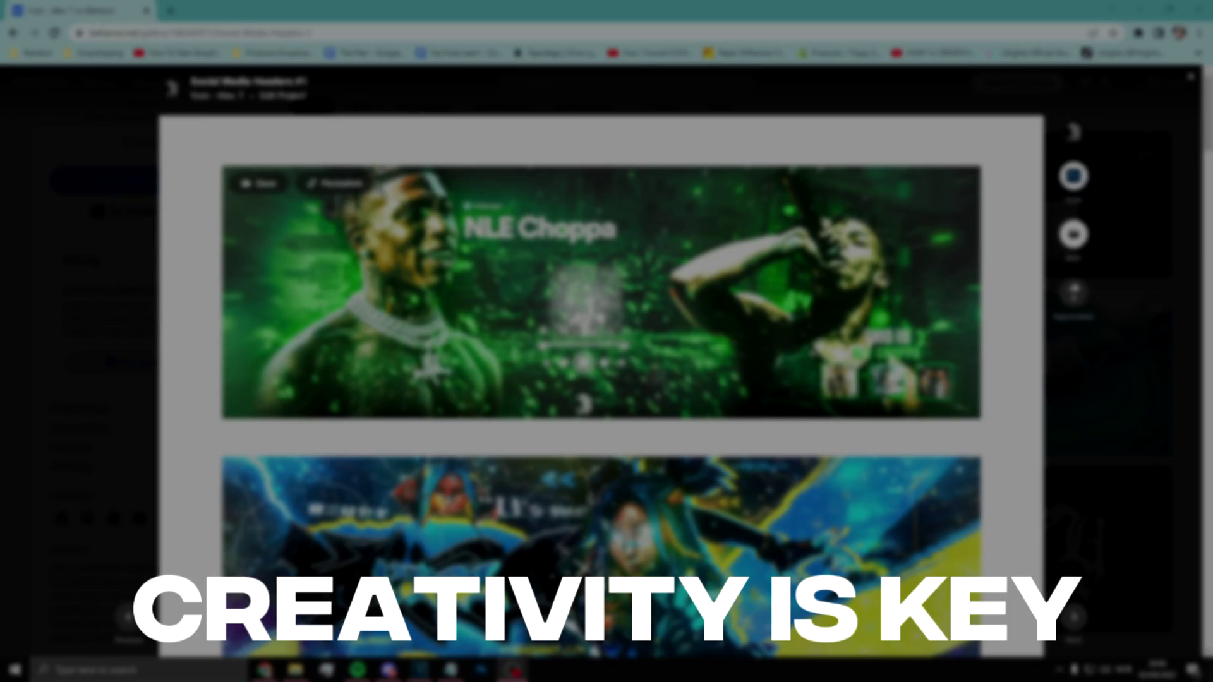
# Step: Enlarge the NLE Choppa header in the Behance project Social Media Headers #1 and view the project's following headers one by one
pyautogui.click(747, 276)
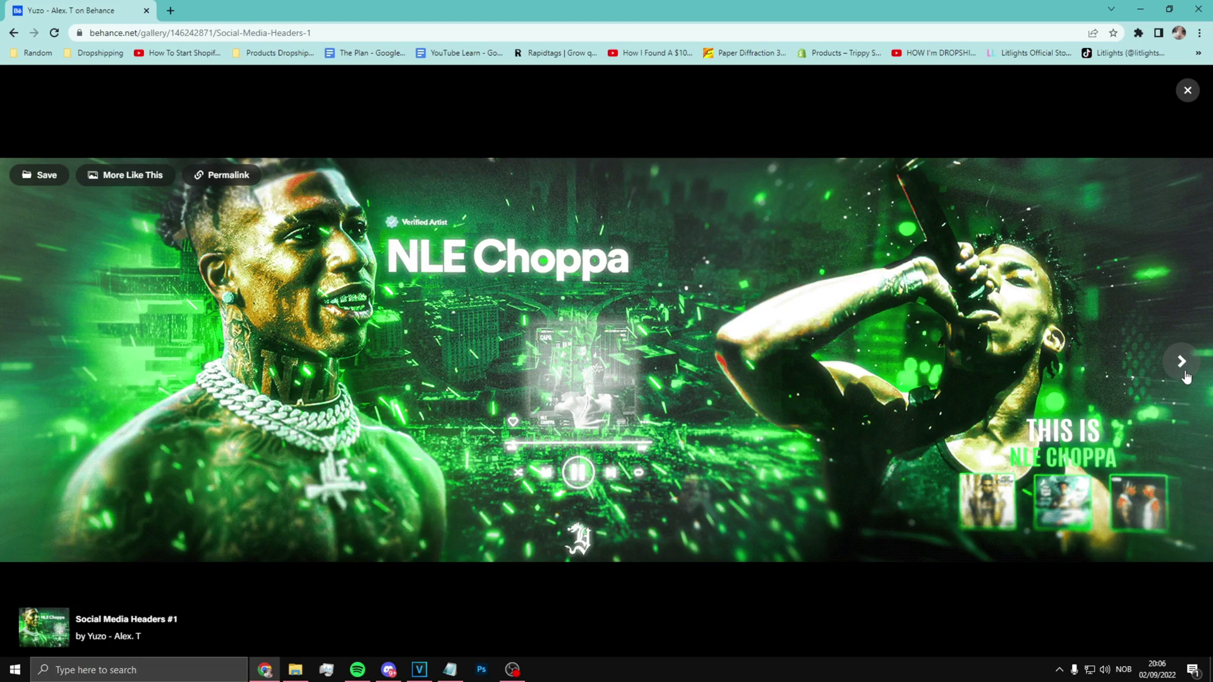
pyautogui.click(1187, 376)
pyautogui.click(1188, 376)
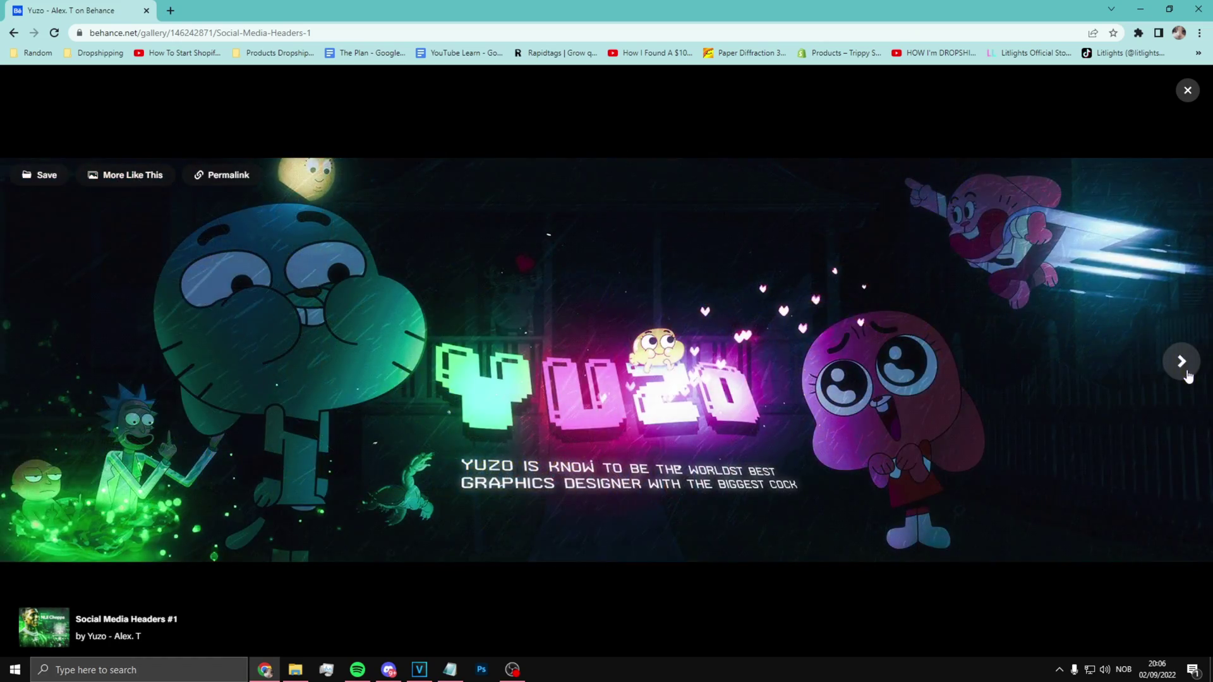
pyautogui.click(1187, 376)
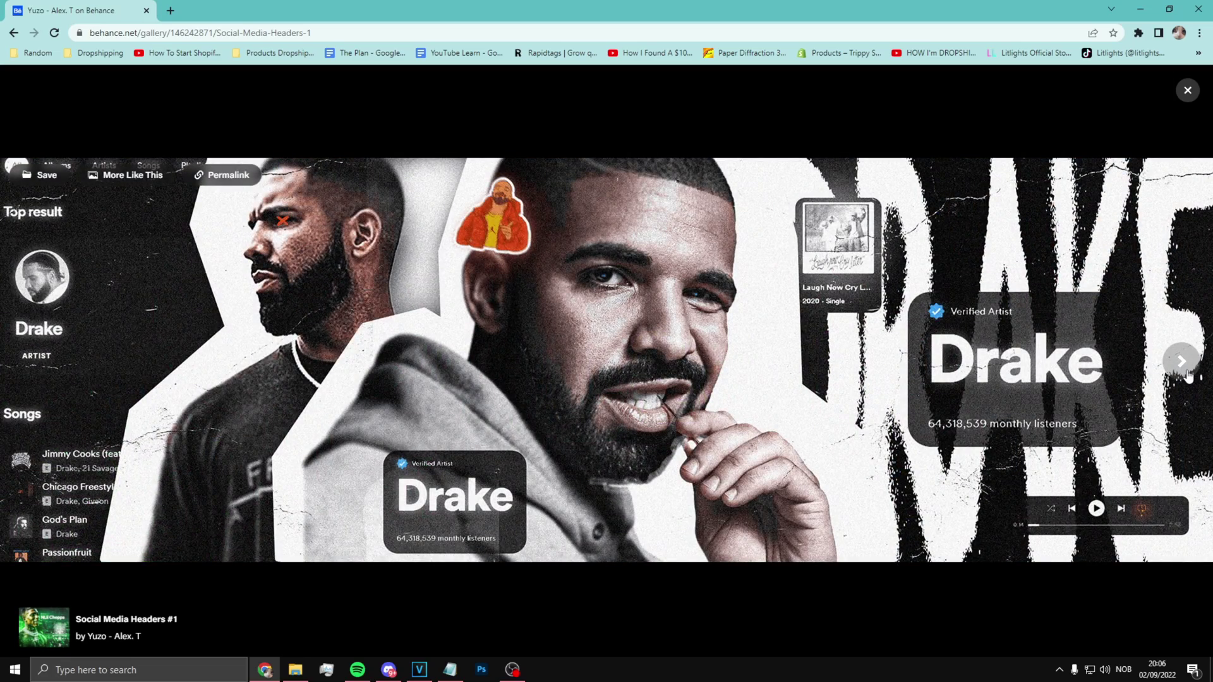
pyautogui.click(1188, 376)
pyautogui.click(1187, 376)
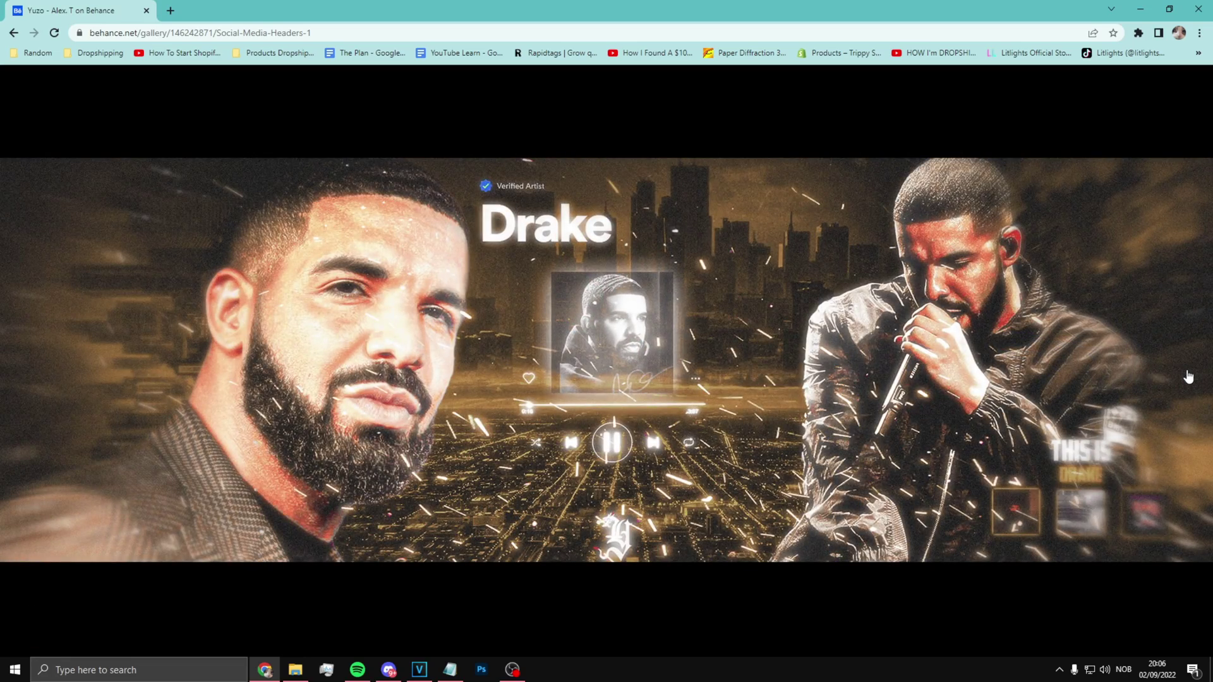
pyautogui.click(1188, 377)
pyautogui.click(1188, 377)
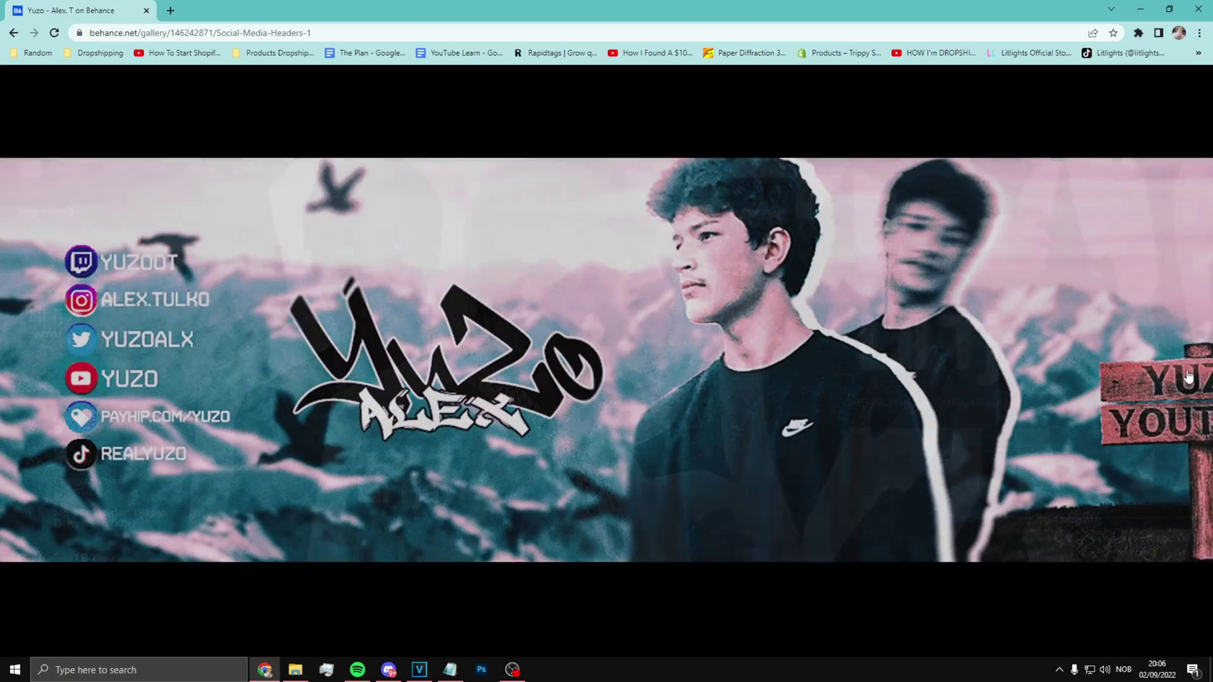
pyautogui.click(1188, 377)
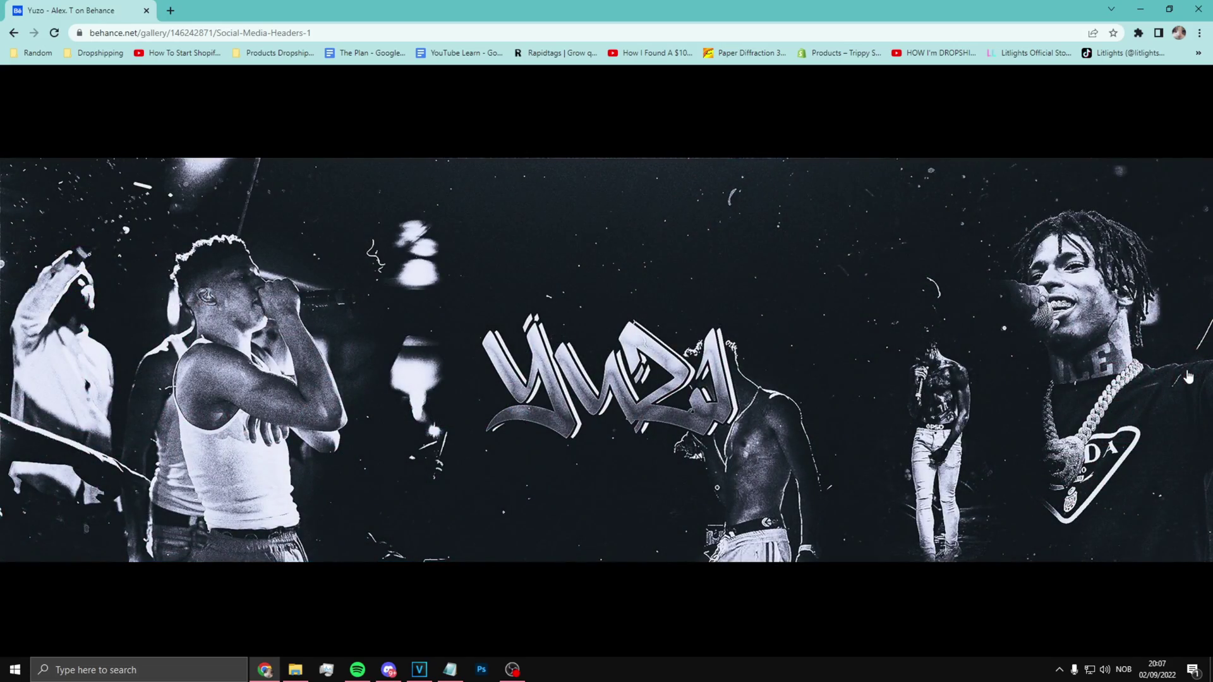
pyautogui.click(1188, 377)
pyautogui.click(1182, 365)
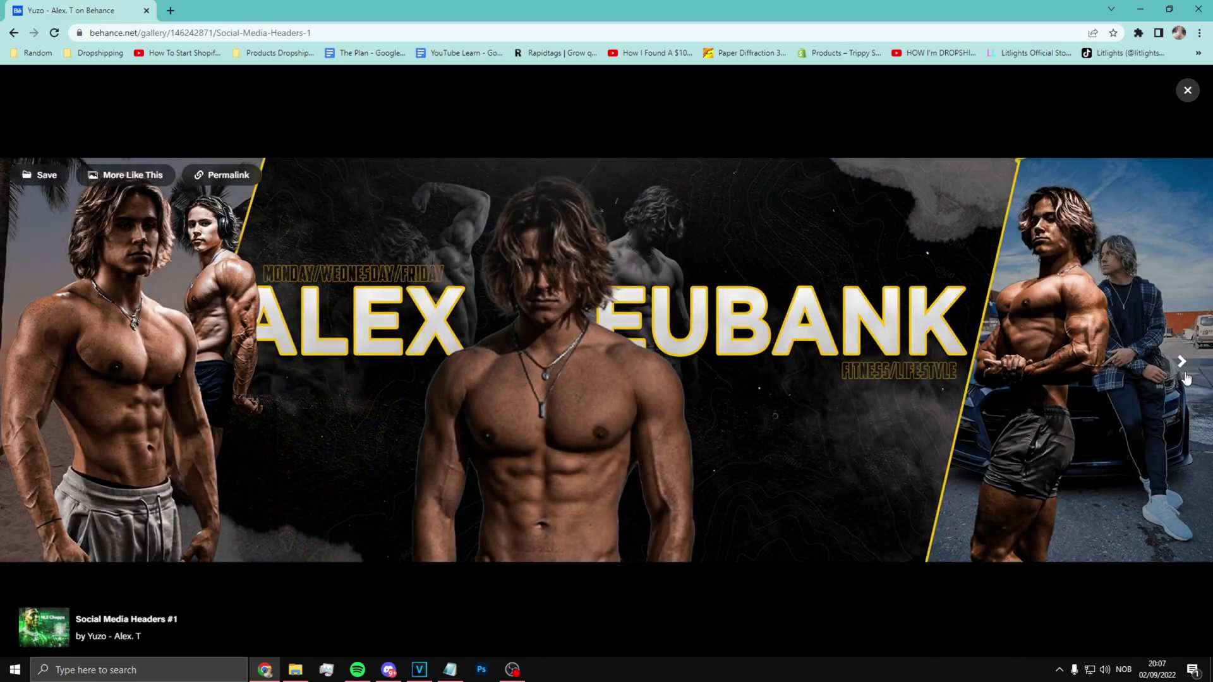
pyautogui.click(1186, 377)
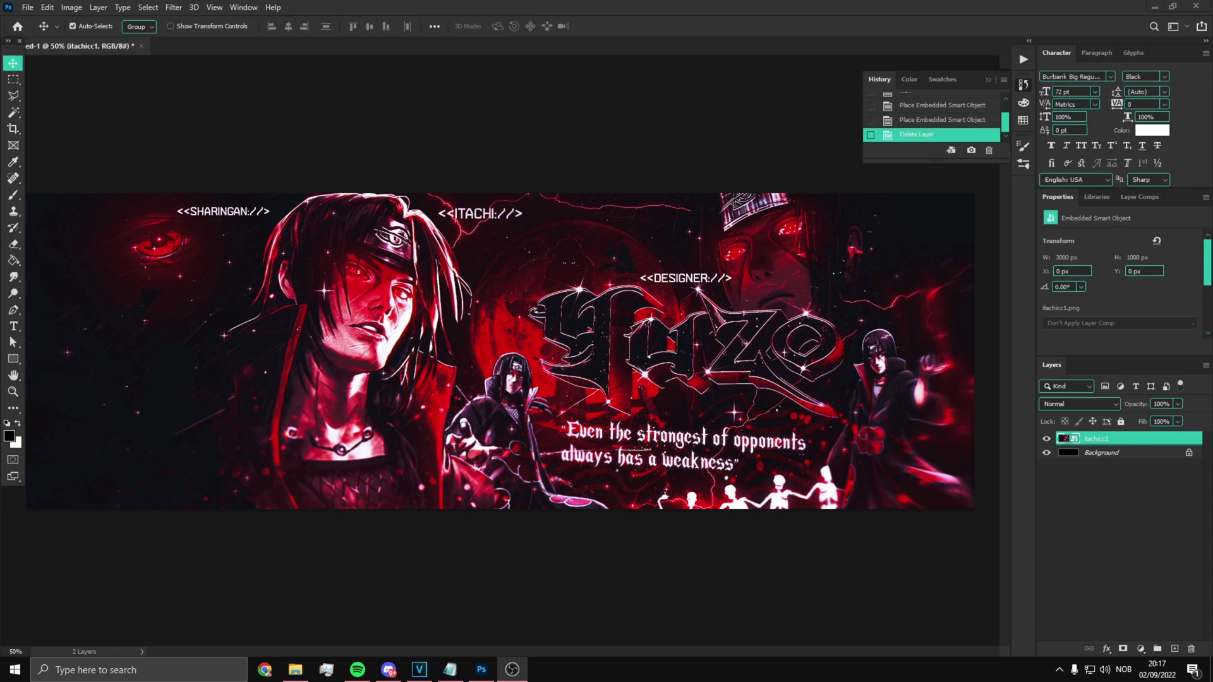
# Step: In Photoshop, unlock the Background layer beneath the itachicc1 header and delete it
pyautogui.click(1189, 454)
pyautogui.press('Delete')
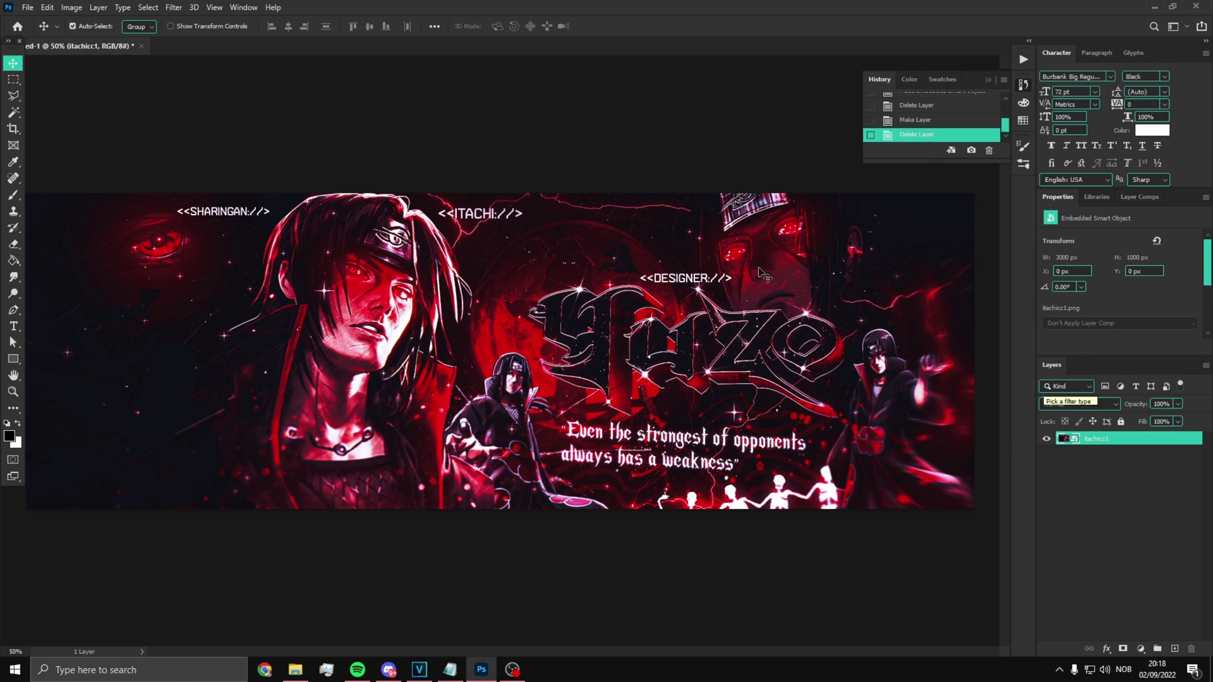
pyautogui.scroll(-2, 402, 360)
pyautogui.scroll(3, 402, 360)
pyautogui.scroll(-3, 566, 377)
pyautogui.scroll(2, 547, 369)
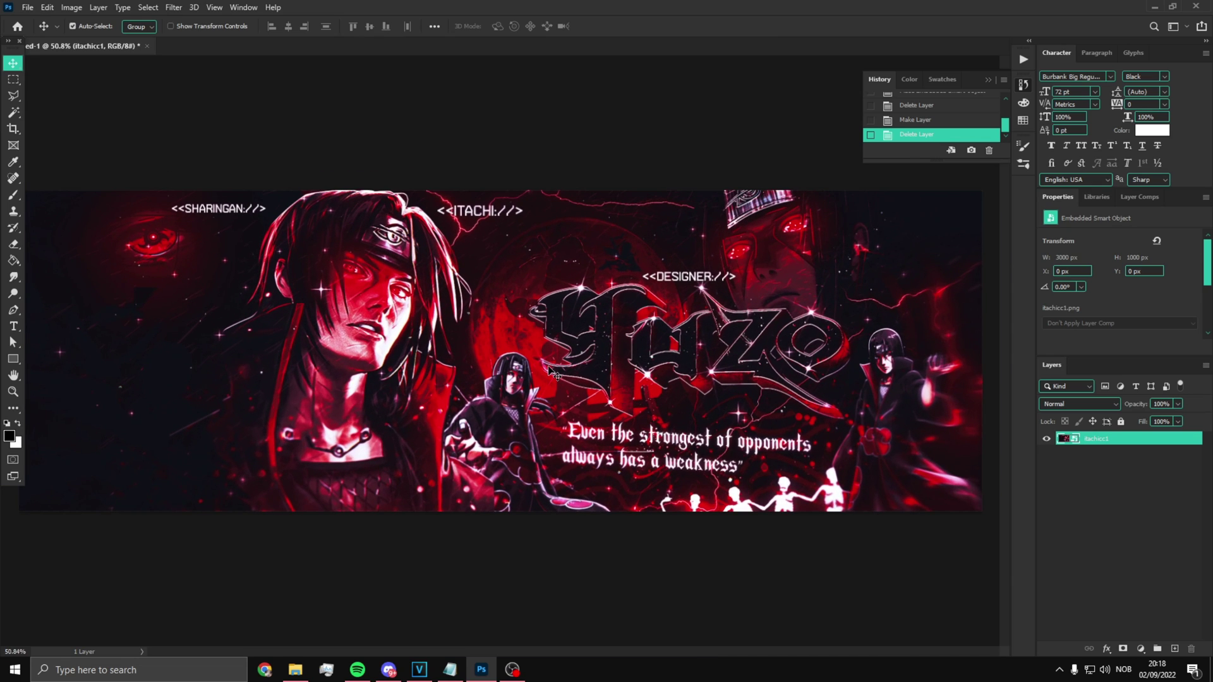
pyautogui.scroll(-2, 540, 329)
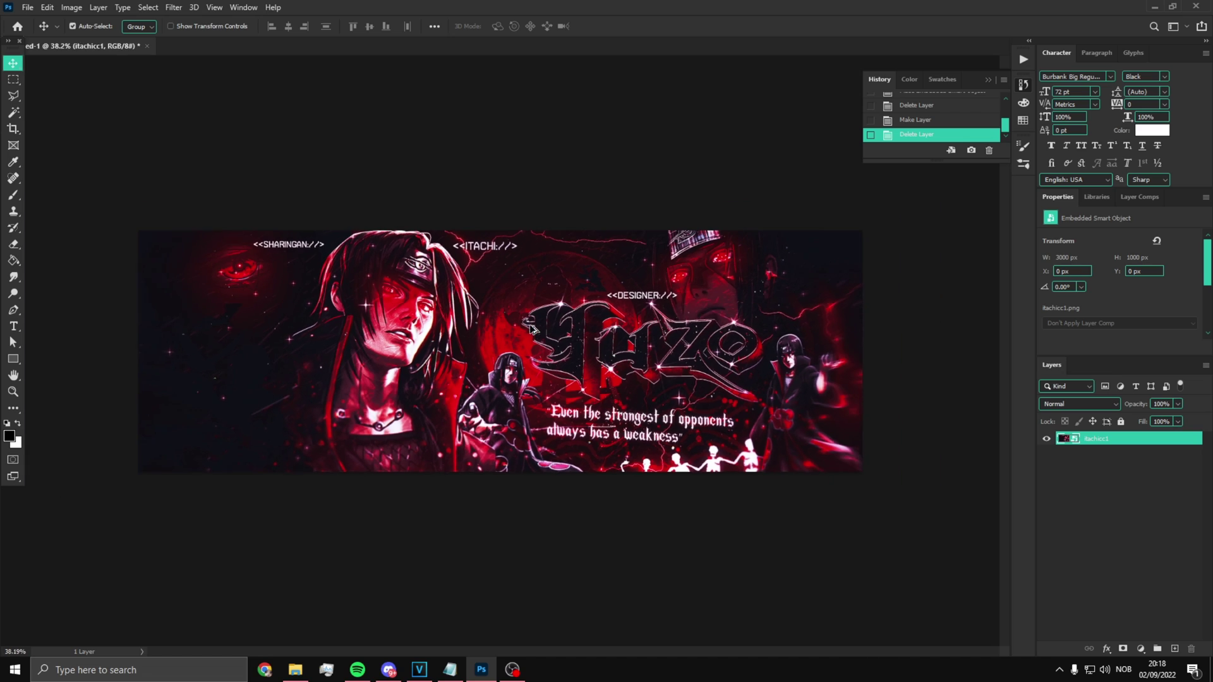
pyautogui.scroll(1, 917, 367)
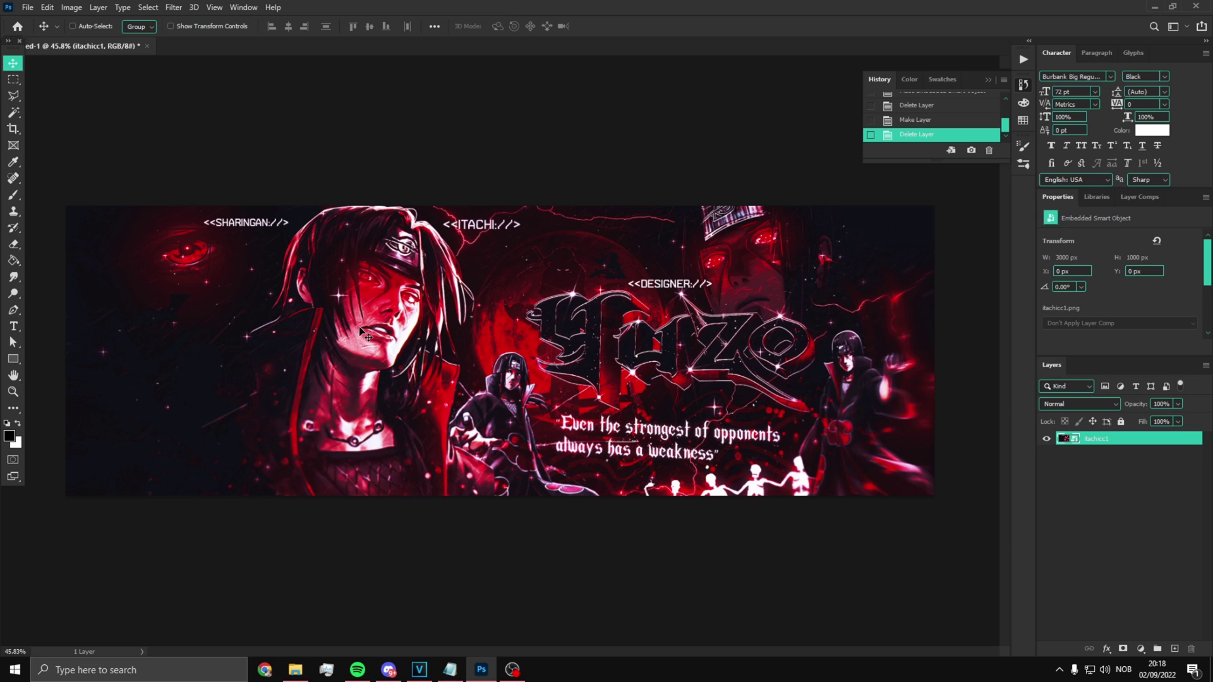
# Step: Duplicate the itachicc1 layer and apply a Gaussian Blur to the copy
pyautogui.hotkey('ctrl', 'j')
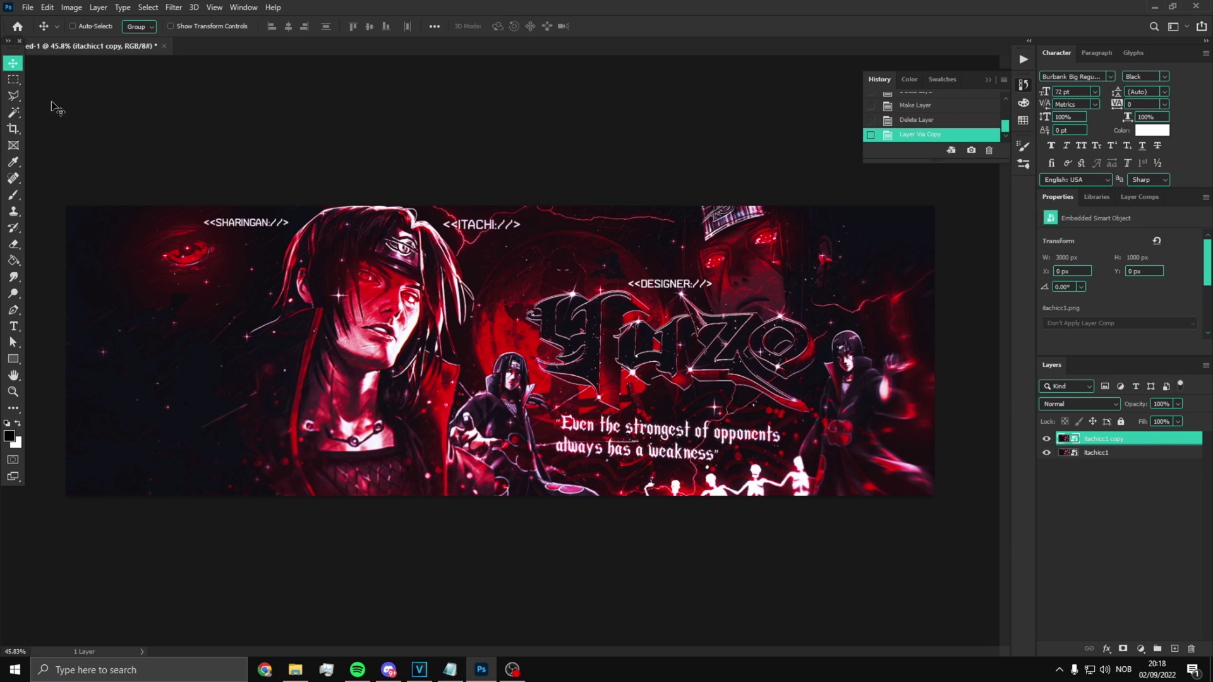
pyautogui.click(174, 7)
pyautogui.moveTo(209, 169)
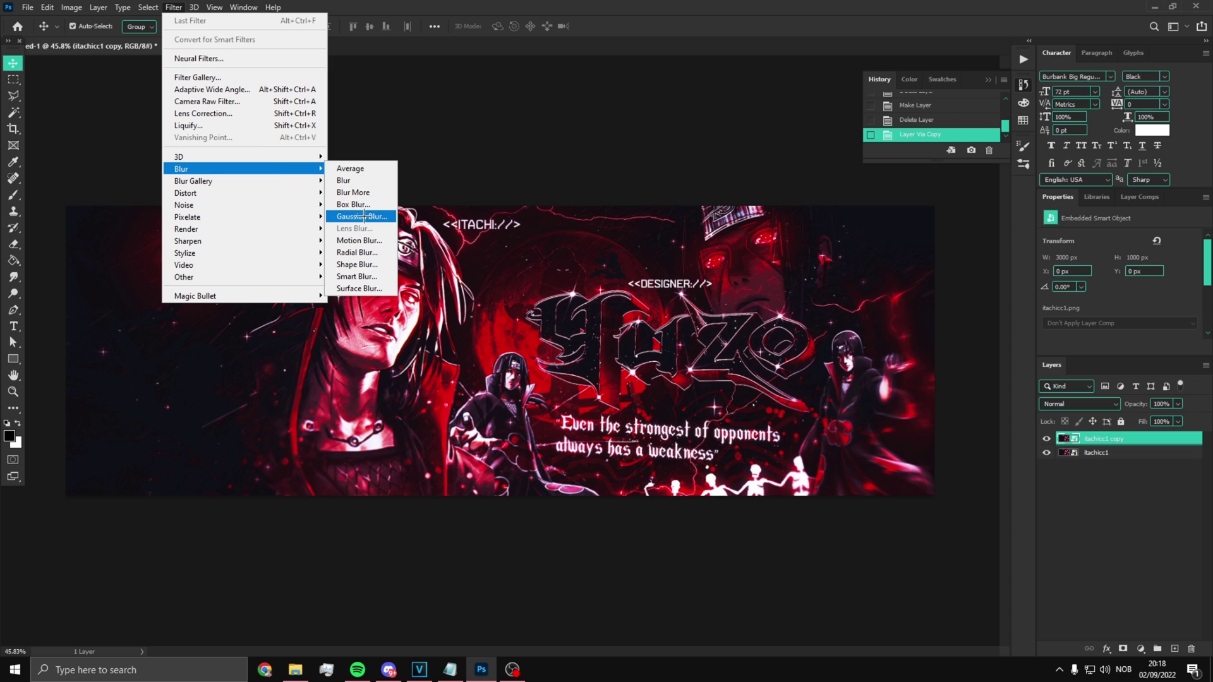
pyautogui.click(362, 216)
pyautogui.press('Return')
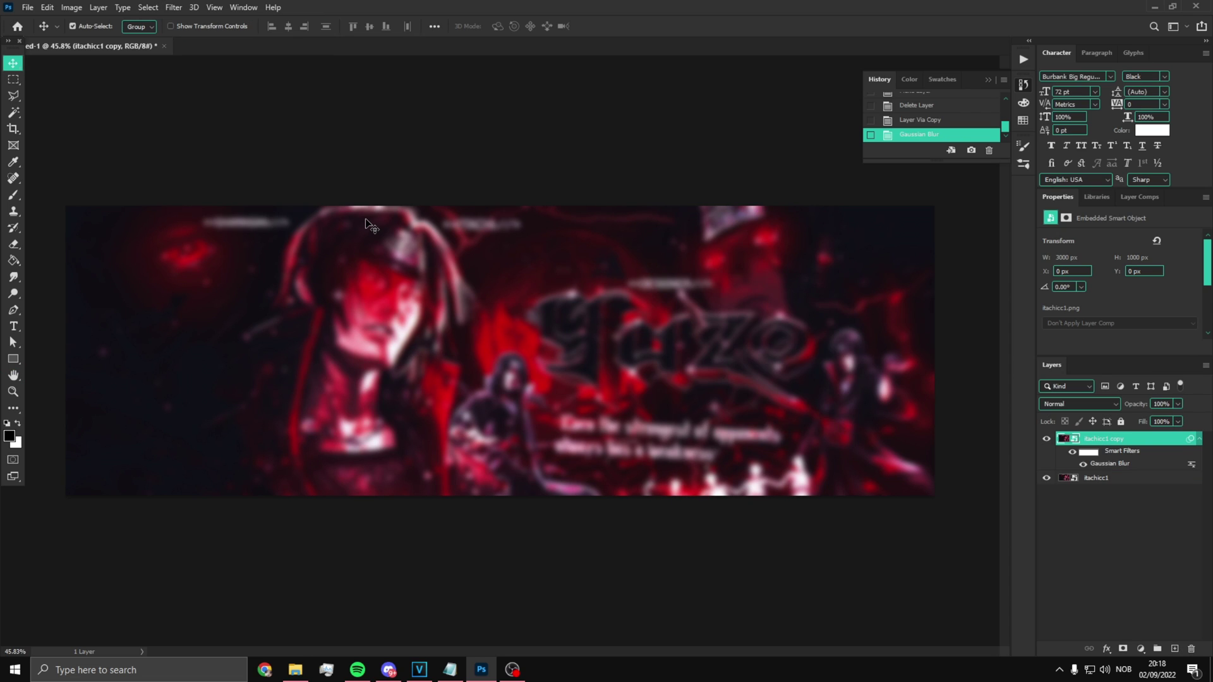
# Step: Set the blurred copy's blend mode to Lighten and its opacity to 70%
pyautogui.click(1072, 403)
pyautogui.click(1052, 438)
pyautogui.click(1178, 403)
pyautogui.moveTo(1181, 418); pyautogui.dragTo(1162, 418)
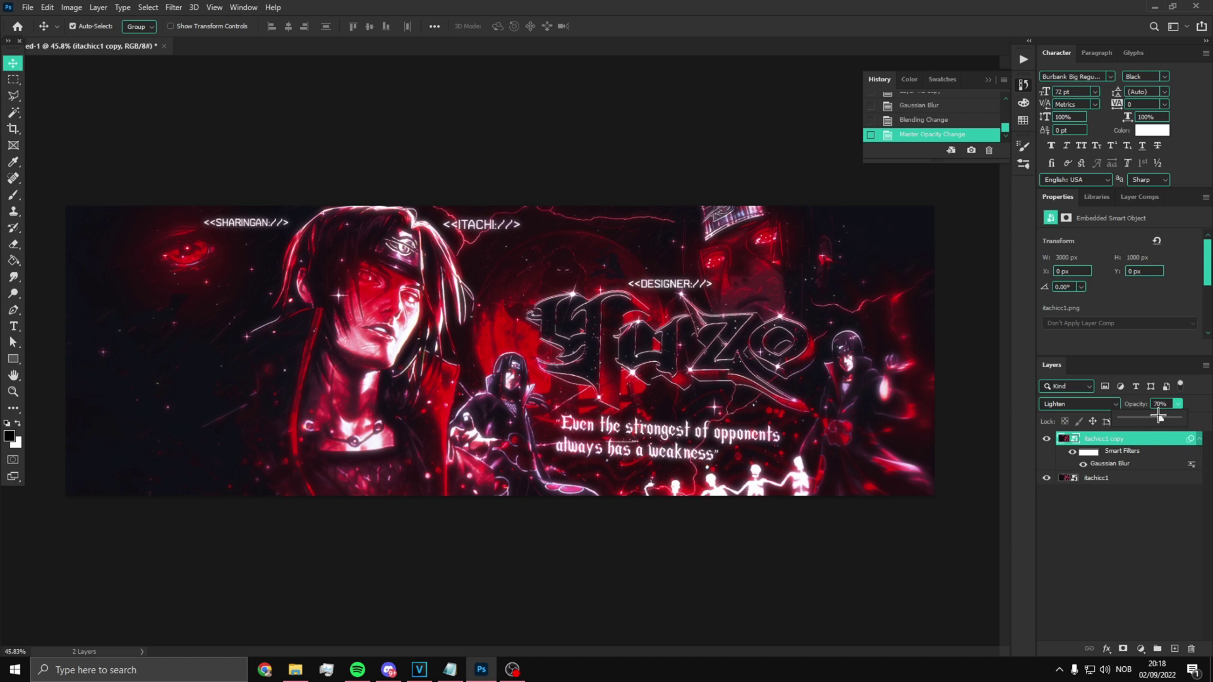
# Step: Duplicate the blurred layer and set the new copy to Linear Dodge (Add) at 12% opacity
pyautogui.click(1110, 441)
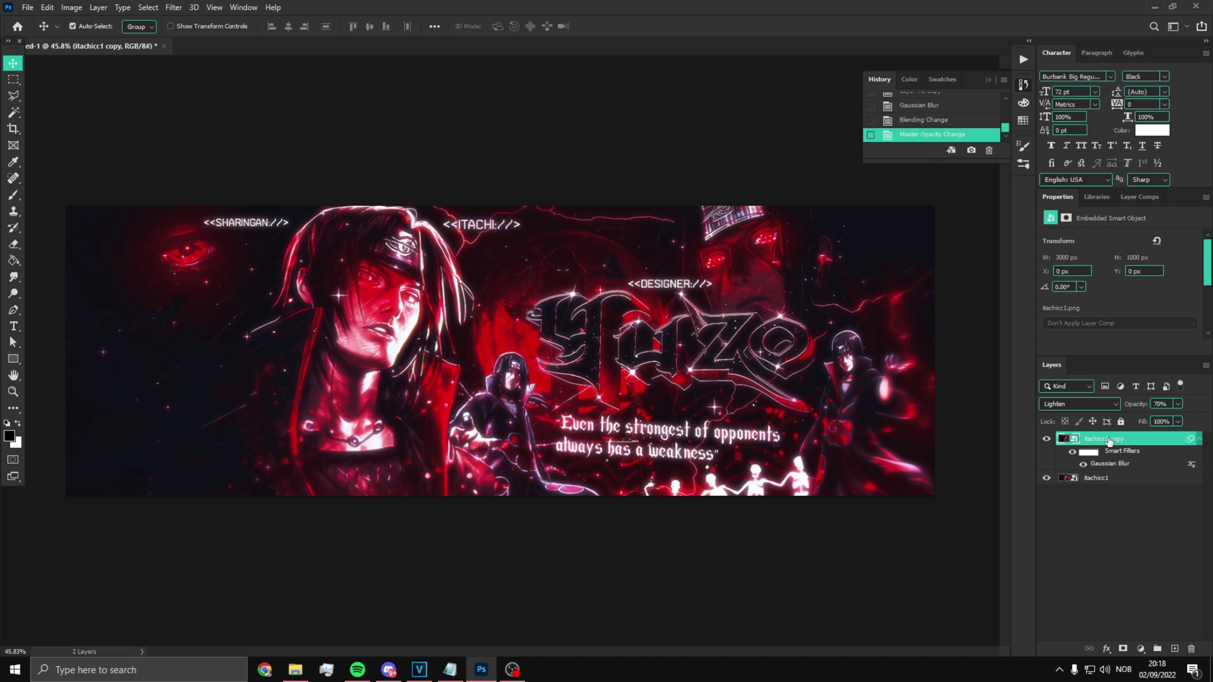
pyautogui.hotkey('ctrl', 'j')
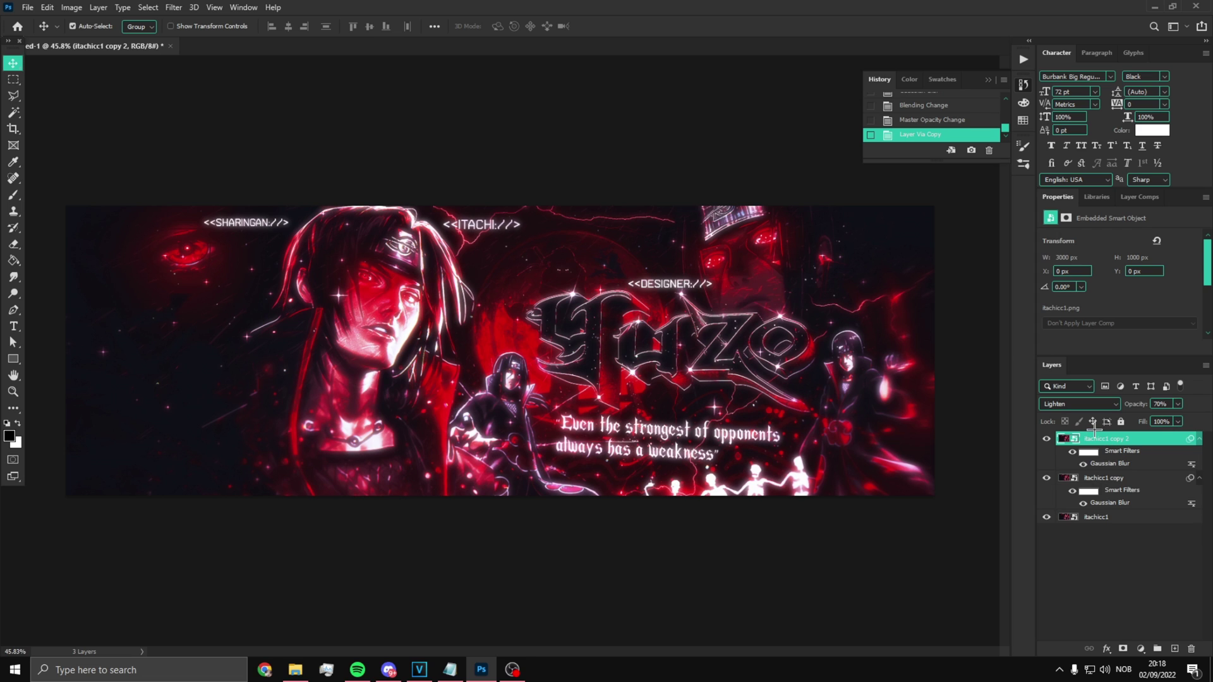
pyautogui.click(1077, 405)
pyautogui.click(1080, 471)
pyautogui.click(1178, 404)
pyautogui.moveTo(1179, 421); pyautogui.dragTo(1145, 421)
# Step: Apply a Radial Blur to the itachicc1 copy 2 layer with amount 10, Spin method and Good quality
pyautogui.click(1116, 445)
pyautogui.click(173, 7)
pyautogui.moveTo(215, 165)
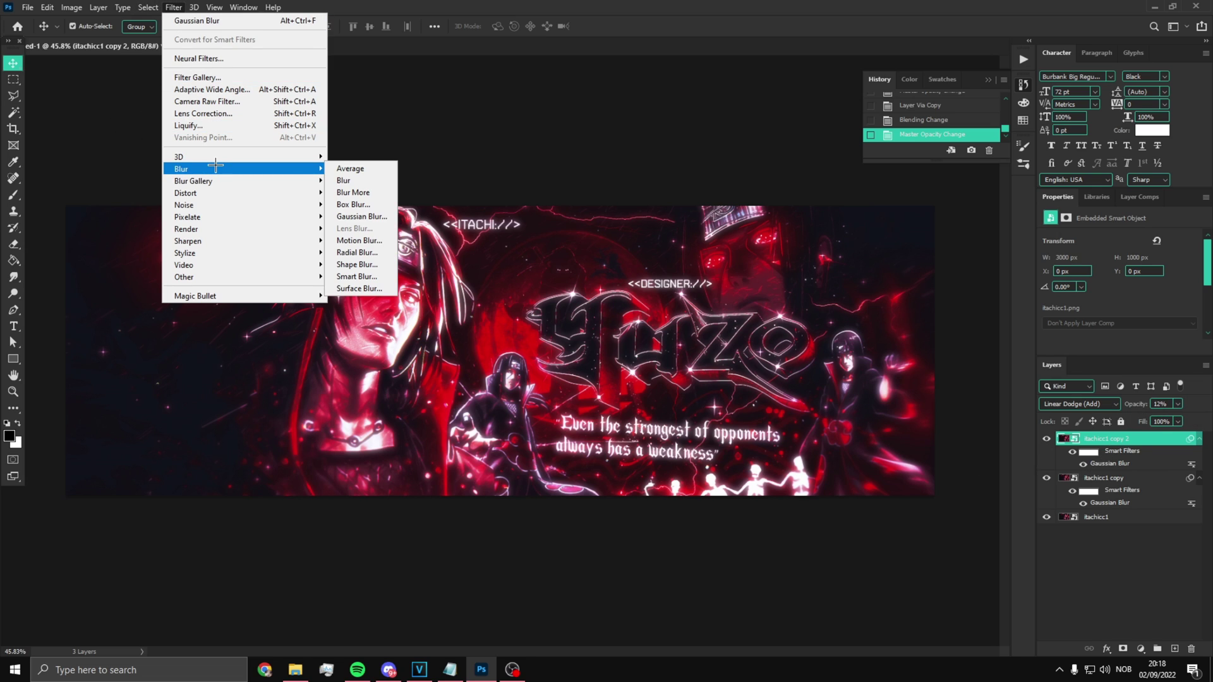
pyautogui.click(357, 252)
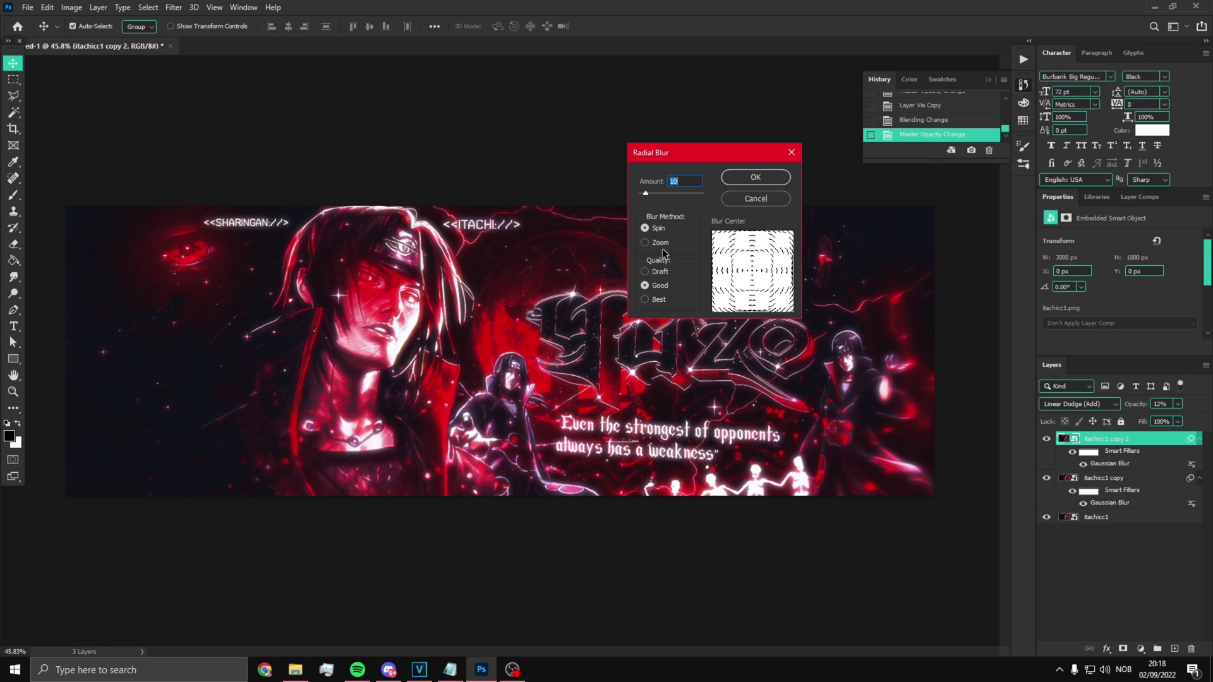
pyautogui.click(755, 177)
pyautogui.scroll(-1, 428, 338)
pyautogui.scroll(1, 427, 338)
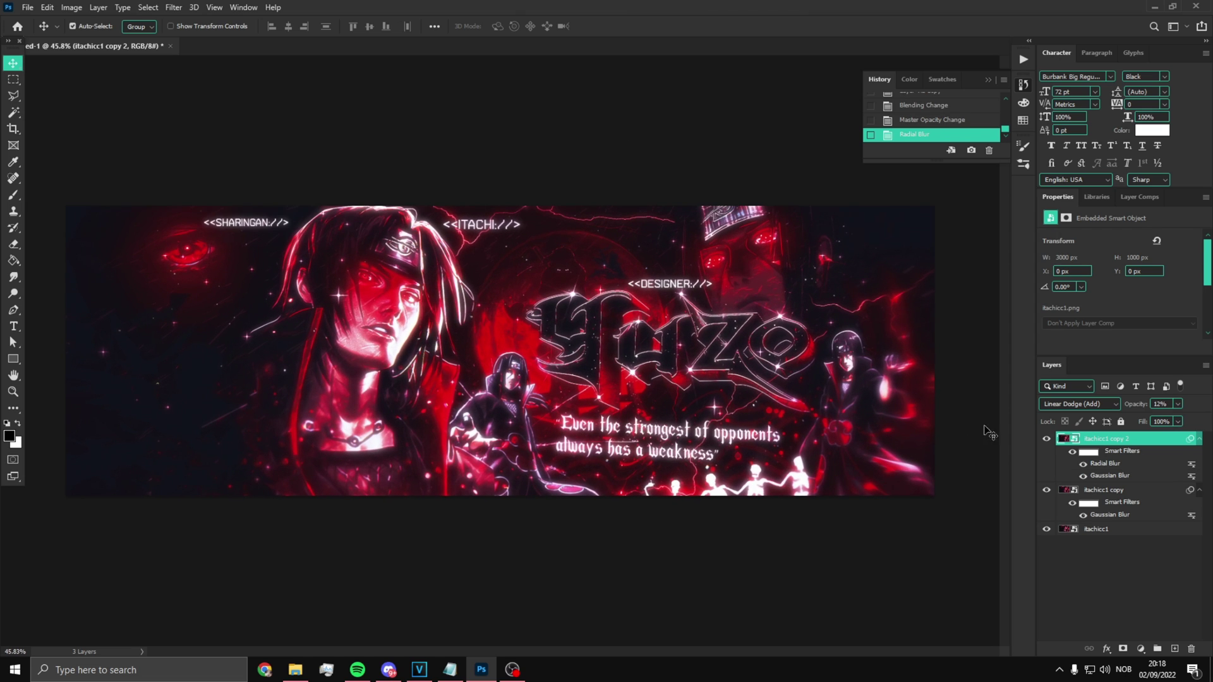
# Step: Compare the header with and without the two blurred copies, and merge all three itachicc1 layers into one
pyautogui.click(1048, 439)
pyautogui.click(1049, 493)
pyautogui.click(1049, 492)
pyautogui.click(1049, 440)
pyautogui.keyDown('shift'); pyautogui.click(1108, 492); pyautogui.keyUp('shift')
pyautogui.keyDown('shift'); pyautogui.click(1114, 532); pyautogui.keyUp('shift')
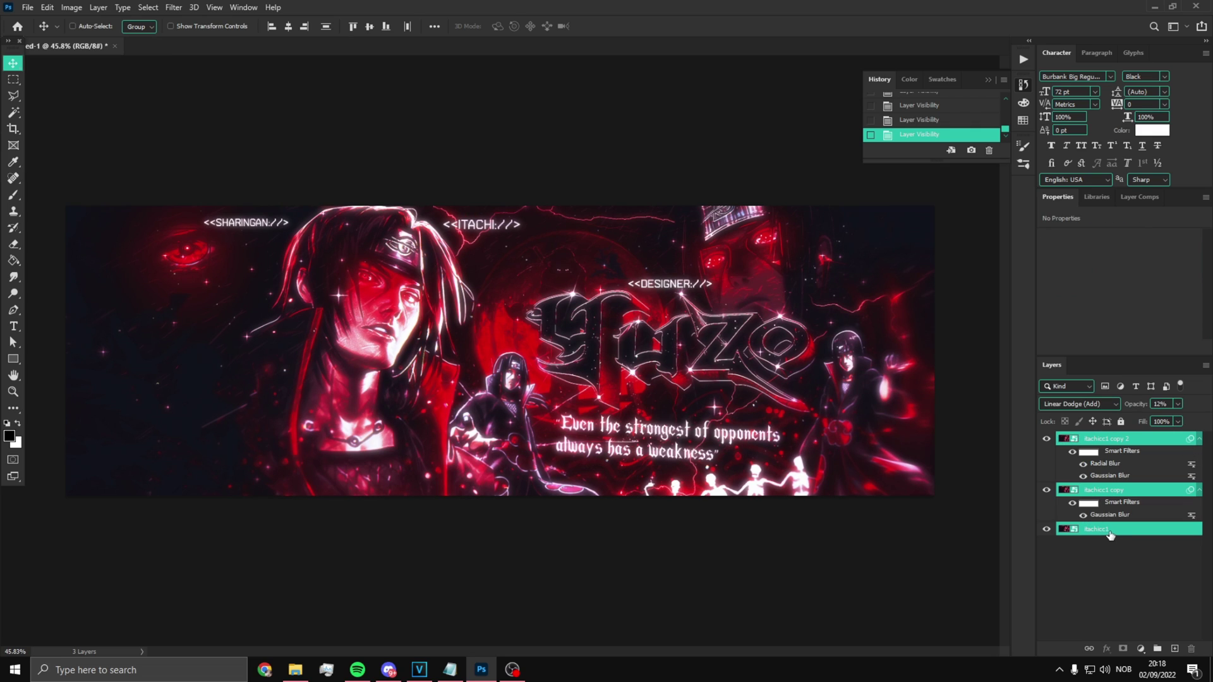
pyautogui.hotkey('ctrl', 'e')
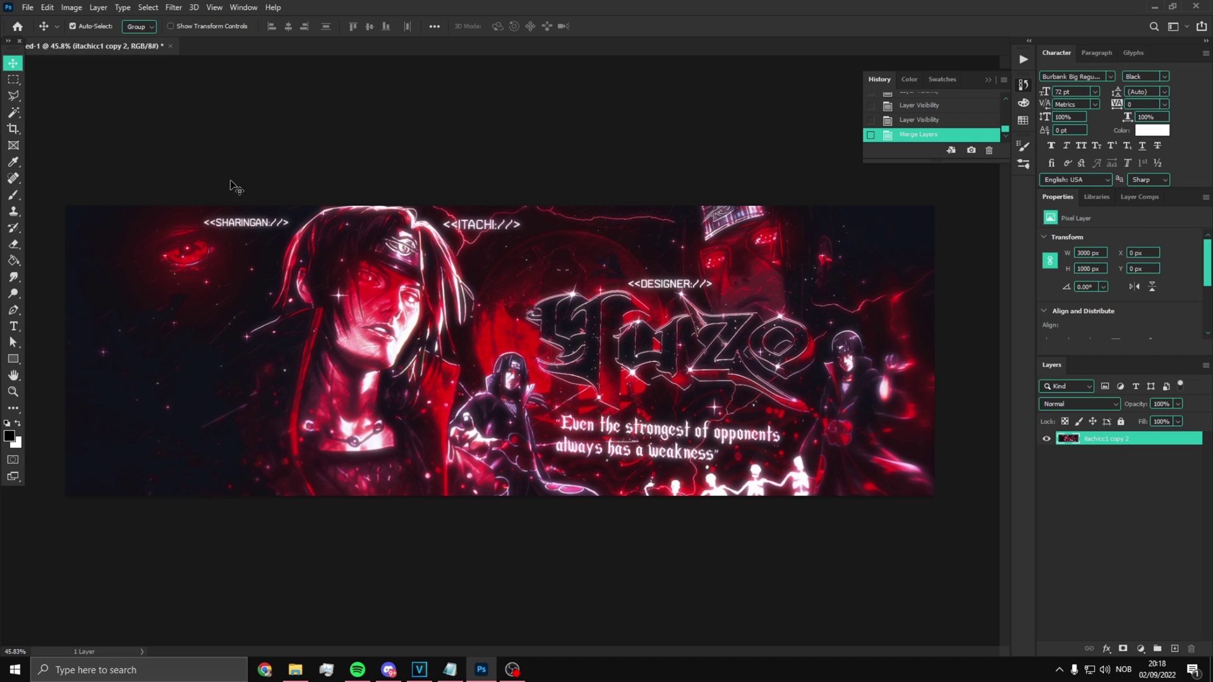
# Step: Open Shinobi GFX PACK.psd and copy its CCS & GMaps group into the Levi Ackerman header document
pyautogui.click(172, 7)
pyautogui.click(28, 7)
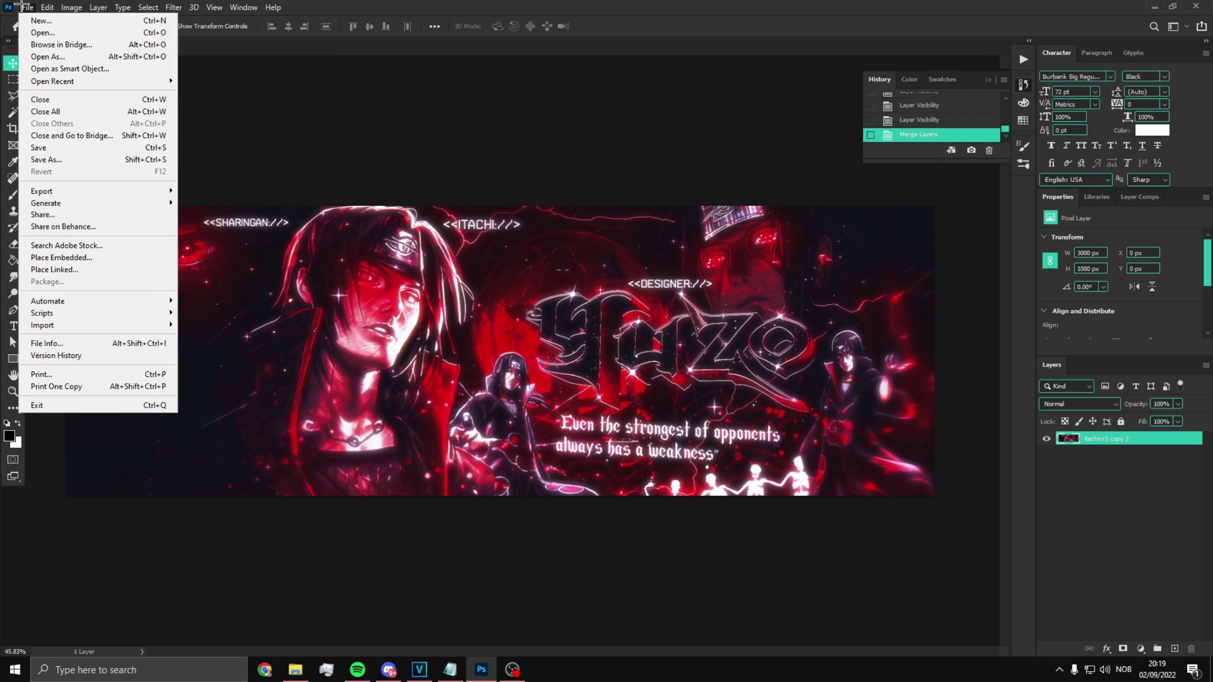
pyautogui.moveTo(131, 82)
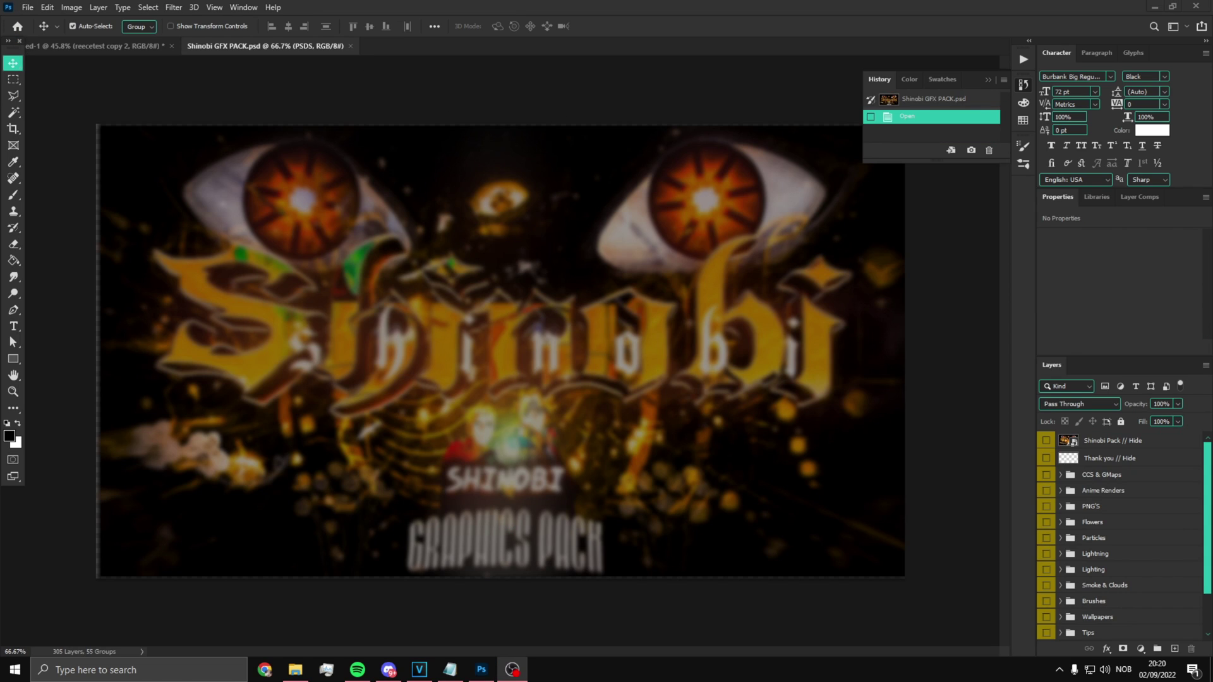
pyautogui.moveTo(1072, 478); pyautogui.dragTo(470, 264)
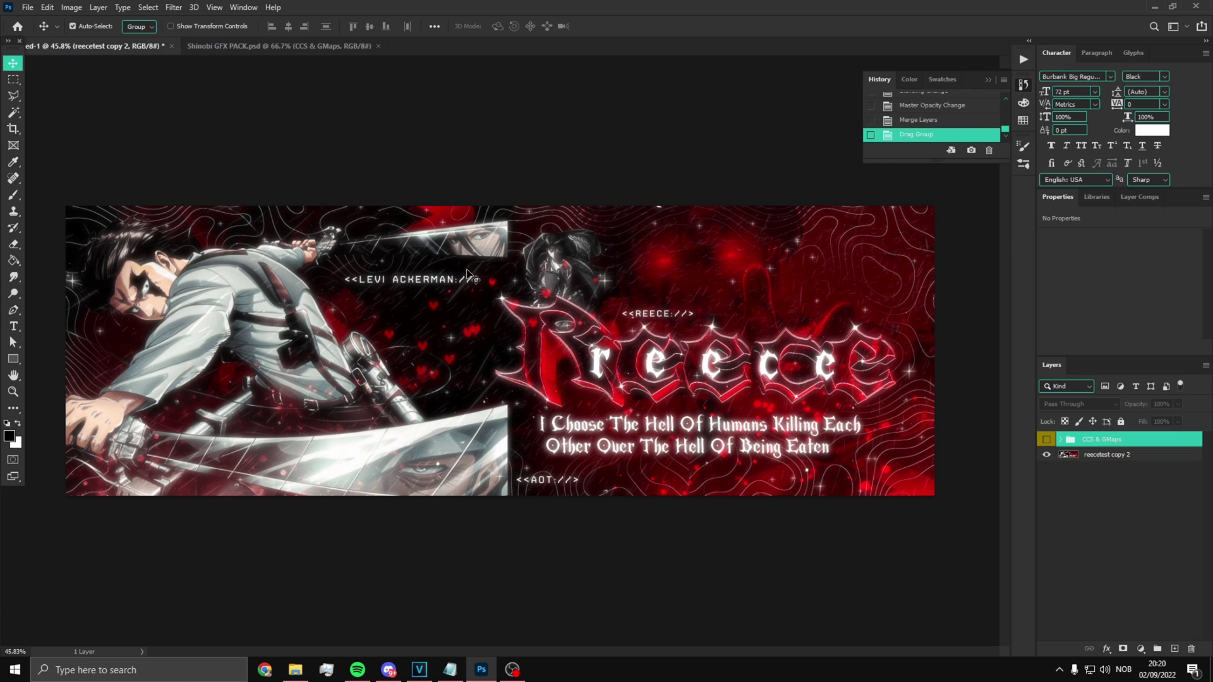
# Step: Make the CCS & GMaps group visible and delete the sample header artwork inside it
pyautogui.click(1047, 439)
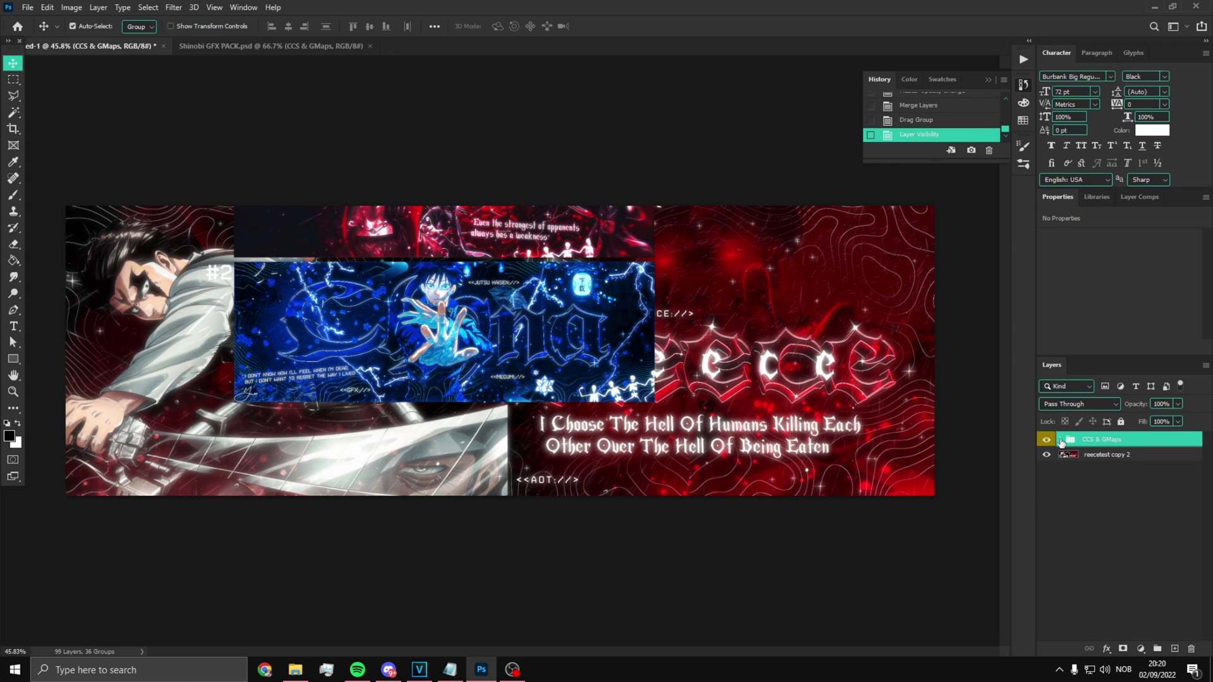
pyautogui.click(1061, 439)
pyautogui.click(1124, 487)
pyautogui.press('Delete')
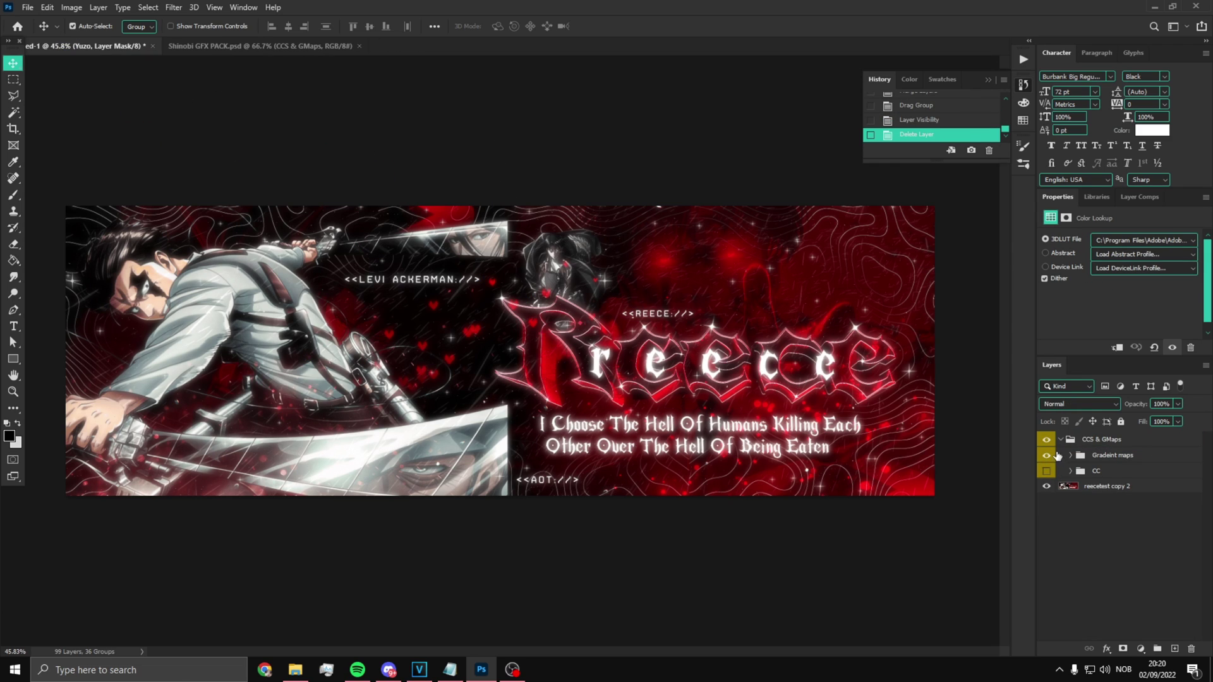
# Step: Preview several of the gradient map groups, including Blue ish, one at a time on the header
pyautogui.click(1071, 456)
pyautogui.scroll(2, 1054, 464)
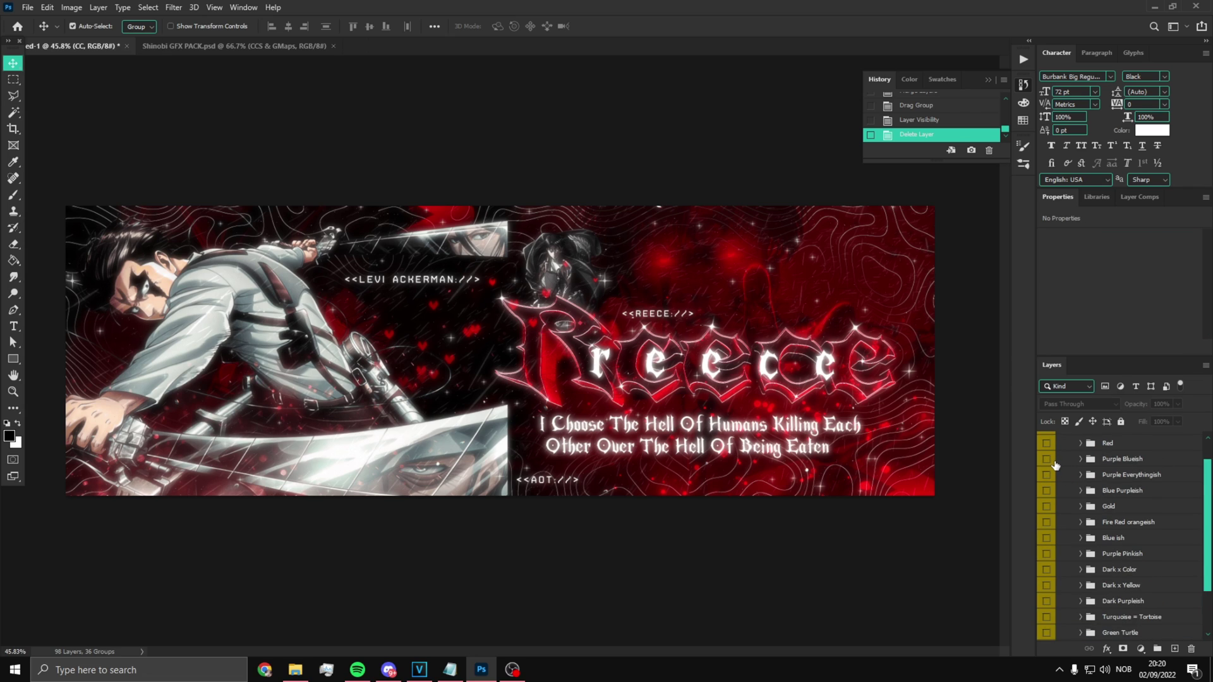
pyautogui.click(1047, 471)
pyautogui.click(1047, 471)
pyautogui.click(1047, 487)
pyautogui.click(1047, 488)
pyautogui.click(1044, 520)
pyautogui.click(1043, 549)
pyautogui.click(1044, 550)
pyautogui.click(1043, 567)
pyautogui.scroll(-2, 1042, 562)
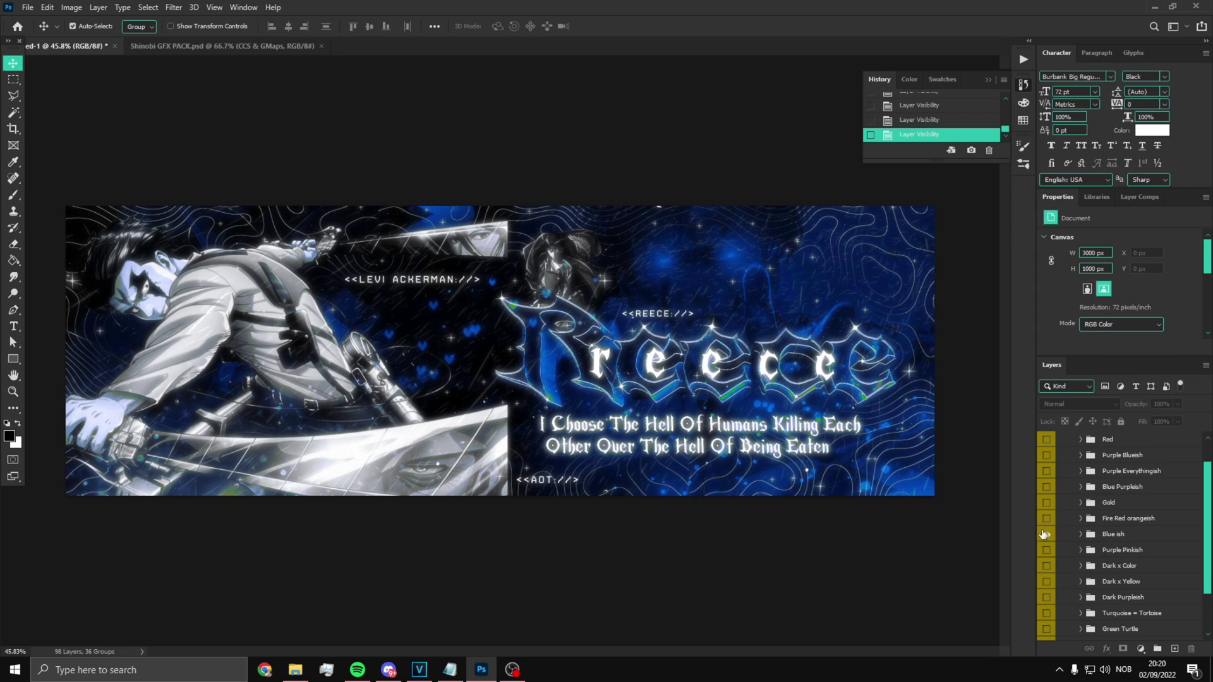
pyautogui.click(1047, 535)
pyautogui.click(1047, 522)
pyautogui.scroll(2, 1057, 528)
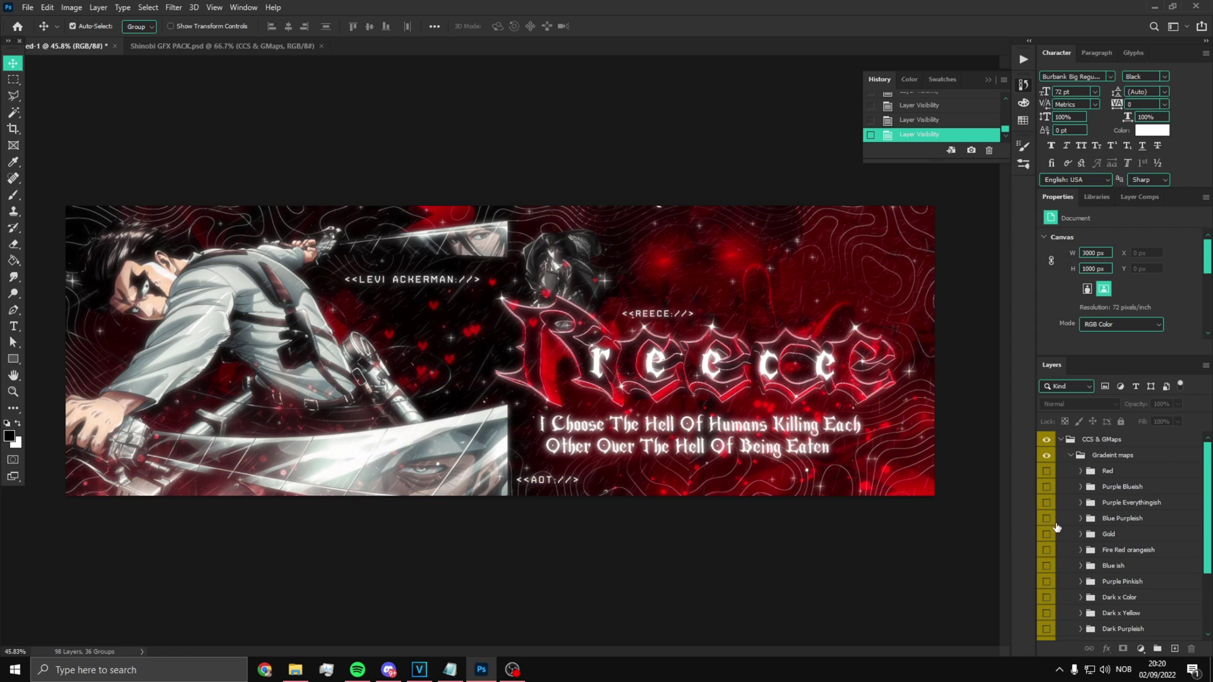
# Step: Compare Blue ish with the neighbouring gradient map groups and leave only Blue ish visible
pyautogui.click(1073, 446)
pyautogui.scroll(-3, 1061, 461)
pyautogui.click(1047, 495)
pyautogui.click(1048, 478)
pyautogui.click(1049, 478)
pyautogui.click(1048, 494)
pyautogui.click(1047, 494)
pyautogui.click(1047, 474)
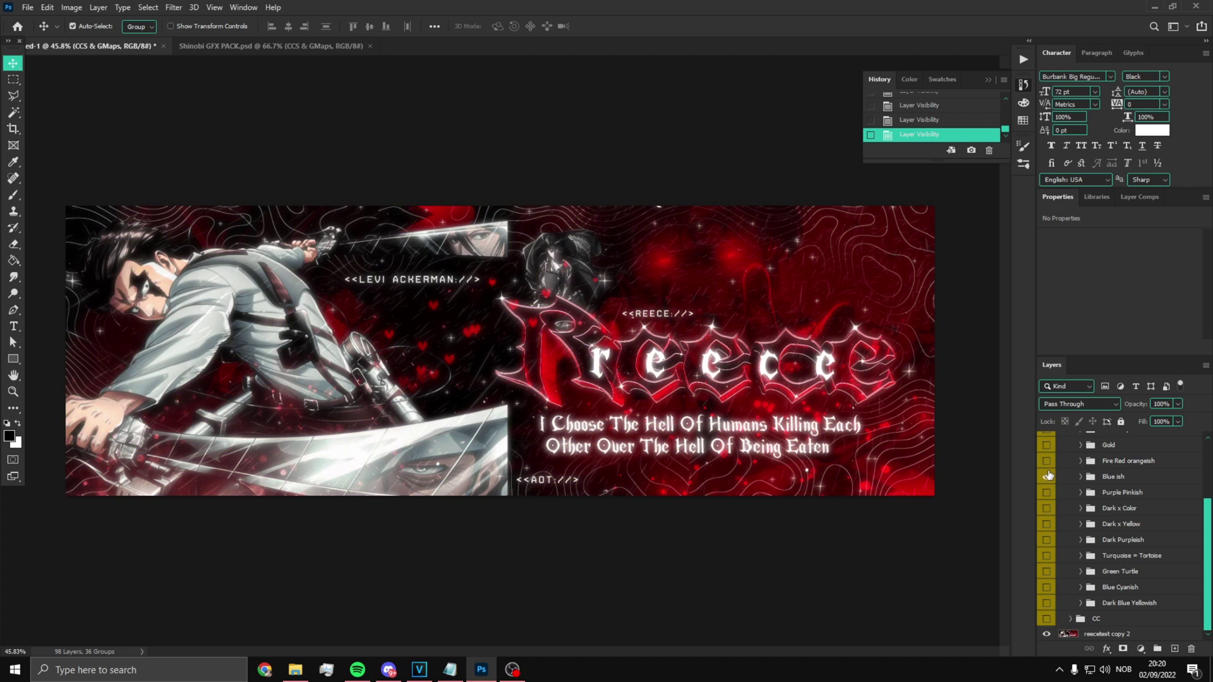
pyautogui.click(1047, 476)
pyautogui.click(1047, 477)
pyautogui.click(1047, 492)
pyautogui.click(1047, 493)
pyautogui.click(1047, 478)
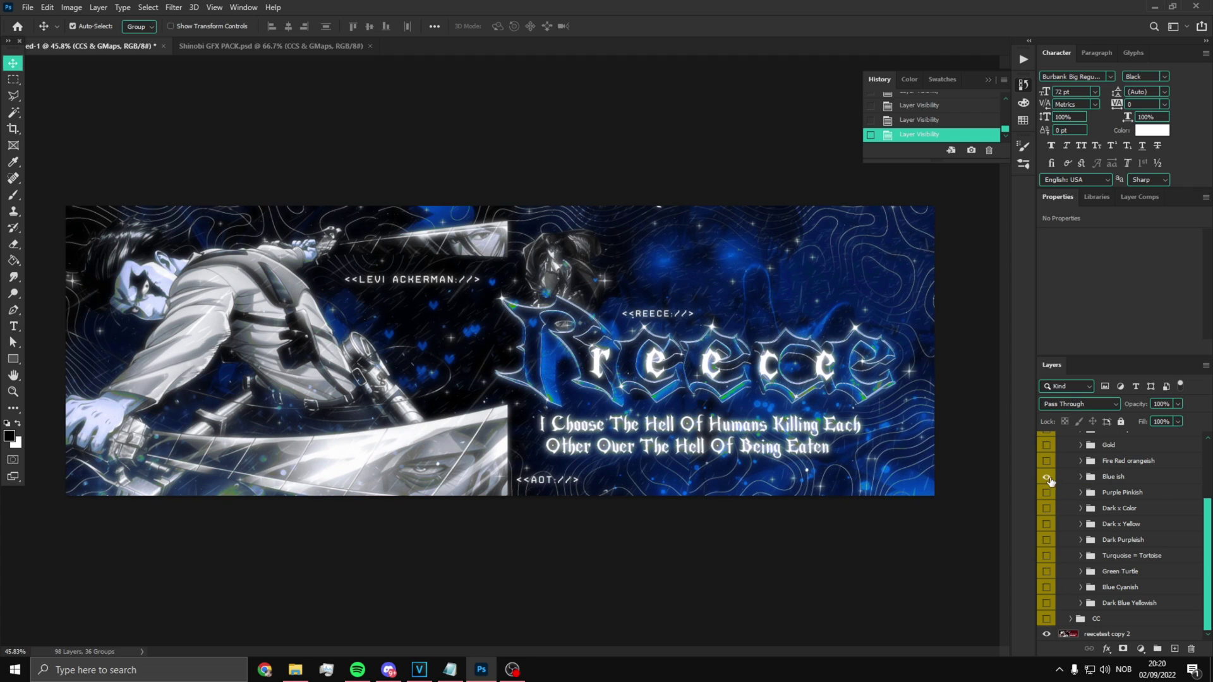
# Step: Delete the unused gradient map groups above Blue ish, from Red through Fire Red orangeish
pyautogui.scroll(3, 1050, 481)
pyautogui.click(1095, 474)
pyautogui.press('Delete')
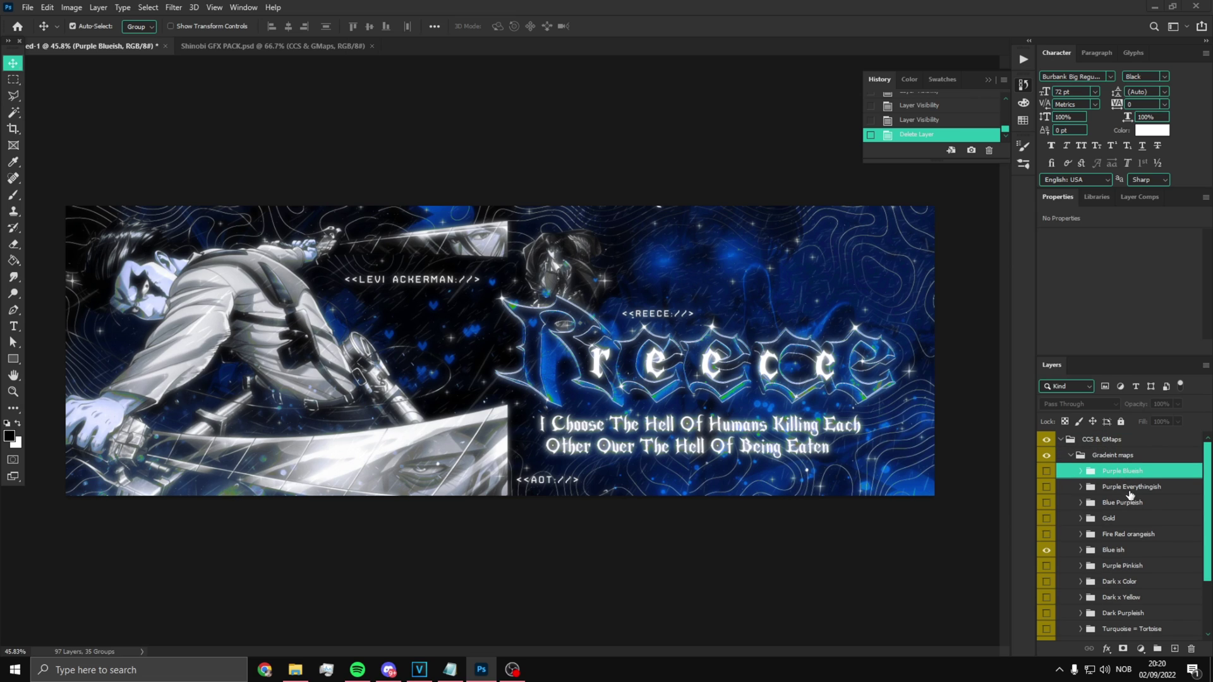
pyautogui.keyDown('ctrl'); pyautogui.click(1130, 503); pyautogui.keyUp('ctrl')
pyautogui.keyDown('ctrl'); pyautogui.click(1128, 488); pyautogui.keyUp('ctrl')
pyautogui.keyDown('ctrl'); pyautogui.click(1127, 519); pyautogui.keyUp('ctrl')
pyautogui.keyDown('ctrl'); pyautogui.click(1125, 535); pyautogui.keyUp('ctrl')
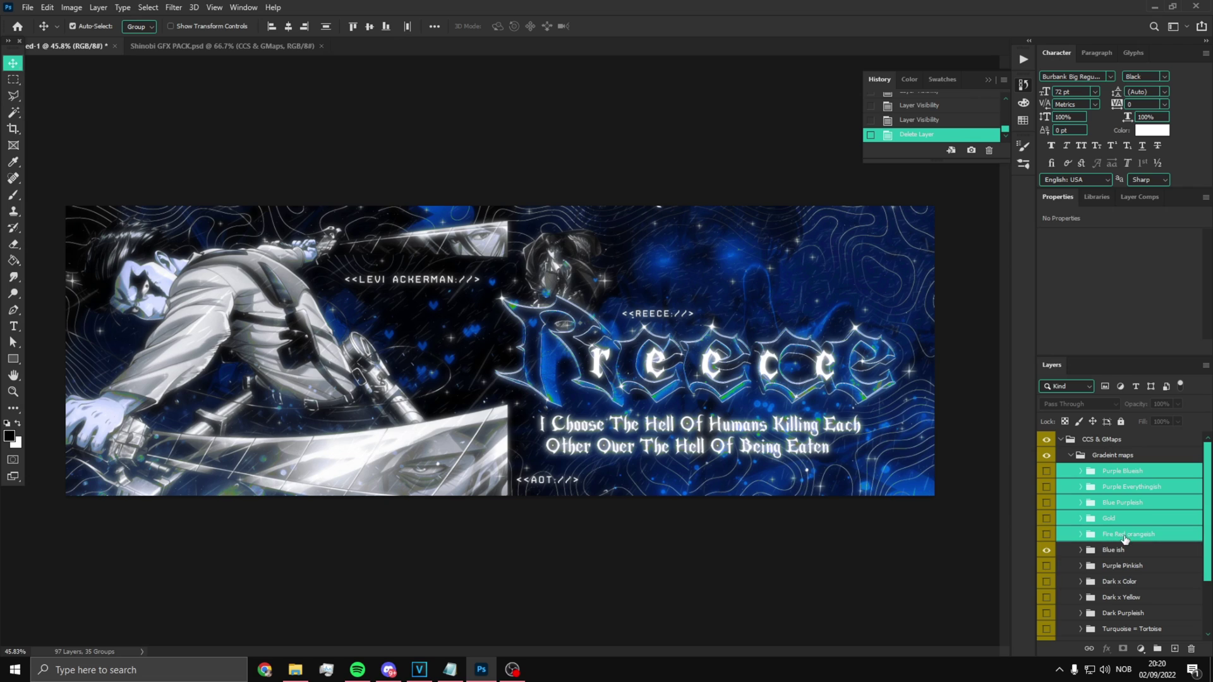
pyautogui.press('Delete')
# Step: Delete the unused gradient map groups below Blue ish, from Purple Pinkish through Dark Blue Yellowish
pyautogui.click(1124, 487)
pyautogui.keyDown('ctrl'); pyautogui.click(1122, 502); pyautogui.keyUp('ctrl')
pyautogui.keyDown('ctrl'); pyautogui.click(1121, 519); pyautogui.keyUp('ctrl')
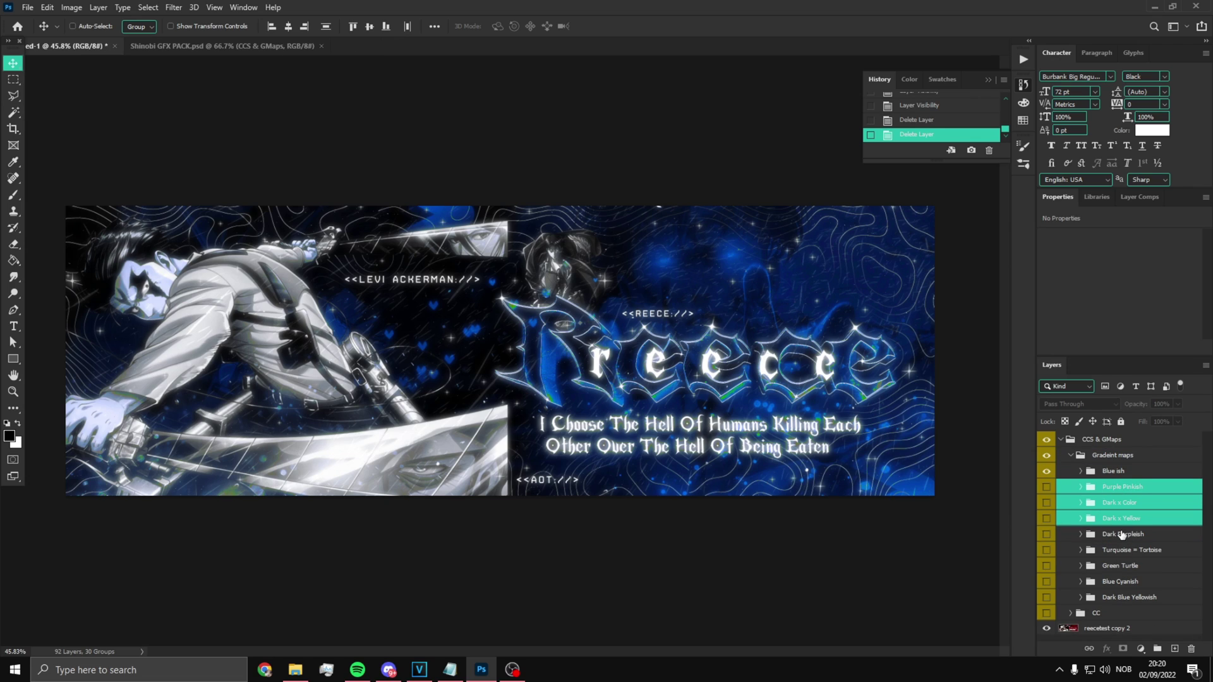
pyautogui.keyDown('ctrl'); pyautogui.click(1122, 534); pyautogui.keyUp('ctrl')
pyautogui.keyDown('ctrl'); pyautogui.click(1120, 550); pyautogui.keyUp('ctrl')
pyautogui.keyDown('ctrl'); pyautogui.click(1115, 581); pyautogui.keyUp('ctrl')
pyautogui.keyDown('ctrl'); pyautogui.click(1115, 566); pyautogui.keyUp('ctrl')
pyautogui.keyDown('ctrl'); pyautogui.click(1124, 597); pyautogui.keyUp('ctrl')
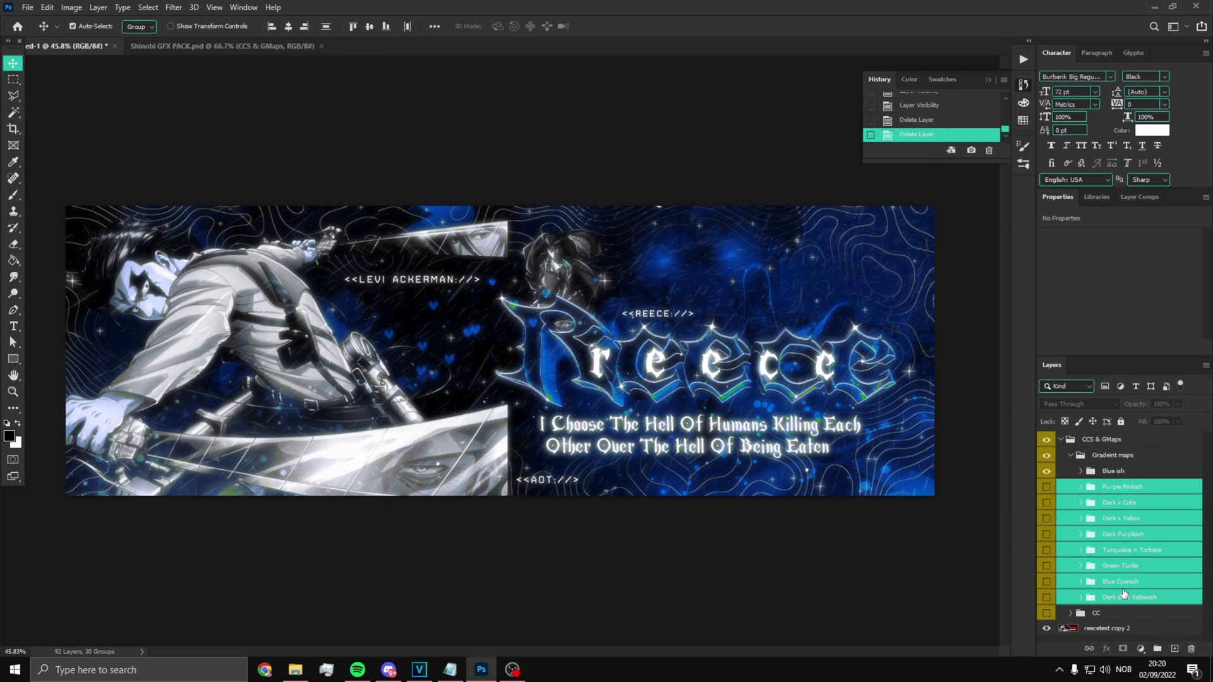
pyautogui.press('Delete')
# Step: Make the CC group and its CC 1 subgroup visible, and set CC 1's opacity to 39%
pyautogui.click(1069, 489)
pyautogui.click(1048, 488)
pyautogui.click(1048, 504)
pyautogui.click(1048, 504)
pyautogui.click(1049, 505)
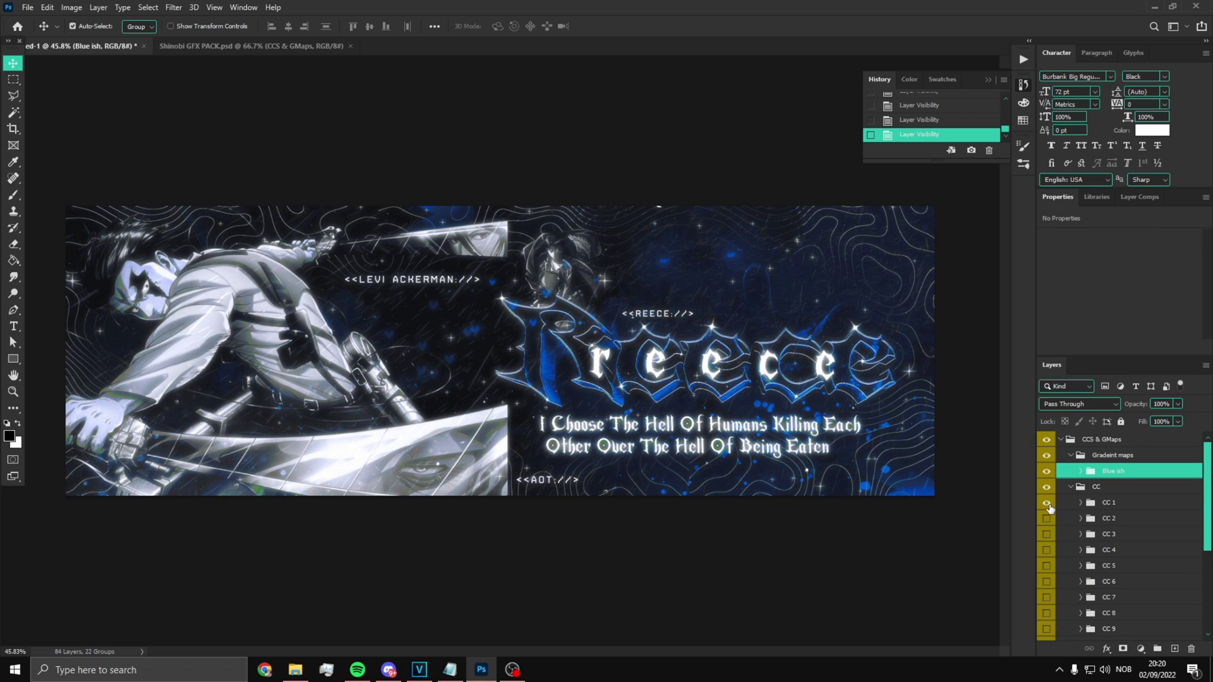
pyautogui.click(1105, 505)
pyautogui.click(1178, 403)
pyautogui.moveTo(1180, 418); pyautogui.dragTo(1142, 417)
# Step: Make the CC 2 and CC 4 color correction groups visible, comparing the header with and without CC 4
pyautogui.click(1047, 519)
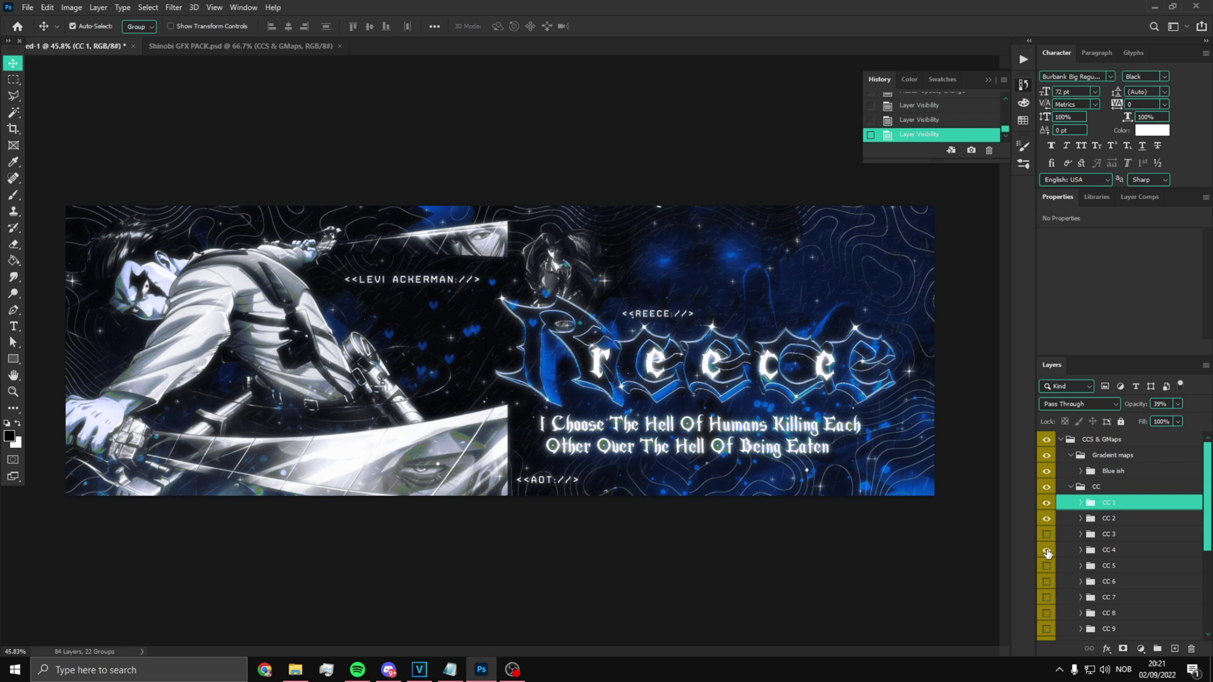
pyautogui.click(1047, 550)
pyautogui.click(1047, 551)
pyautogui.click(1047, 551)
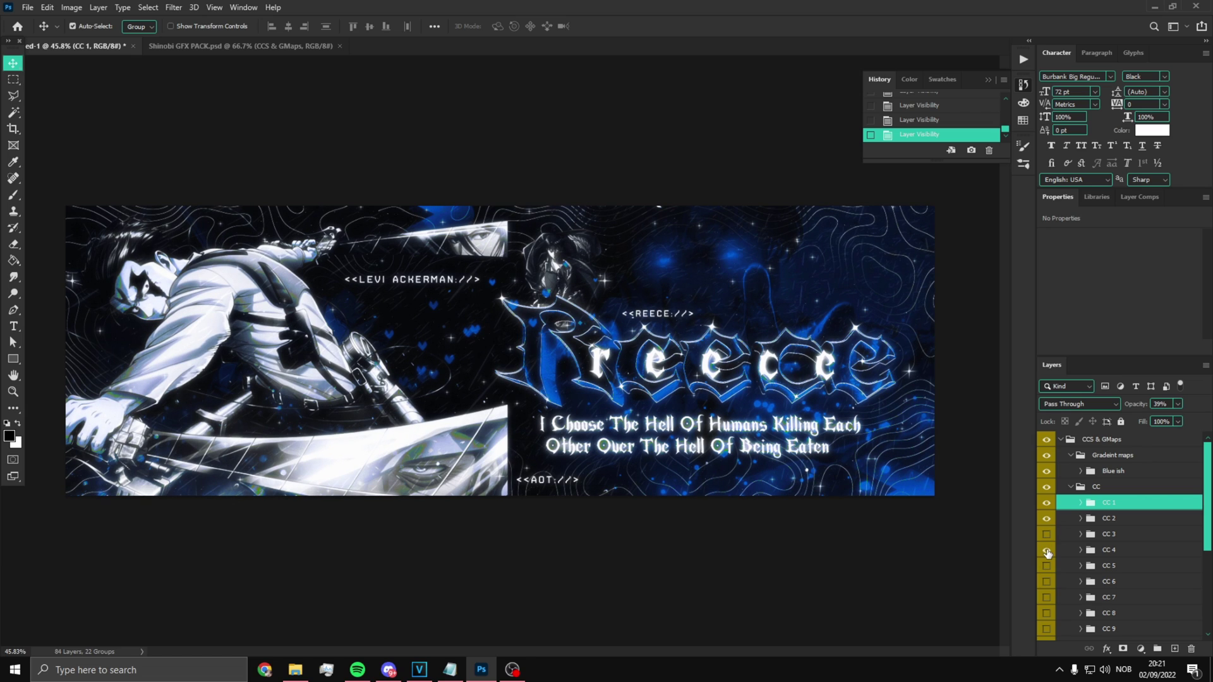
# Step: Try out the color correction groups between CC 5 and CC 10, keeping only CC 9 visible at 59% opacity
pyautogui.click(1046, 588)
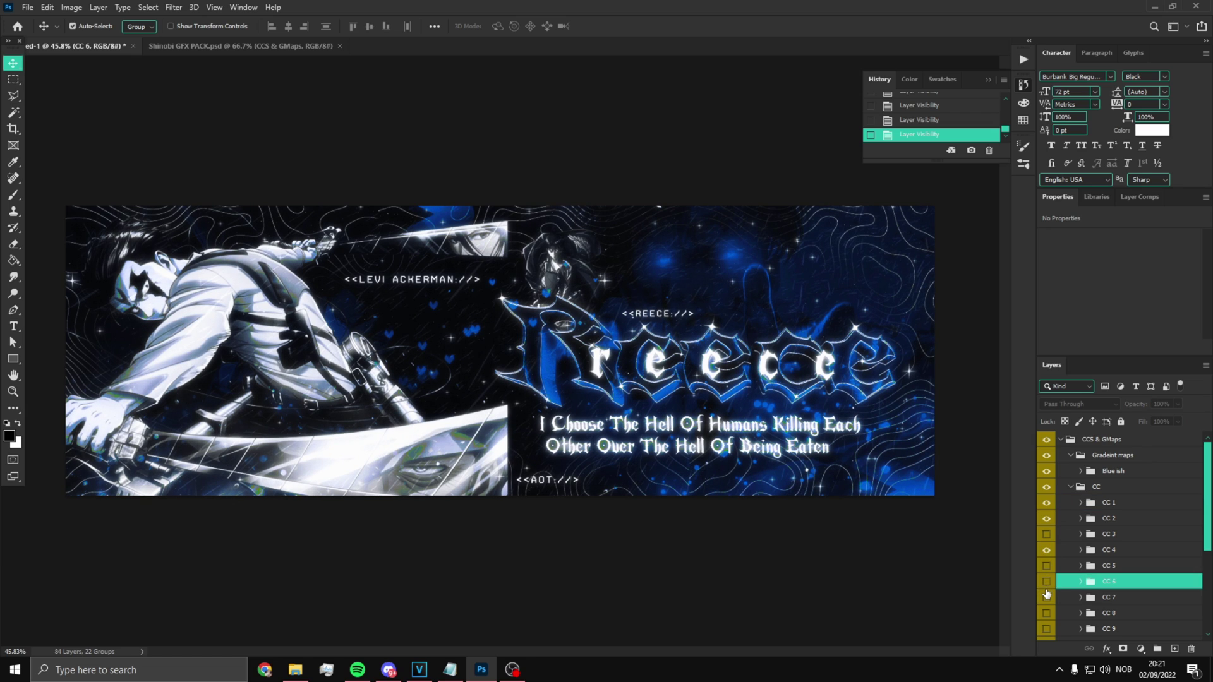
pyautogui.click(1047, 566)
pyautogui.click(1047, 566)
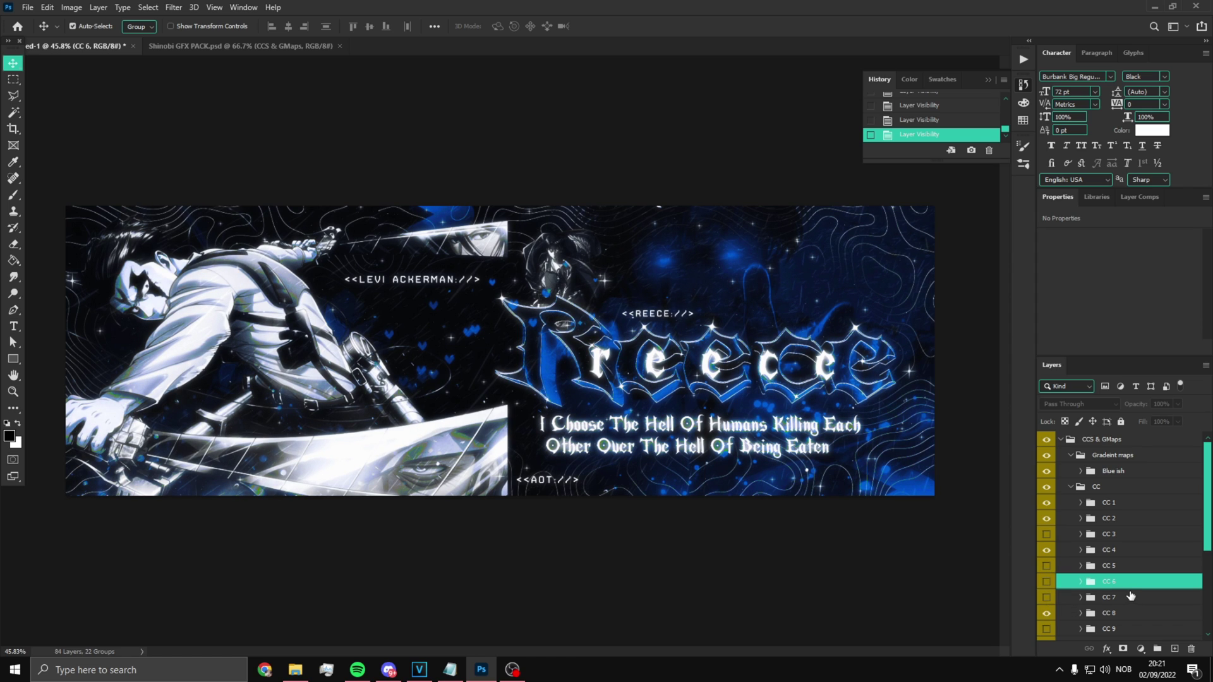
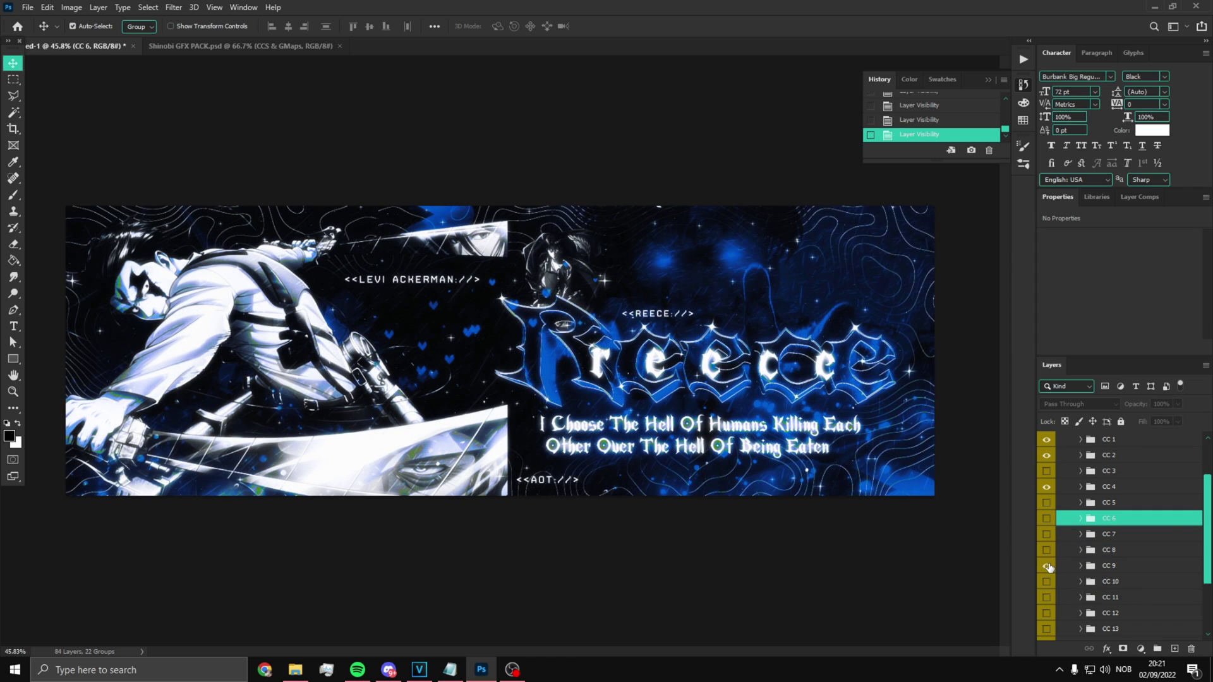
pyautogui.click(1047, 566)
pyautogui.click(1048, 582)
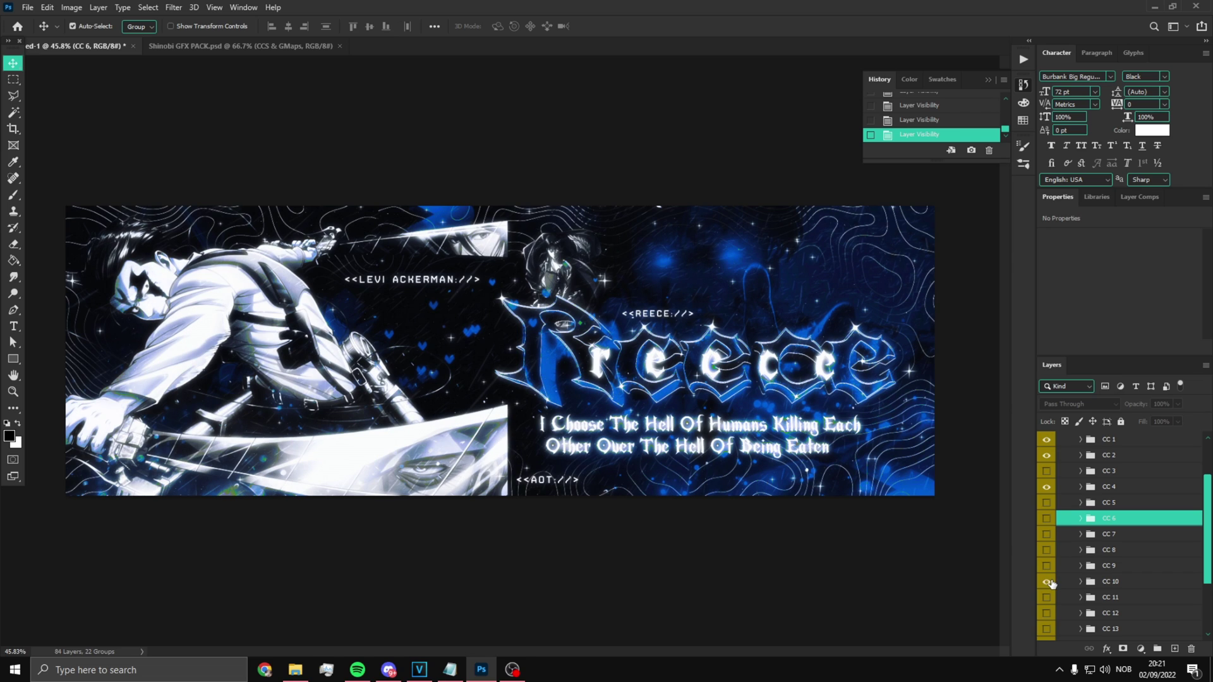
pyautogui.click(1047, 566)
pyautogui.click(1074, 566)
pyautogui.click(1178, 404)
pyautogui.moveTo(1180, 418); pyautogui.dragTo(1155, 417)
# Step: Preview CC 13 without keeping it, and make CC 17 visible at 59% opacity
pyautogui.scroll(-2, 1129, 522)
pyautogui.click(1047, 566)
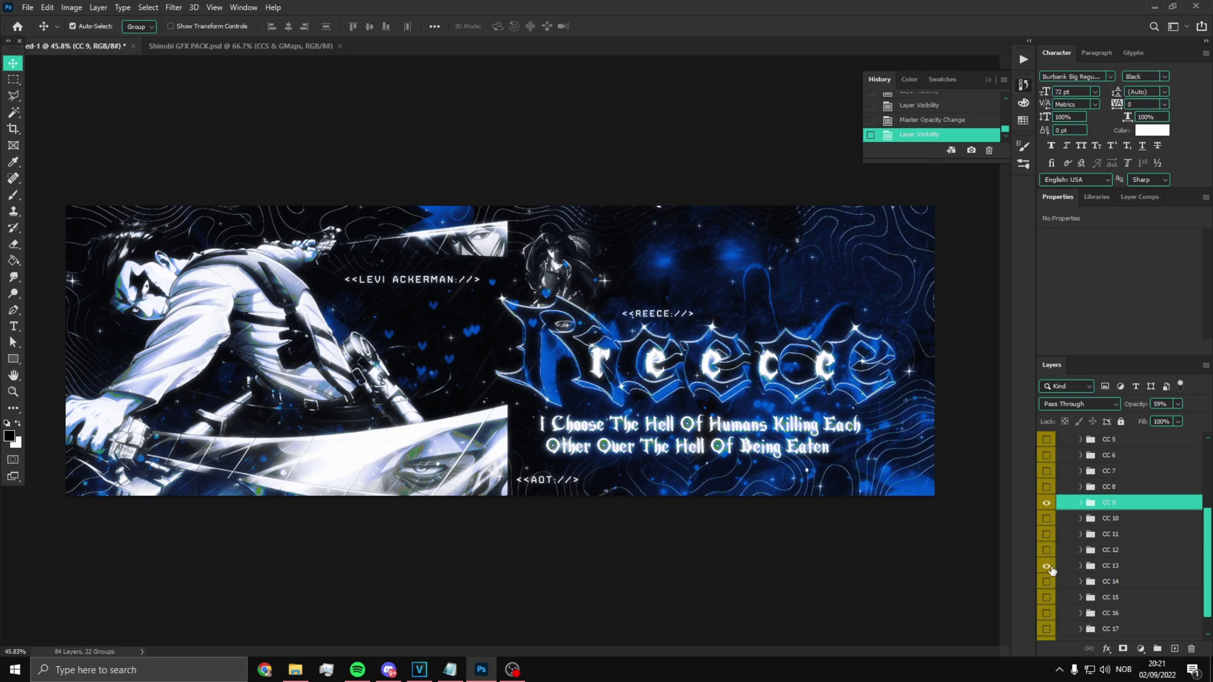
pyautogui.click(1047, 566)
pyautogui.click(1047, 566)
pyautogui.scroll(-1, 1100, 594)
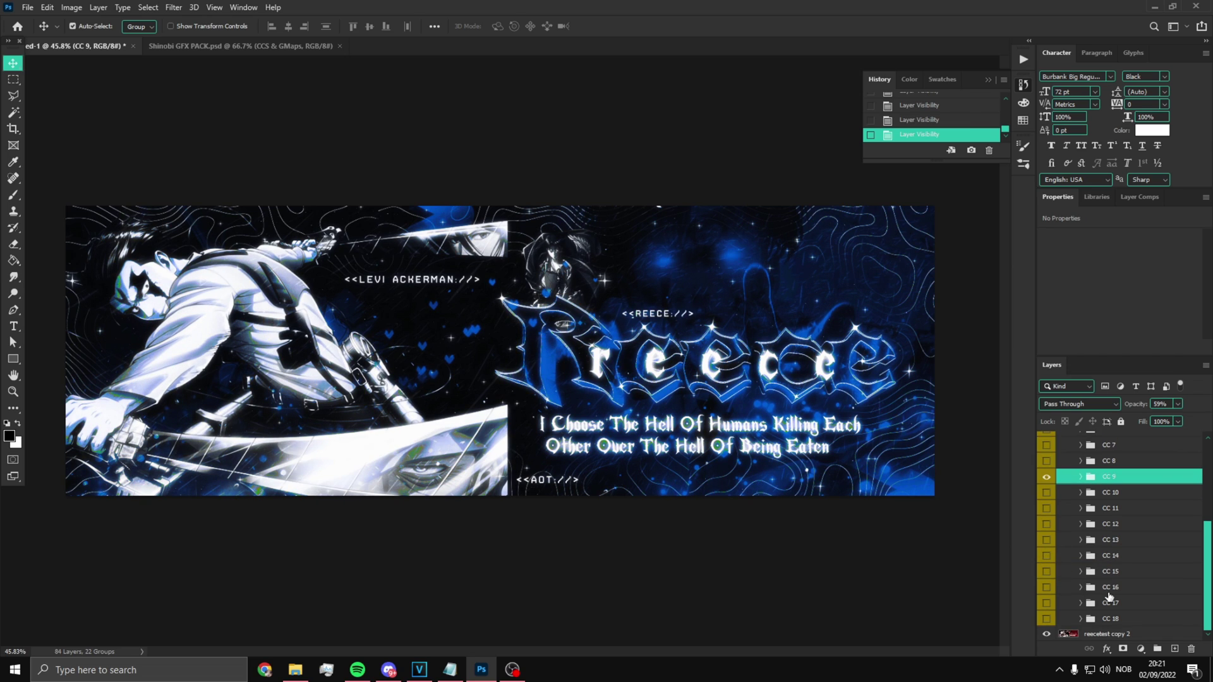
pyautogui.click(1048, 606)
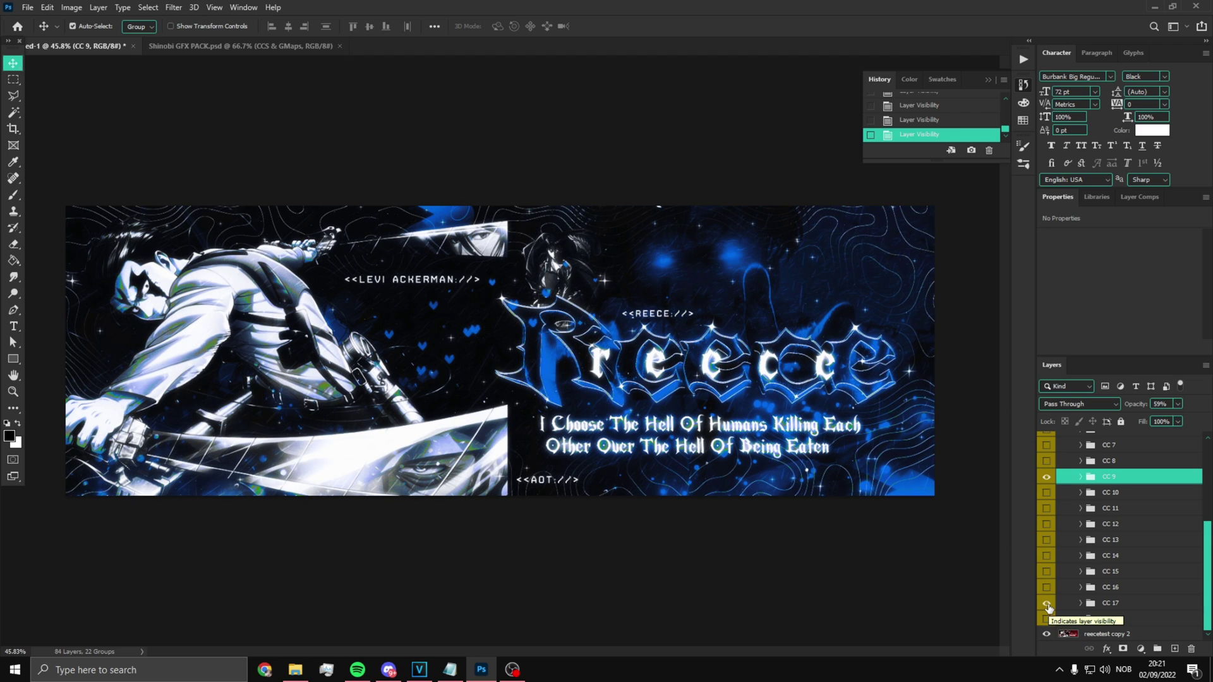
pyautogui.click(1113, 605)
pyautogui.moveTo(1178, 404); pyautogui.dragTo(1154, 417)
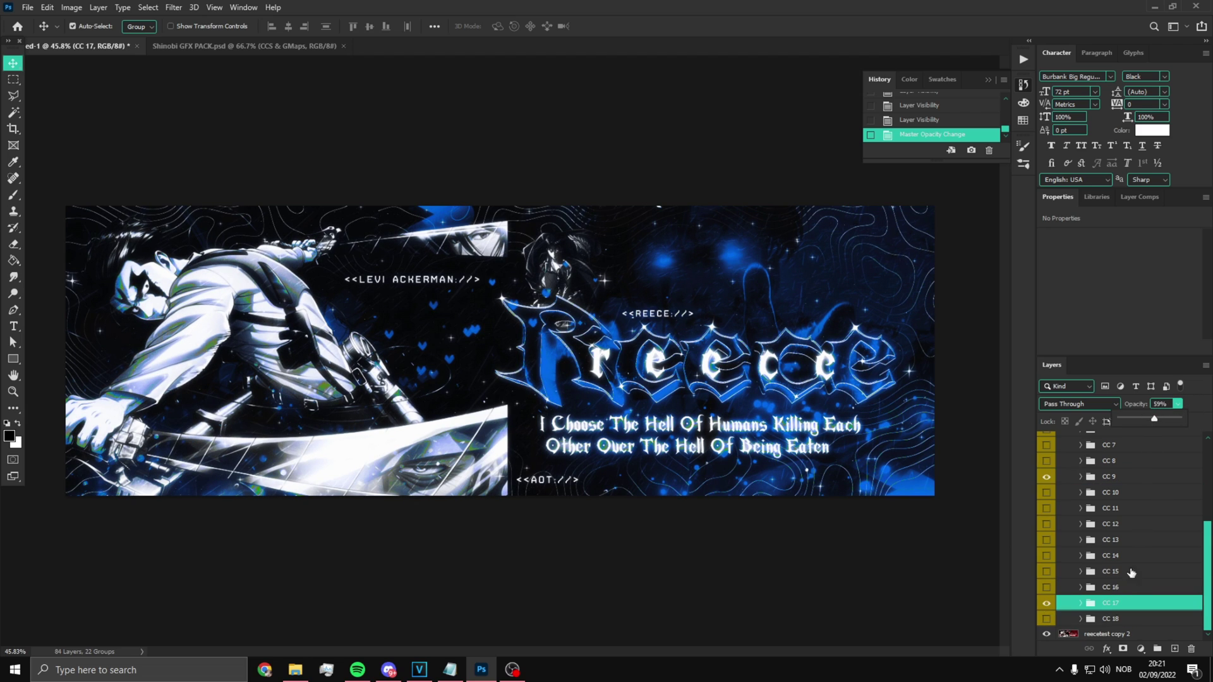
# Step: Delete the unused color correction groups CC 18 and CC 10 through CC 16
pyautogui.click(1118, 626)
pyautogui.click(1119, 619)
pyautogui.press('Delete')
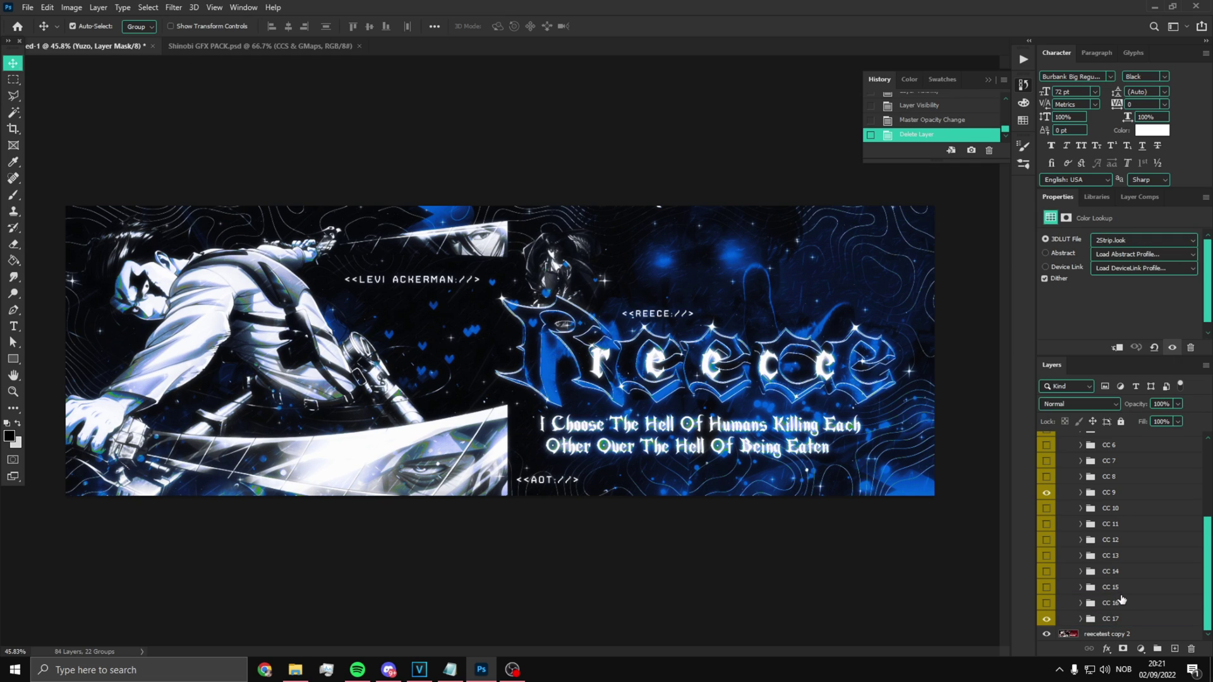
pyautogui.click(1122, 607)
pyautogui.keyDown('ctrl'); pyautogui.click(1114, 510); pyautogui.keyUp('ctrl')
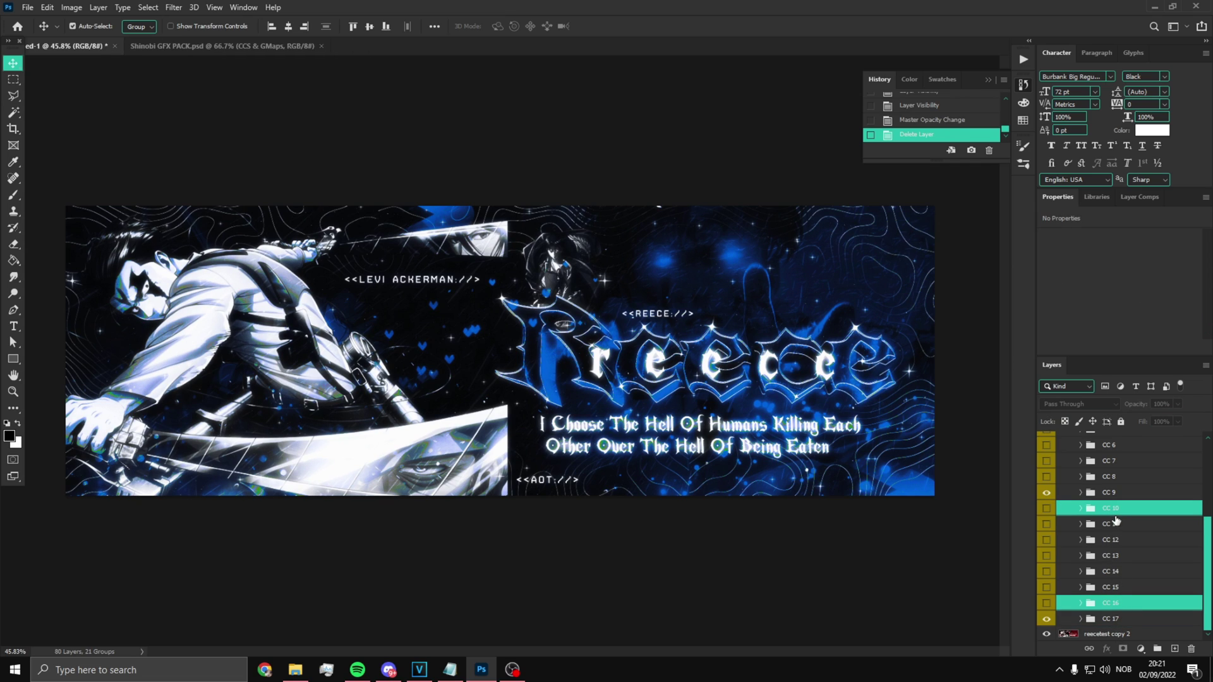
pyautogui.keyDown('shift'); pyautogui.click(1120, 588); pyautogui.keyUp('shift')
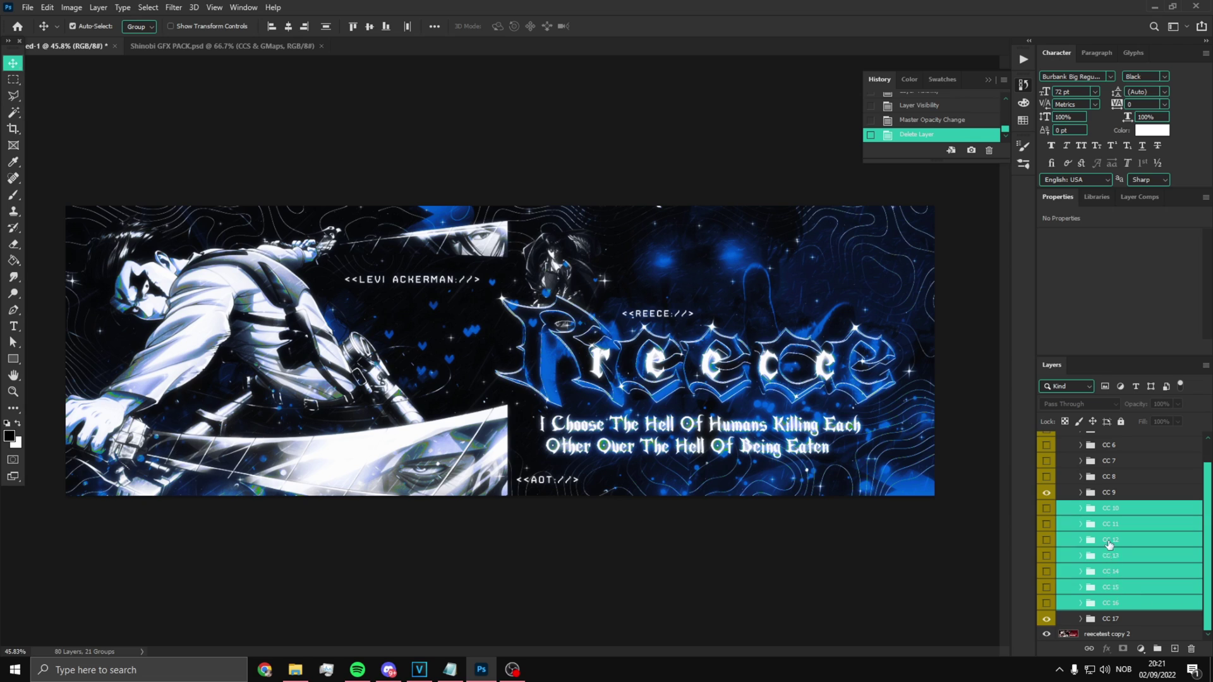
pyautogui.press('Delete')
# Step: Delete the unused color correction groups CC 3 and CC 5 through CC 8
pyautogui.click(1110, 511)
pyautogui.press('Delete')
pyautogui.click(1111, 560)
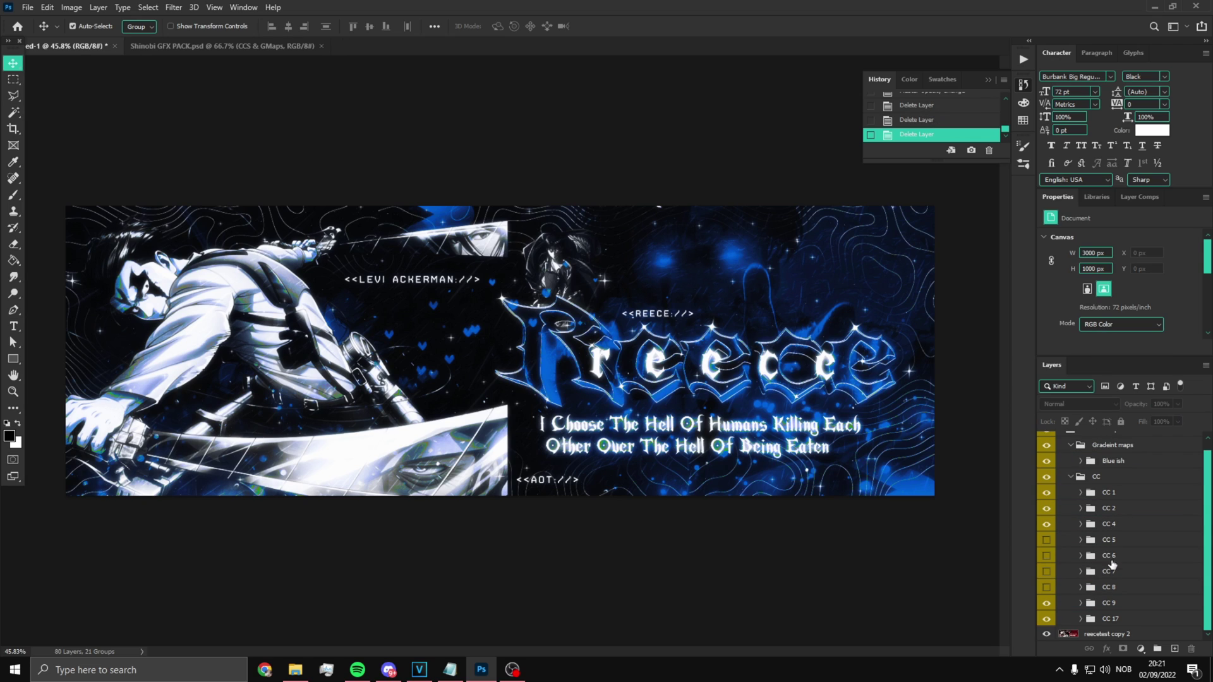
pyautogui.click(1111, 587)
pyautogui.keyDown('shift'); pyautogui.click(1112, 542); pyautogui.keyUp('shift')
pyautogui.press('Delete')
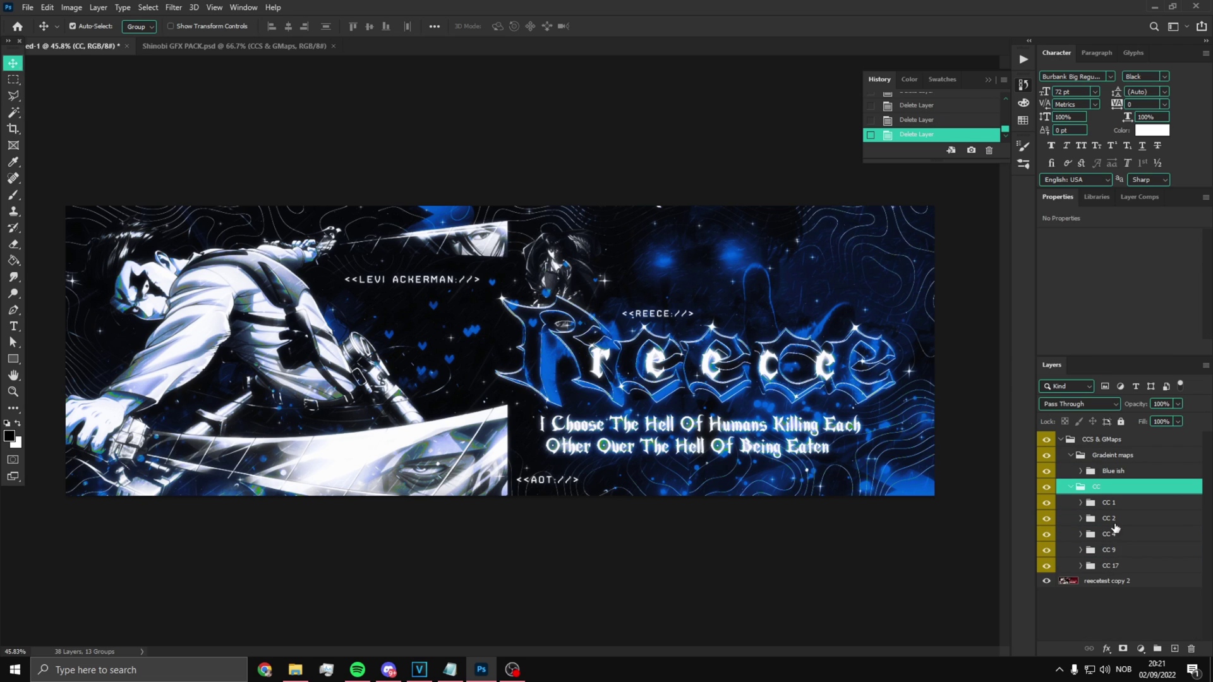
# Step: Collapse the CCS & GMaps group and toggle its visibility to compare the header with and without the recolor
pyautogui.click(1064, 440)
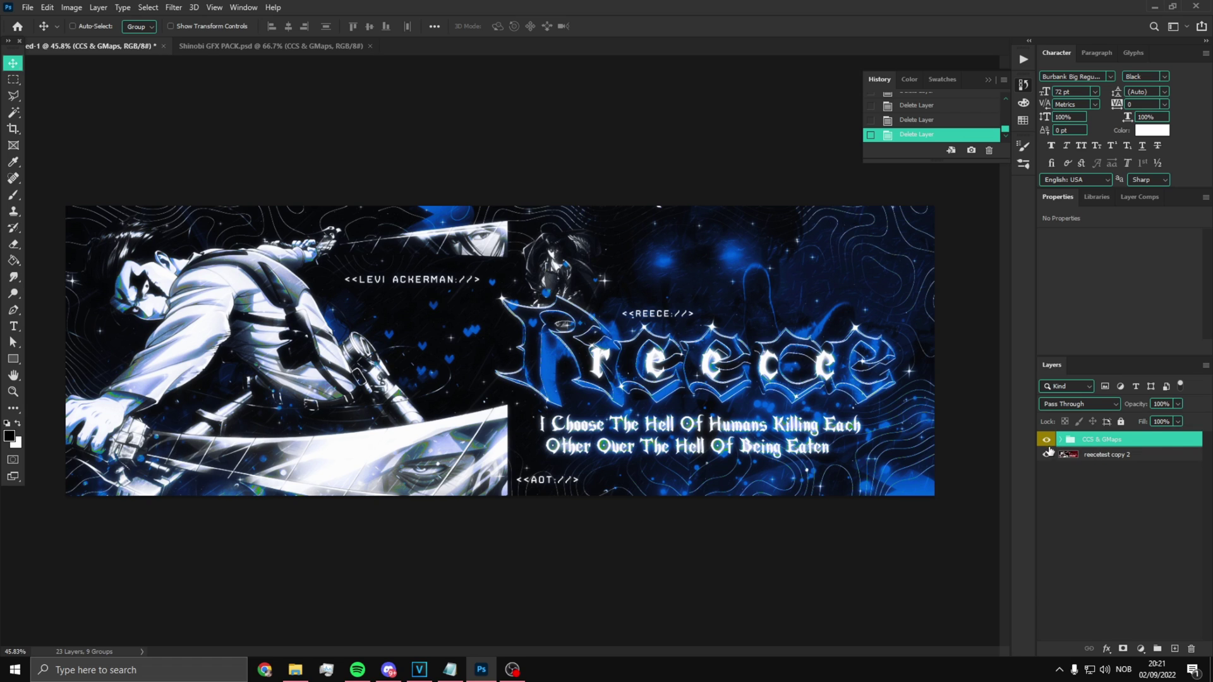
pyautogui.click(1046, 440)
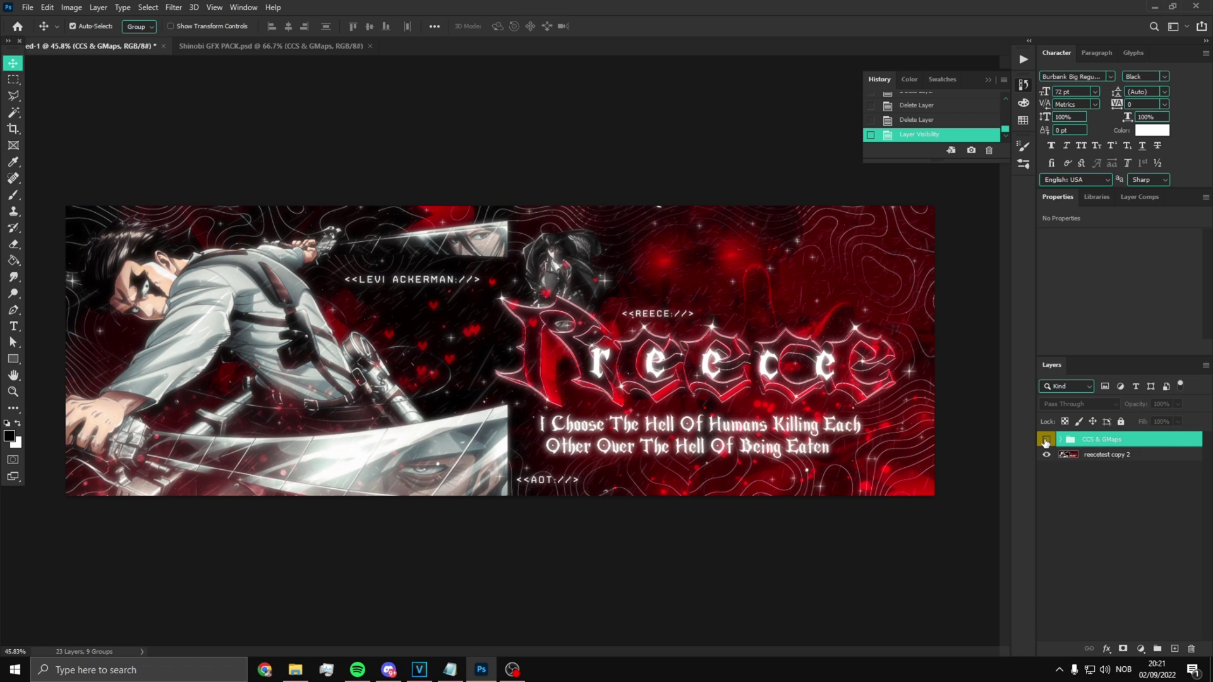
pyautogui.click(1046, 440)
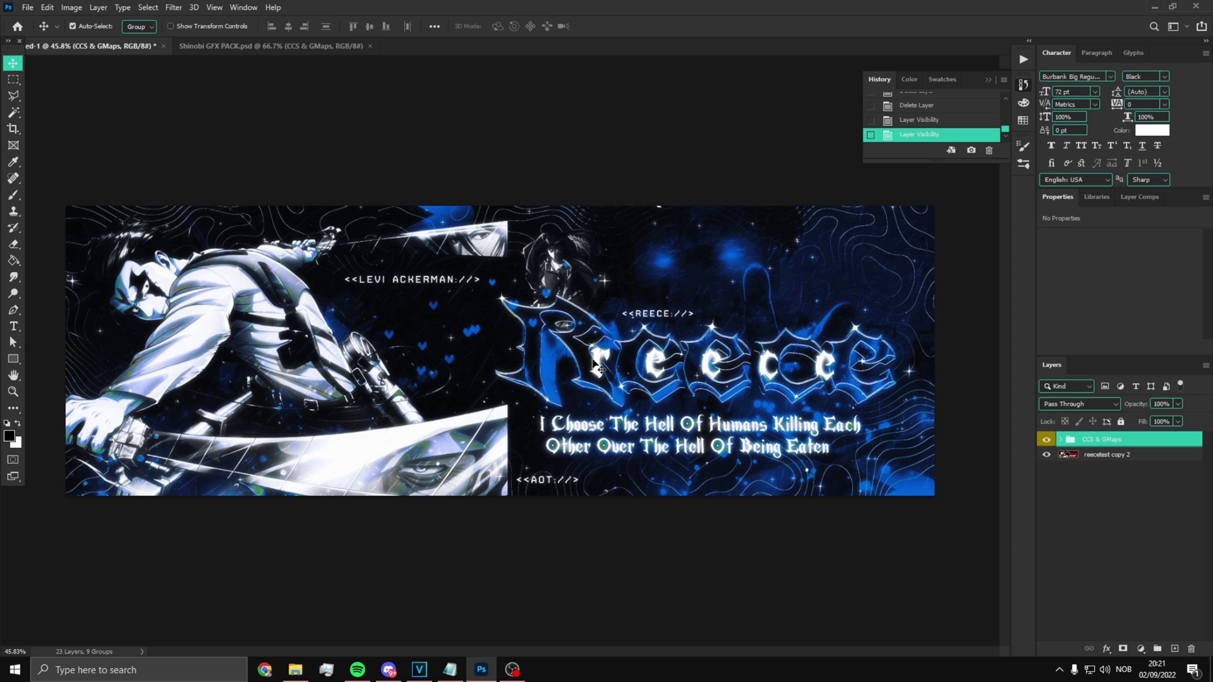
pyautogui.click(1046, 441)
pyautogui.click(1106, 455)
pyautogui.click(1046, 440)
pyautogui.hotkey('alt', 'Tab')
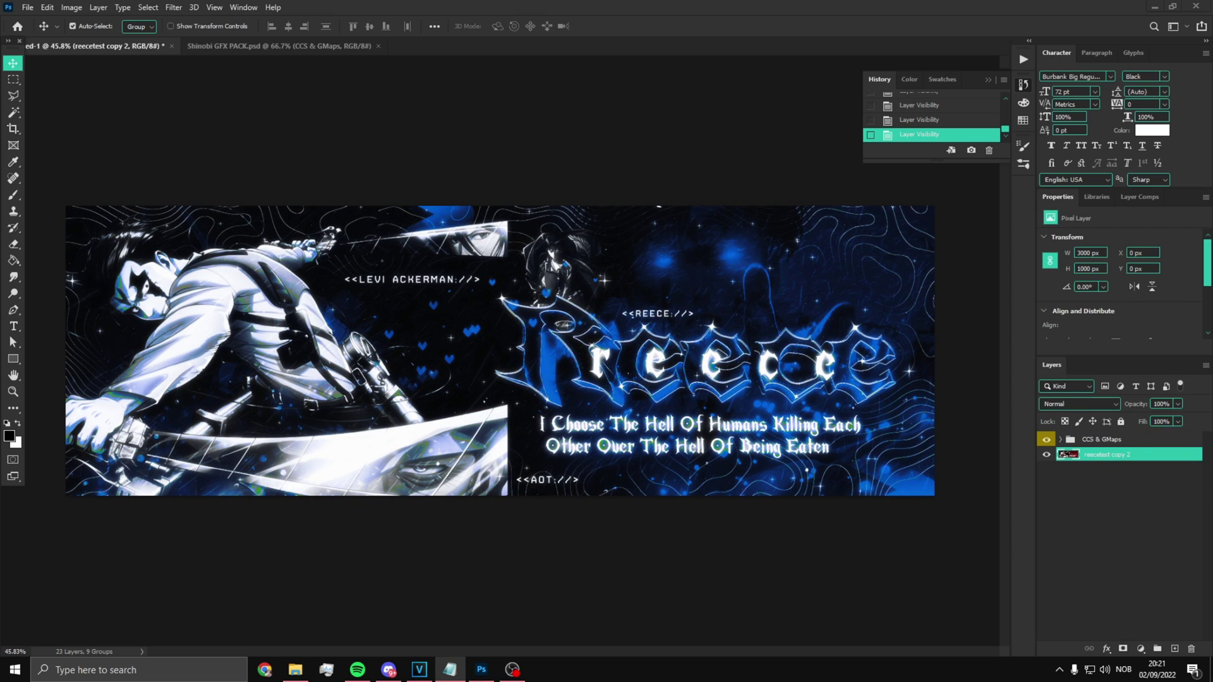
# Step: Close the Shinobi GFX PACK.psd document
pyautogui.click(175, 6)
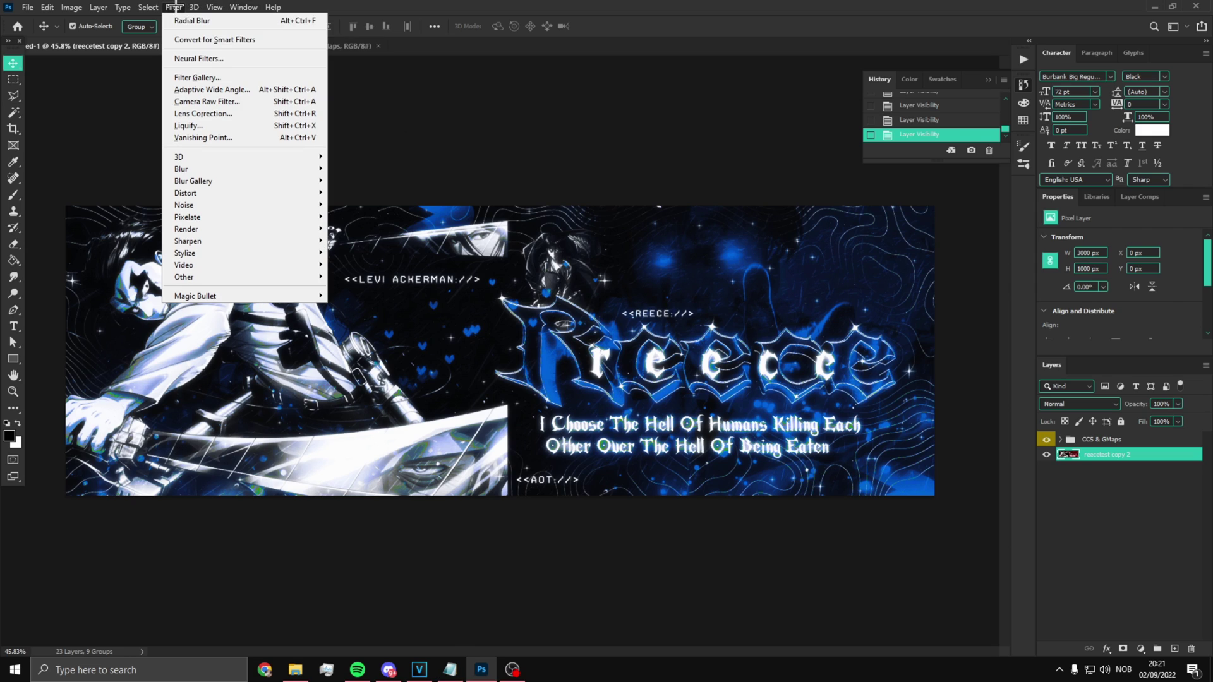
pyautogui.click(379, 46)
pyautogui.click(379, 45)
pyautogui.click(173, 7)
pyautogui.click(227, 99)
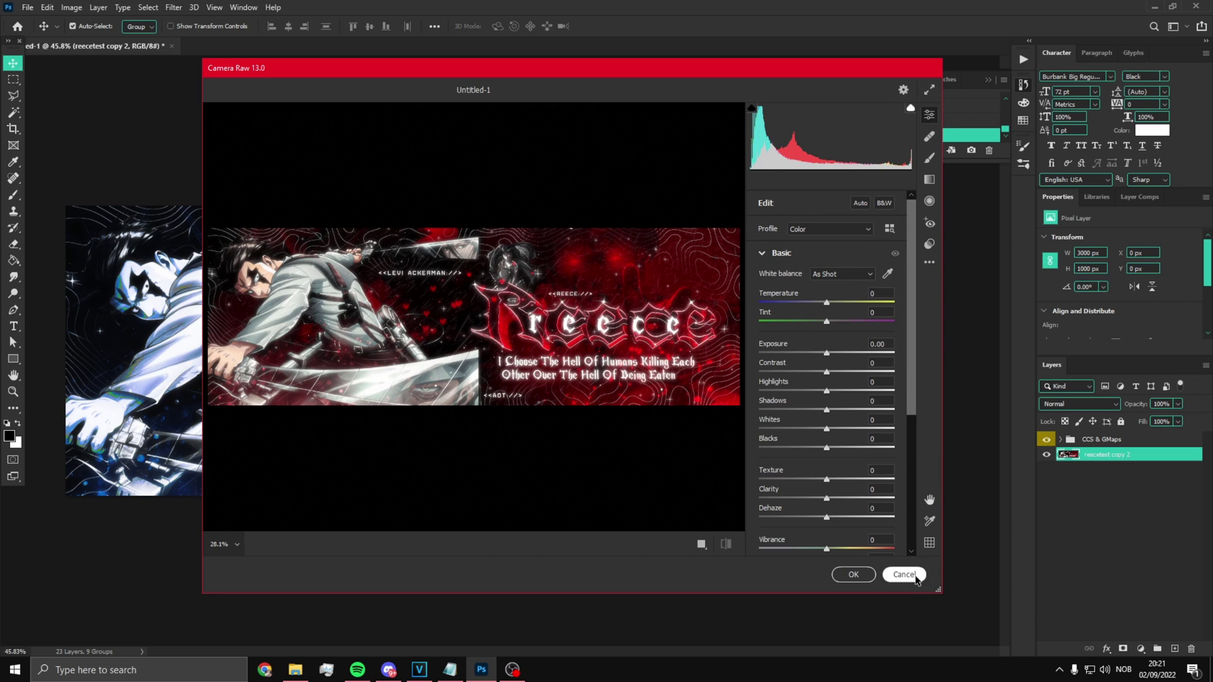
pyautogui.click(907, 572)
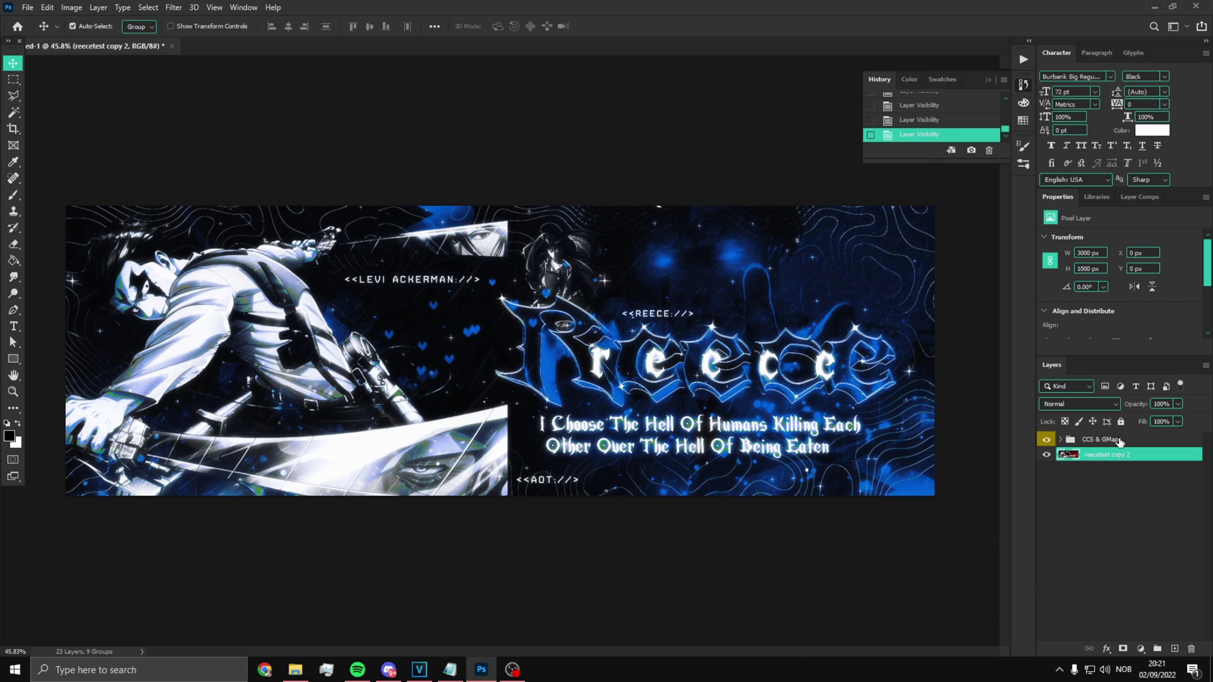
# Step: Merge the CCS & GMaps group with the reecetest copy 2 layer and open the result in the Camera Raw filter
pyautogui.keyDown('shift'); pyautogui.click(1120, 440); pyautogui.keyUp('shift')
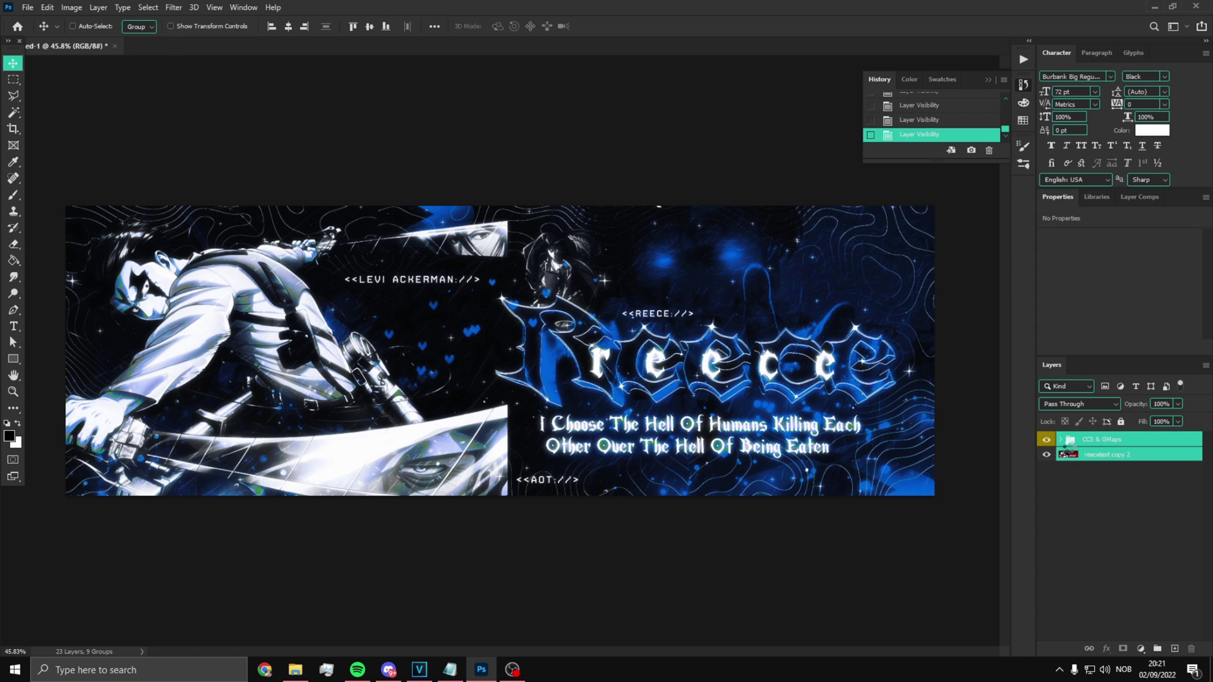
pyautogui.hotkey('ctrl', 'e')
pyautogui.click(174, 7)
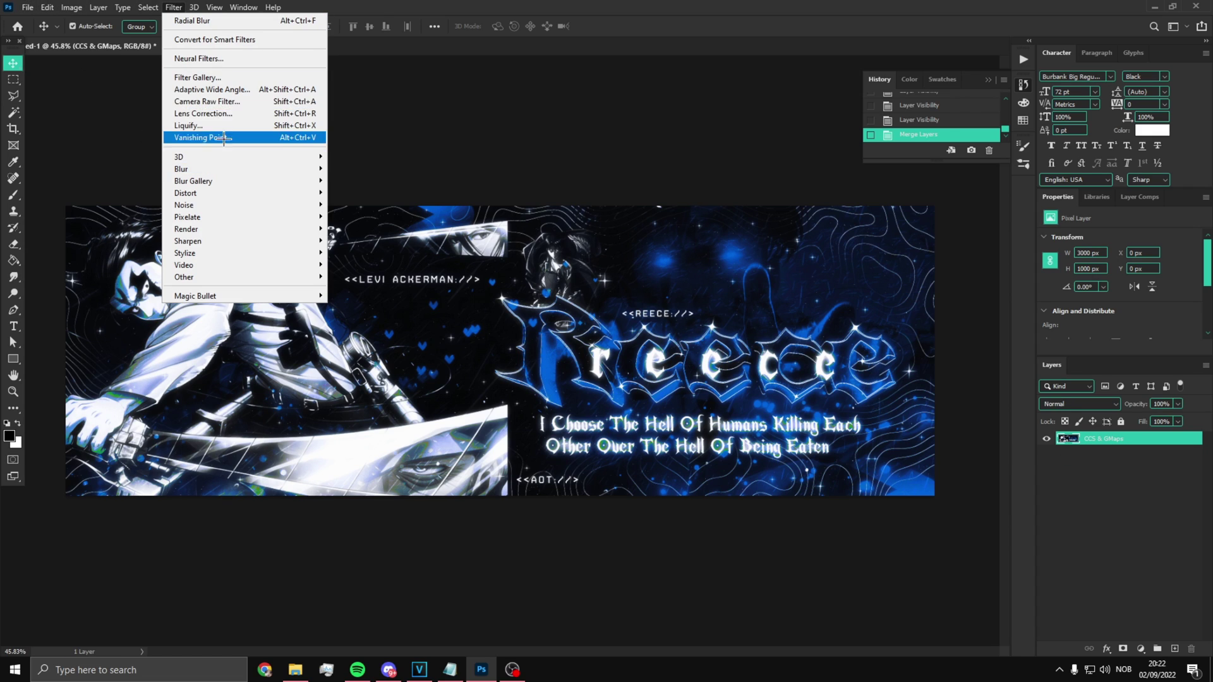
pyautogui.click(229, 101)
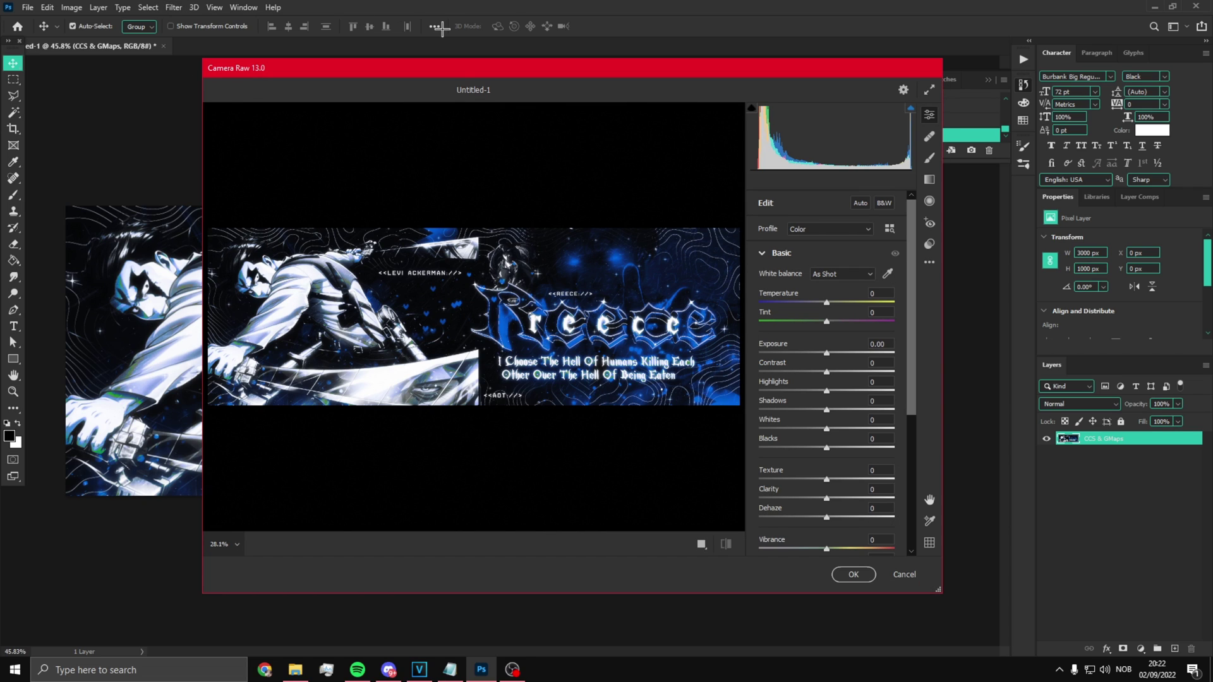
# Step: Set Exposure to -0.45, Contrast +8, Highlights -10, Texture +84, Clarity +30 and Vibrance +15 in Camera Raw
pyautogui.moveTo(826, 352); pyautogui.dragTo(821, 353)
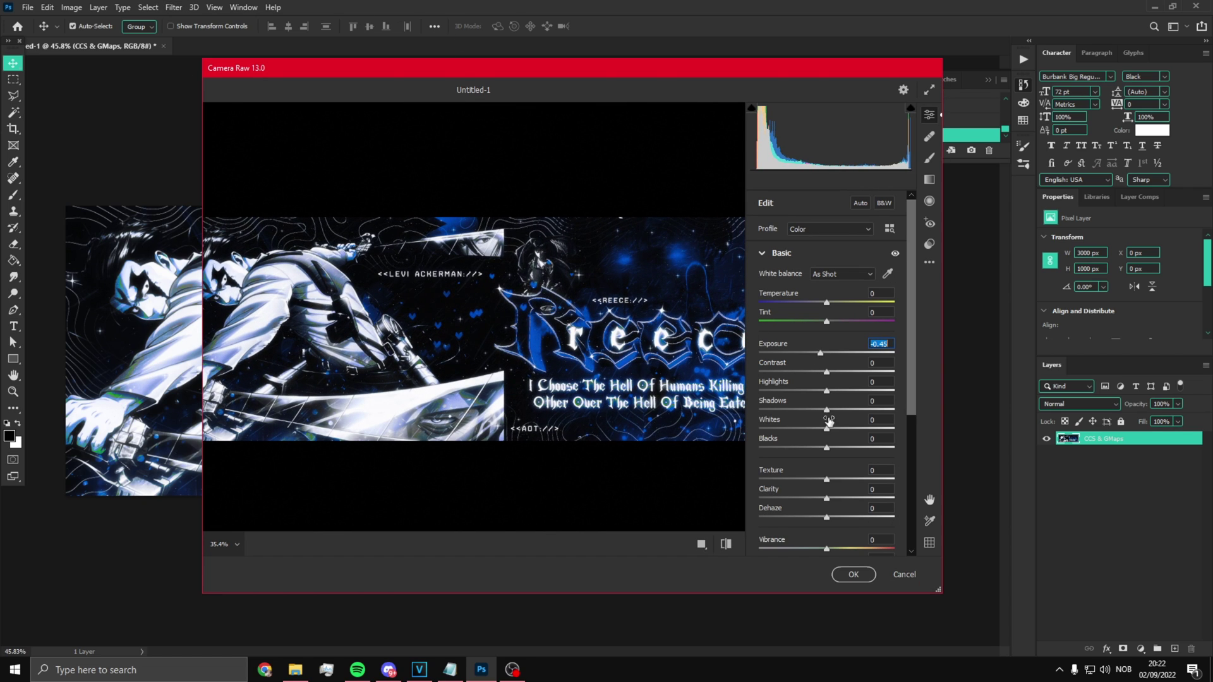
pyautogui.moveTo(828, 482); pyautogui.dragTo(882, 483)
pyautogui.moveTo(828, 375); pyautogui.dragTo(824, 385)
pyautogui.moveTo(833, 497); pyautogui.dragTo(851, 498)
pyautogui.moveTo(825, 548); pyautogui.dragTo(836, 548)
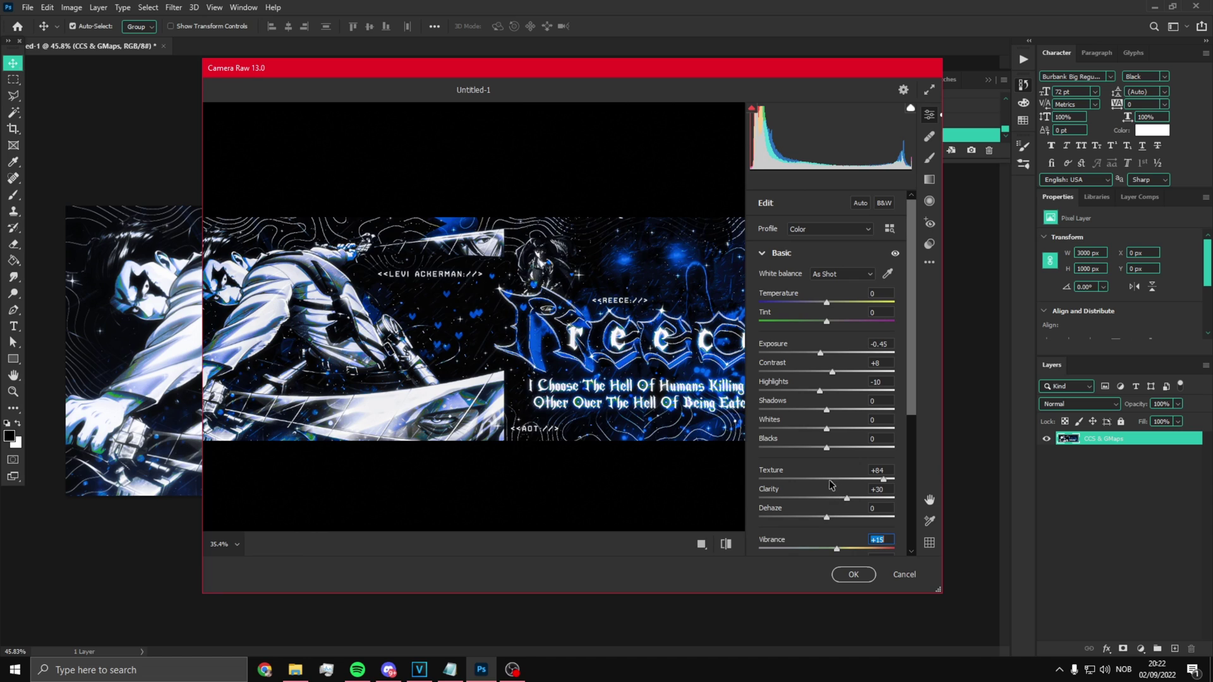
# Step: Slightly raise two of the tone curve sliders in Camera Raw
pyautogui.scroll(-3, 801, 446)
pyautogui.click(762, 428)
pyautogui.moveTo(827, 451); pyautogui.dragTo(837, 470)
pyautogui.moveTo(827, 489); pyautogui.dragTo(833, 507)
# Step: Set the Optics distortion to 10 and apply the Camera Raw filter to the merged layer
pyautogui.click(762, 532)
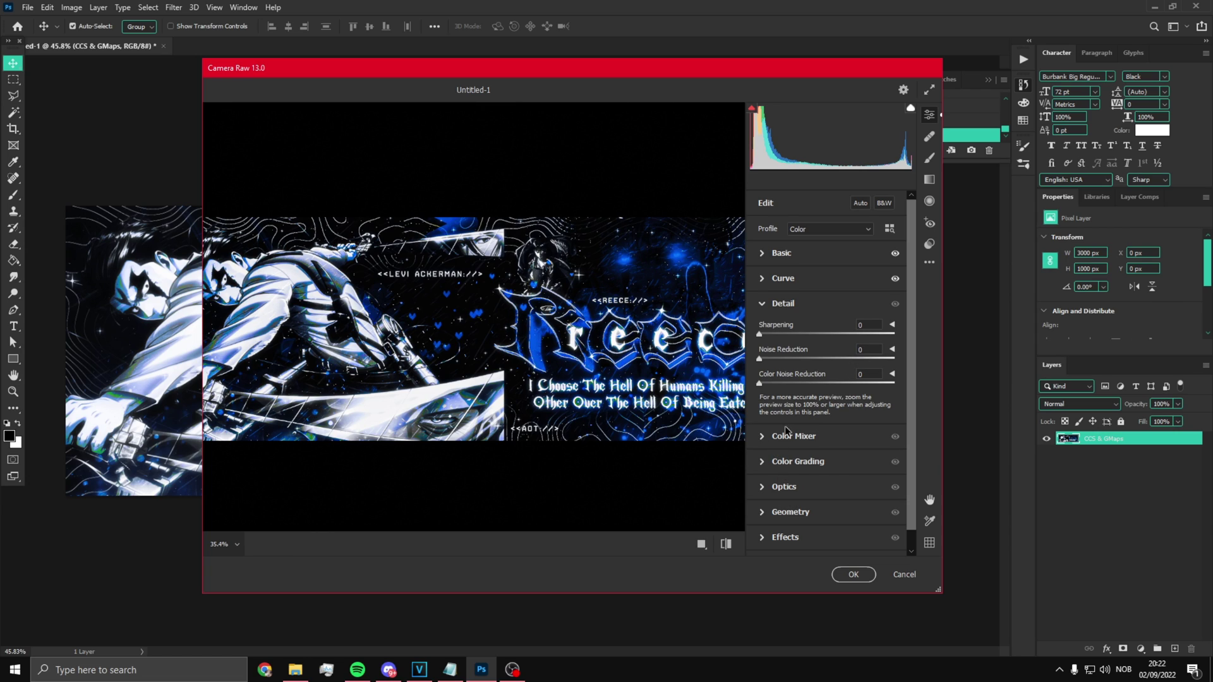
pyautogui.click(763, 488)
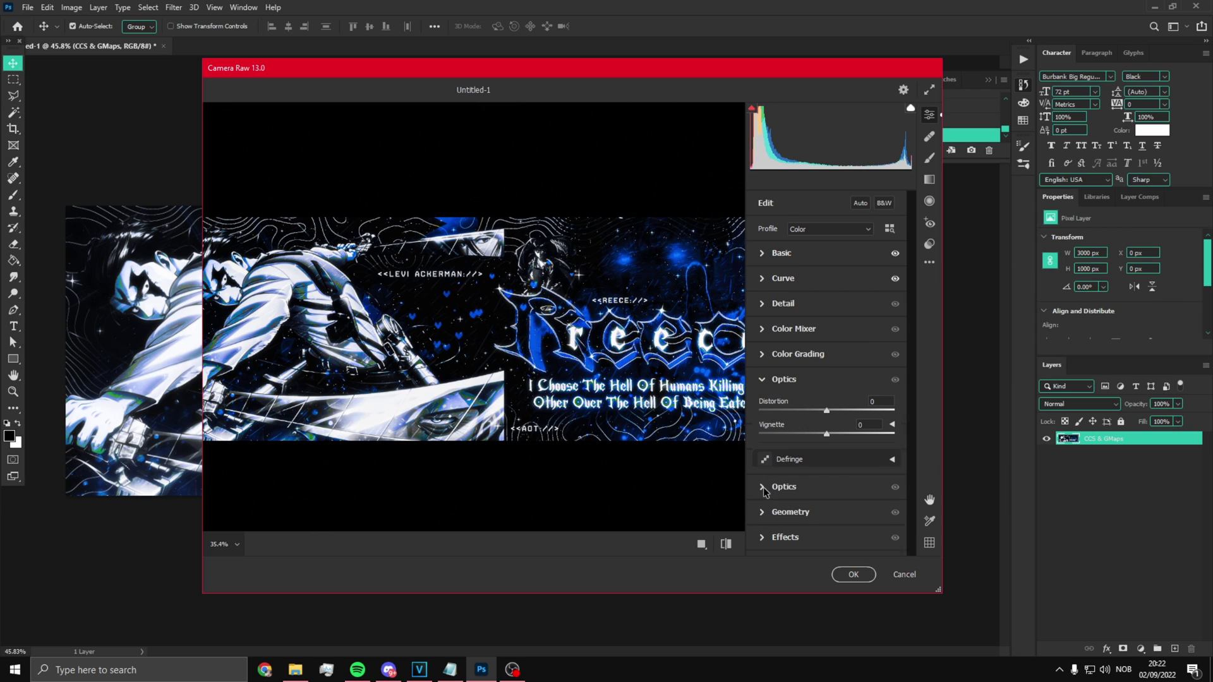
pyautogui.moveTo(827, 411); pyautogui.dragTo(840, 414)
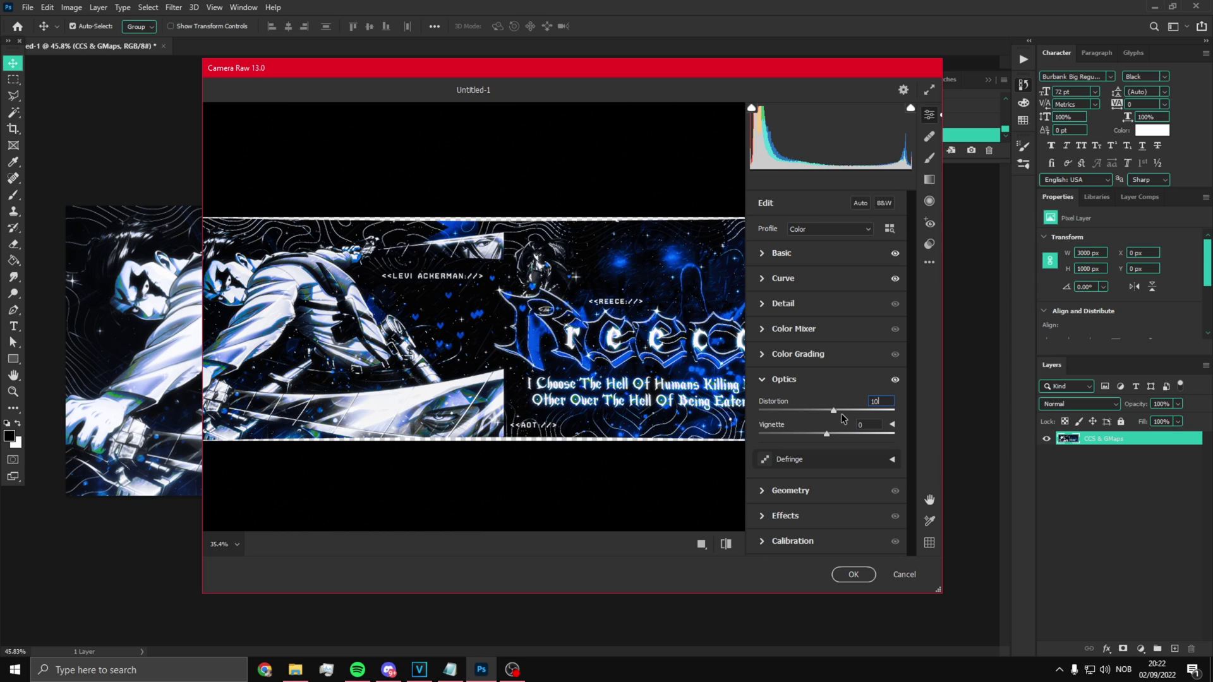
pyautogui.click(853, 574)
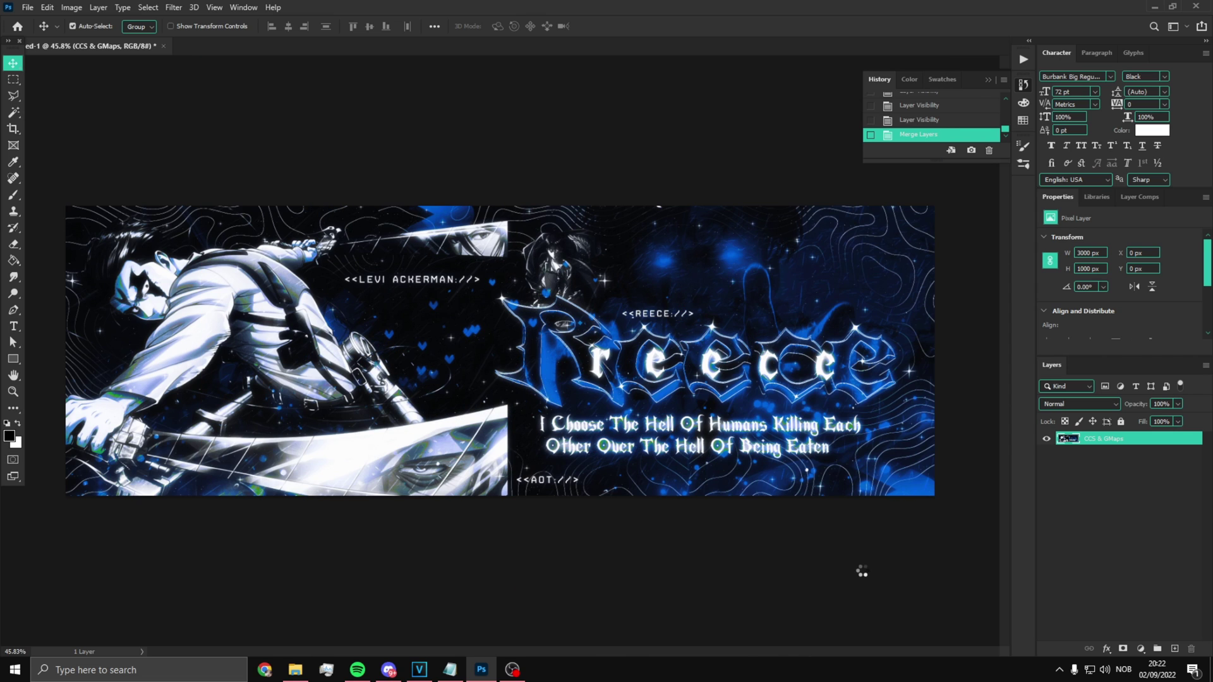
# Step: Scale the filtered layer up to about 3154 by 1052 px so it covers the canvas edges
pyautogui.scroll(-2, 713, 487)
pyautogui.hotkey('ctrl', 't')
pyautogui.scroll(-1, 829, 453)
pyautogui.moveTo(770, 441); pyautogui.dragTo(798, 450)
pyautogui.moveTo(768, 404); pyautogui.dragTo(763, 395)
pyautogui.press('Return')
# Step: Compare the header before and after the Camera Raw edits using the history states, ending on the latest state
pyautogui.scroll(4, 588, 369)
pyautogui.scroll(1, 506, 354)
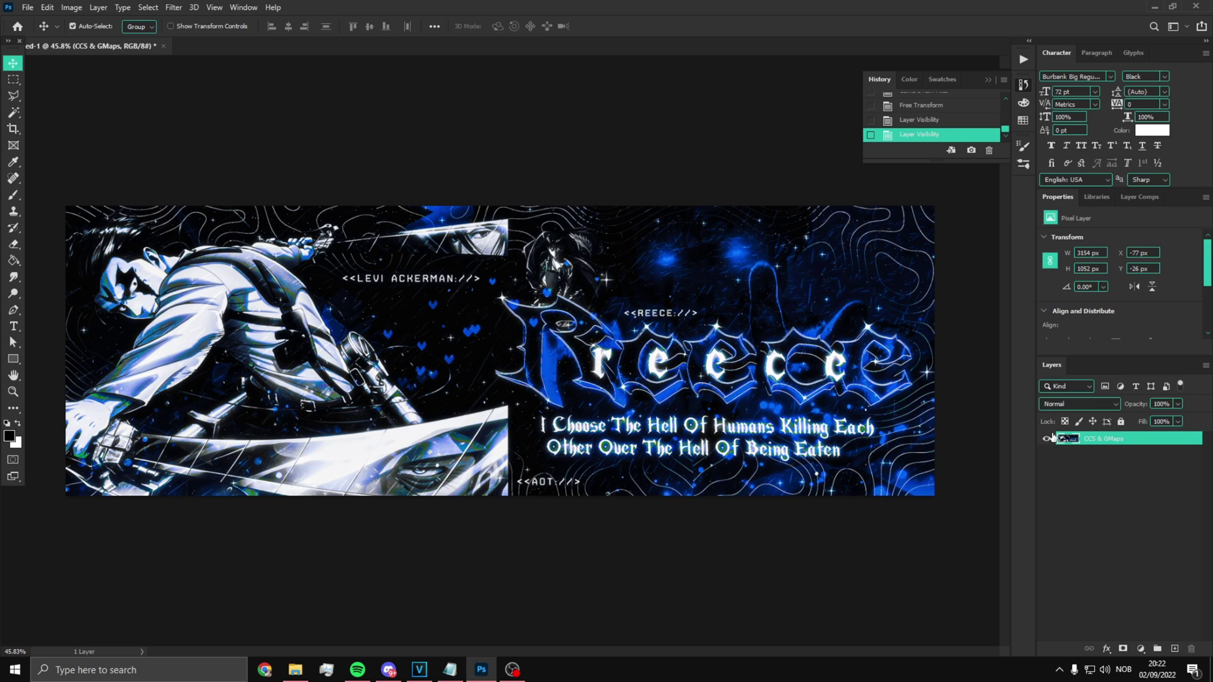
pyautogui.scroll(1, 943, 127)
pyautogui.scroll(1, 932, 105)
pyautogui.click(937, 111)
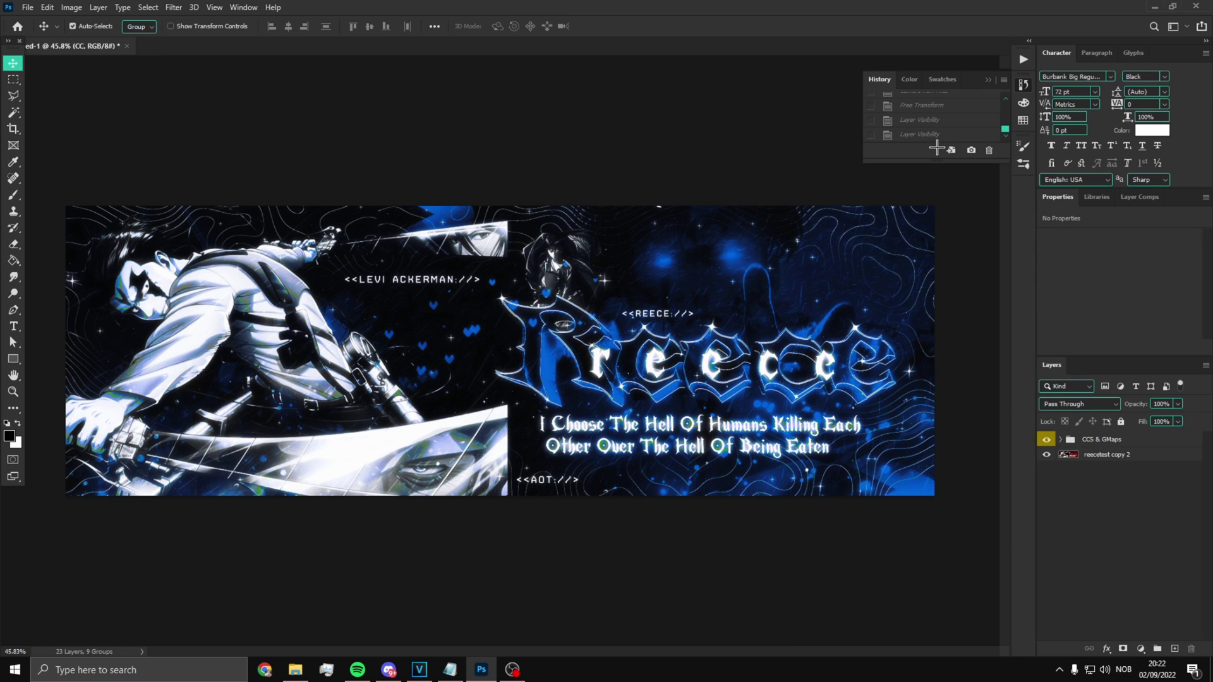
pyautogui.click(933, 134)
pyautogui.scroll(1, 602, 308)
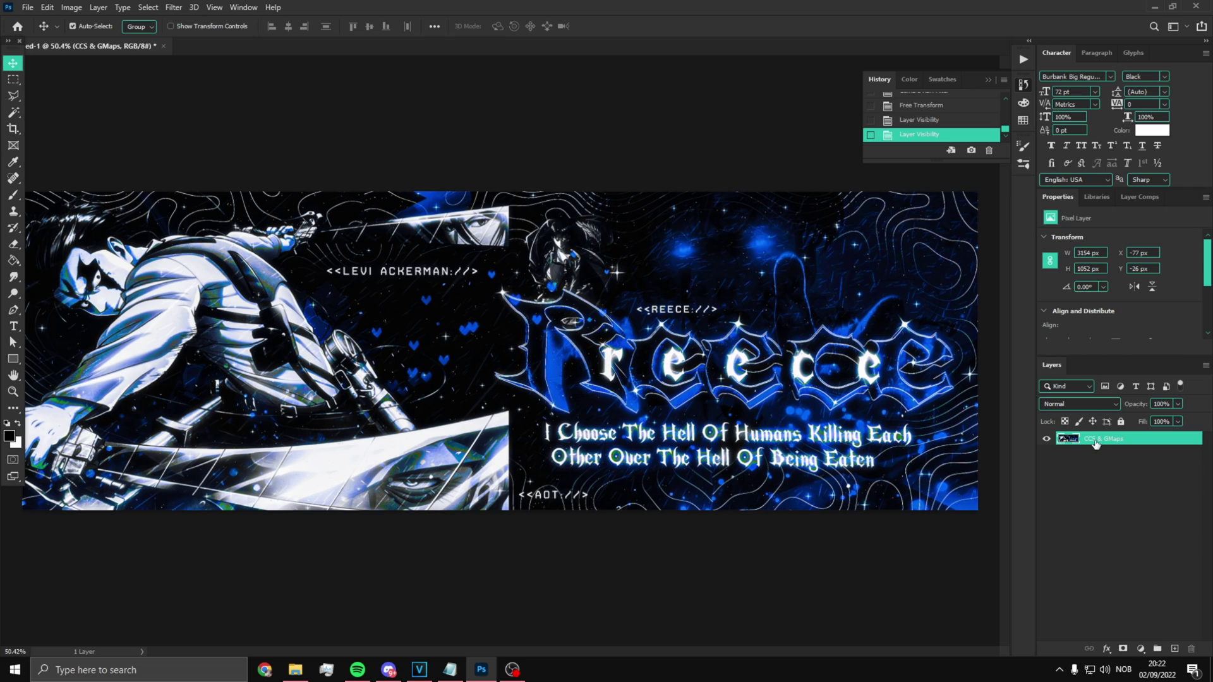
# Step: Duplicate the layer, apply Paint Daubs with brush size 2 and sharpness 3 to the copy, and merge both layers
pyautogui.hotkey('ctrl', 'j')
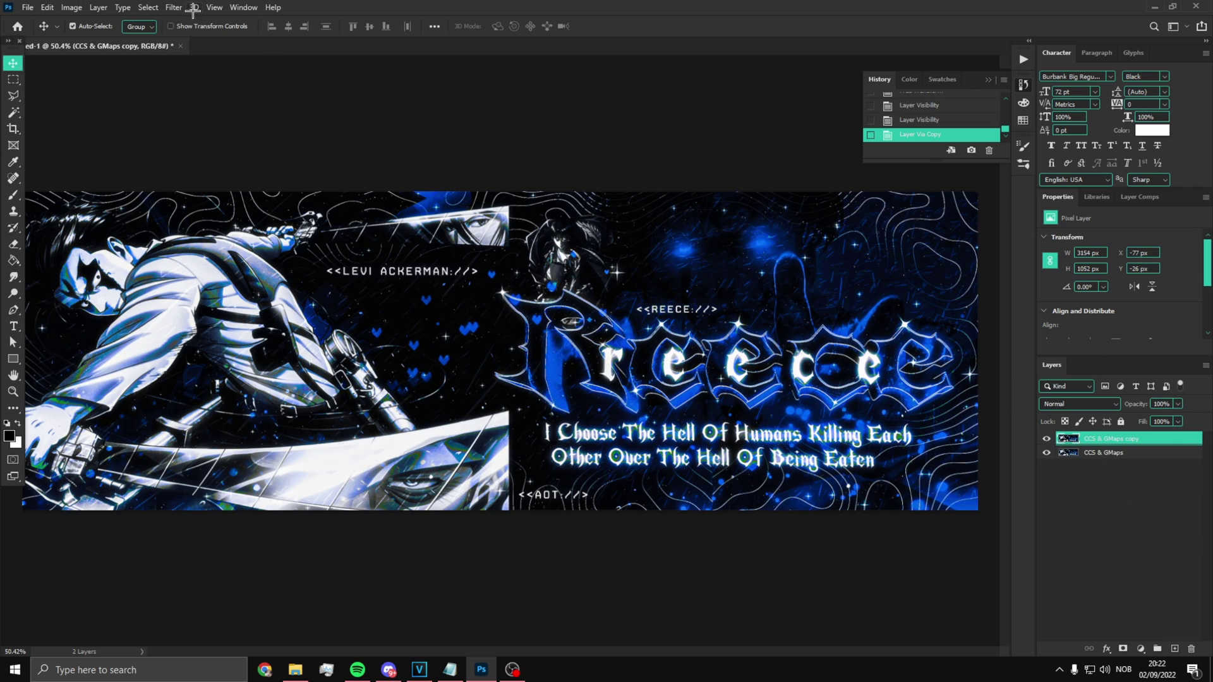
pyautogui.click(173, 7)
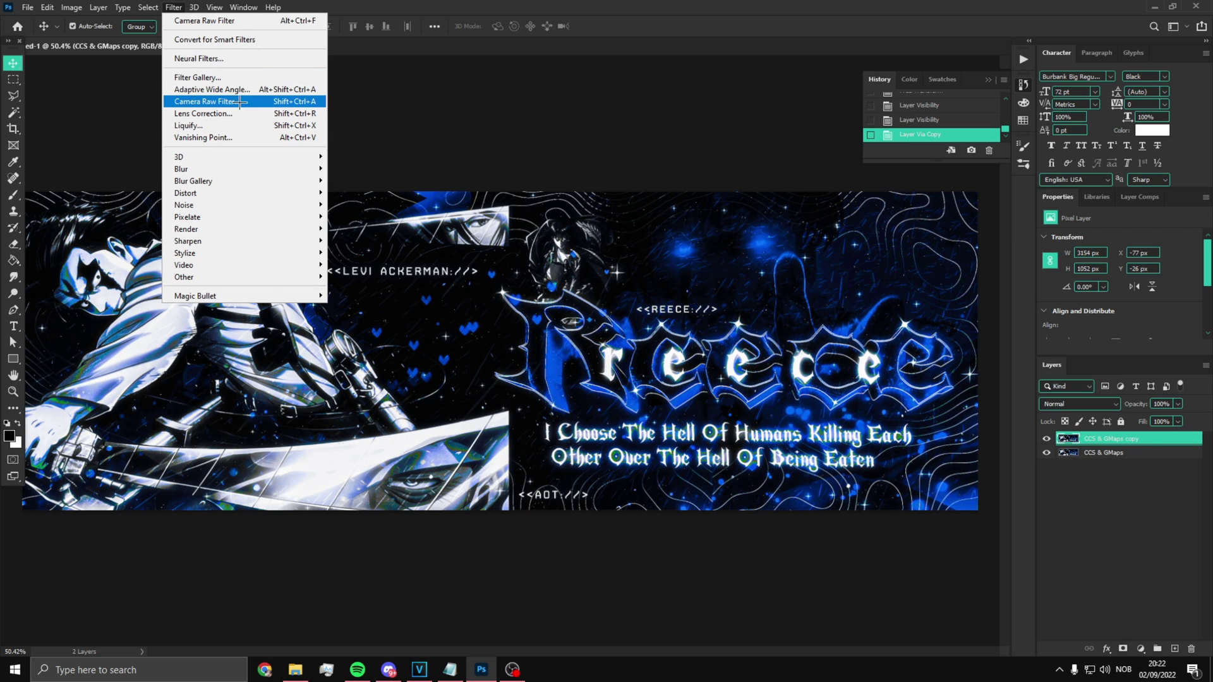
pyautogui.click(235, 76)
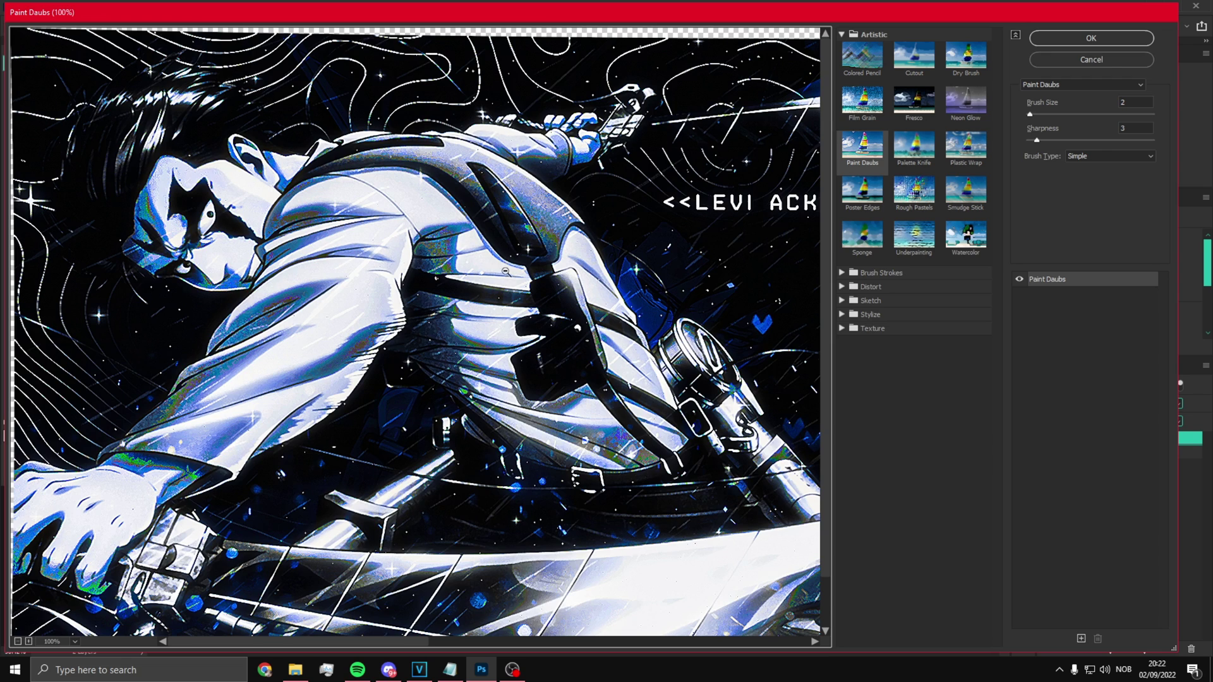
pyautogui.keyDown('alt'); pyautogui.click(505, 272); pyautogui.keyUp('alt')
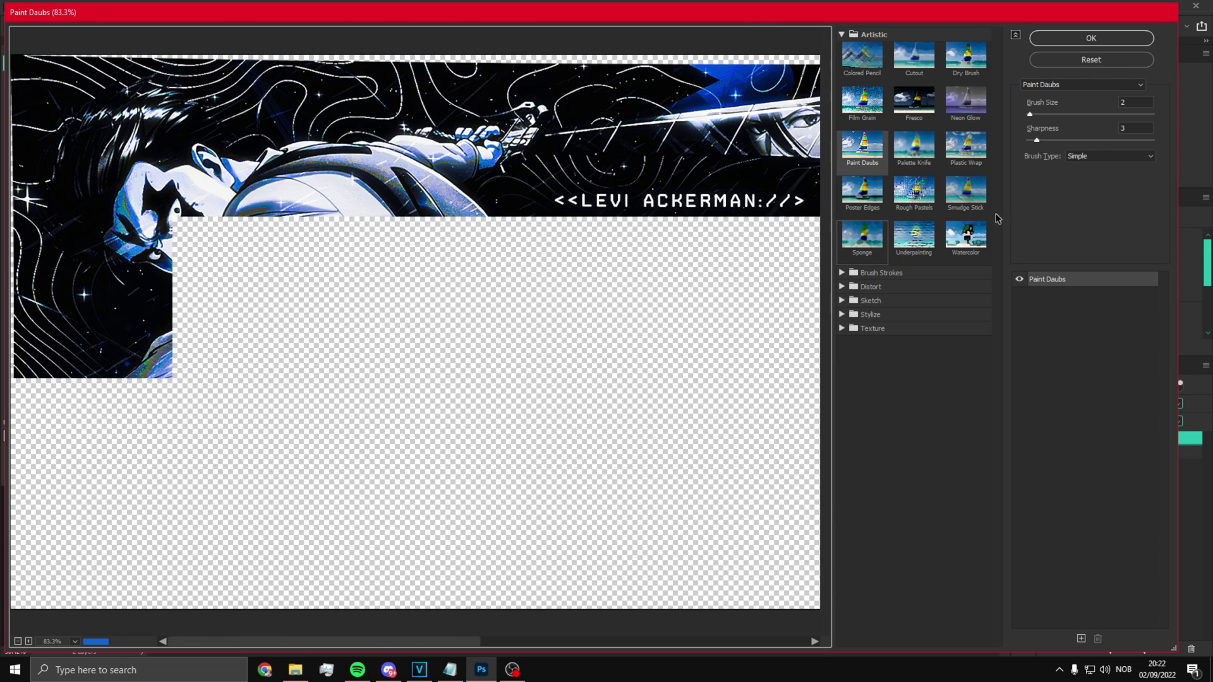
pyautogui.click(1091, 38)
pyautogui.hotkey('ctrl', 'e')
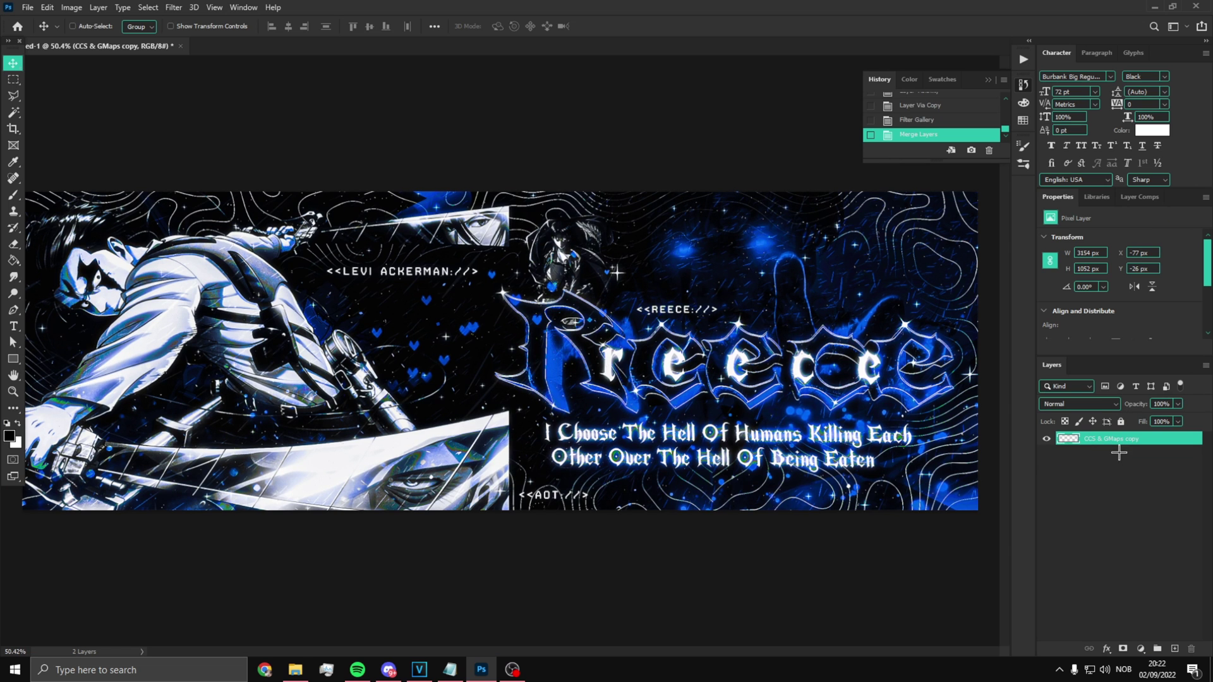
# Step: Duplicate the merged CCS & GMaps copy layer and open the duplicate in the Filter Gallery
pyautogui.hotkey('ctrl', 'j')
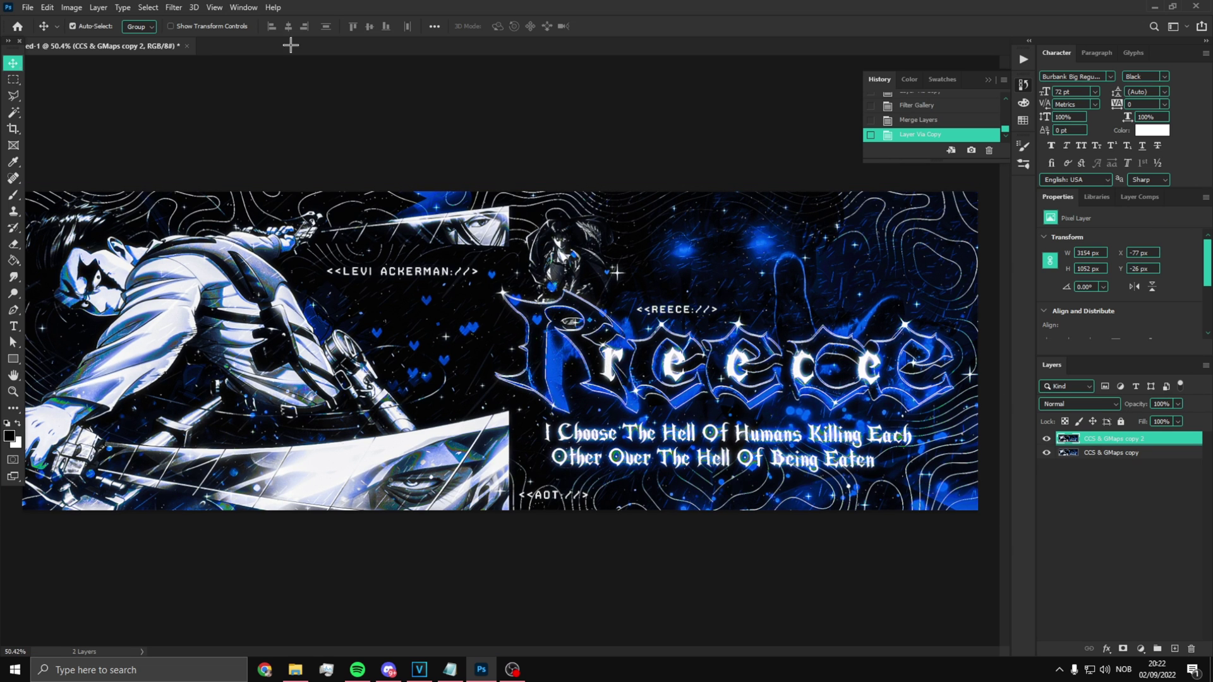
pyautogui.click(172, 7)
pyautogui.click(211, 79)
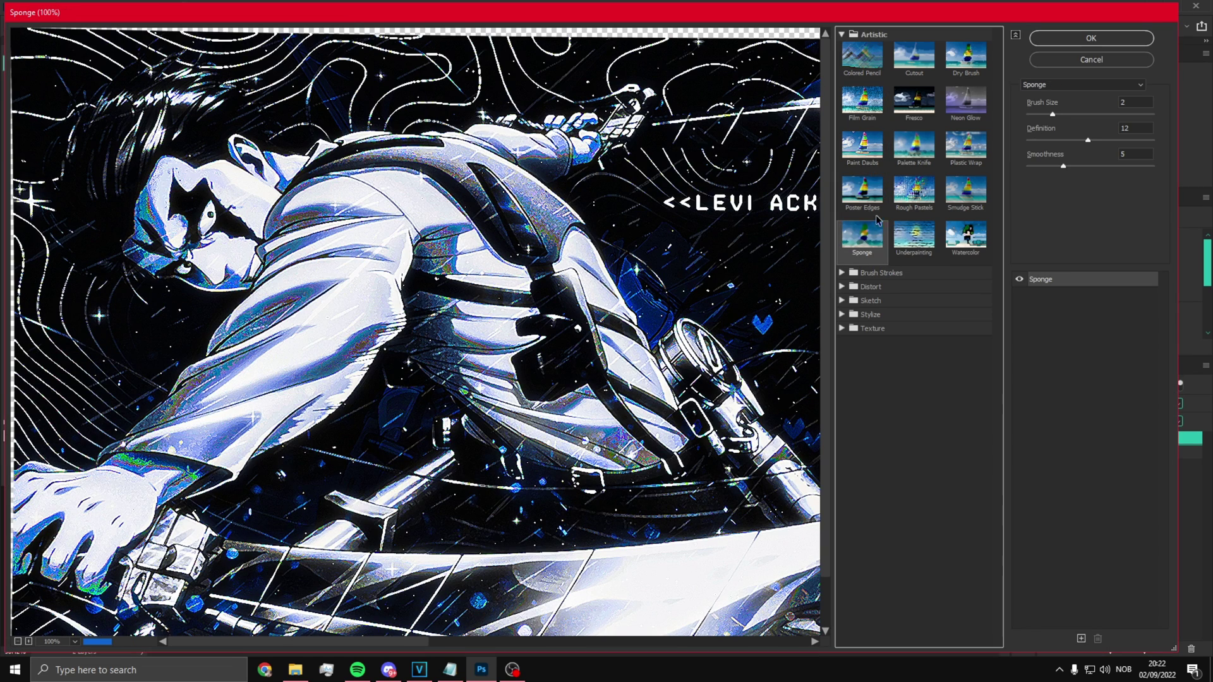
# Step: Try the artistic filters Colored Pencil, Film Grain, Fresco and Dry Brush on the duplicate layer
pyautogui.scroll(-2, 604, 243)
pyautogui.click(864, 63)
pyautogui.scroll(-1, 590, 254)
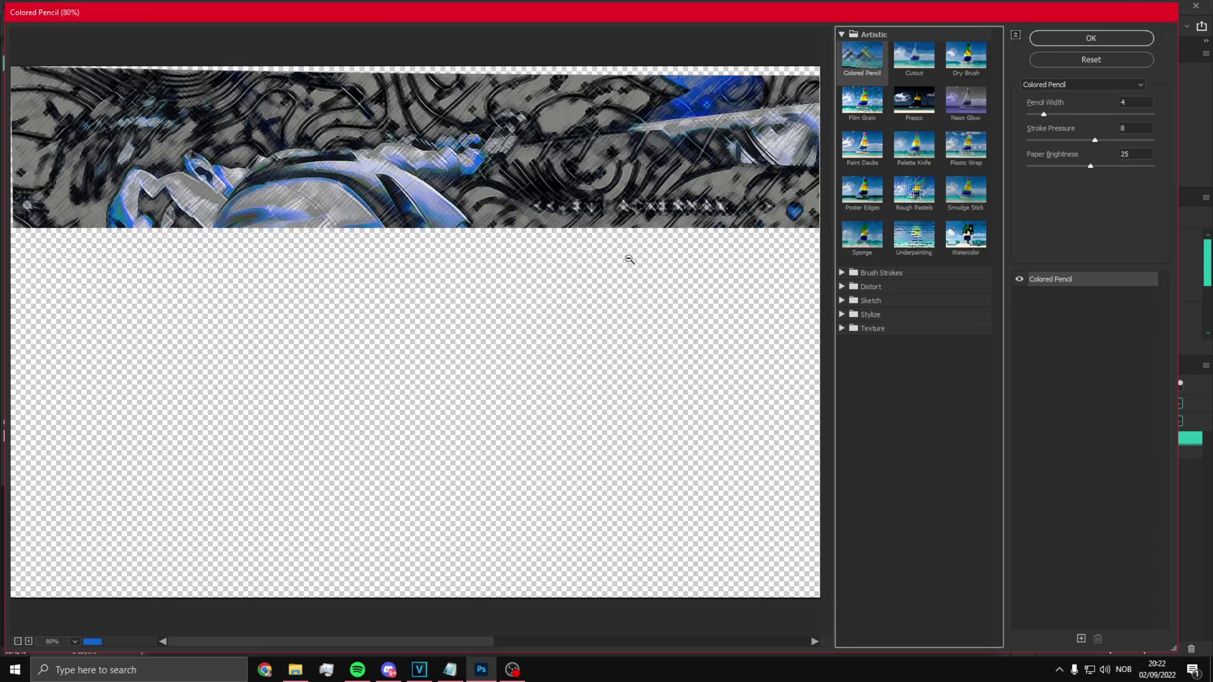
pyautogui.click(862, 111)
pyautogui.click(910, 106)
pyautogui.click(963, 65)
pyautogui.scroll(-1, 708, 209)
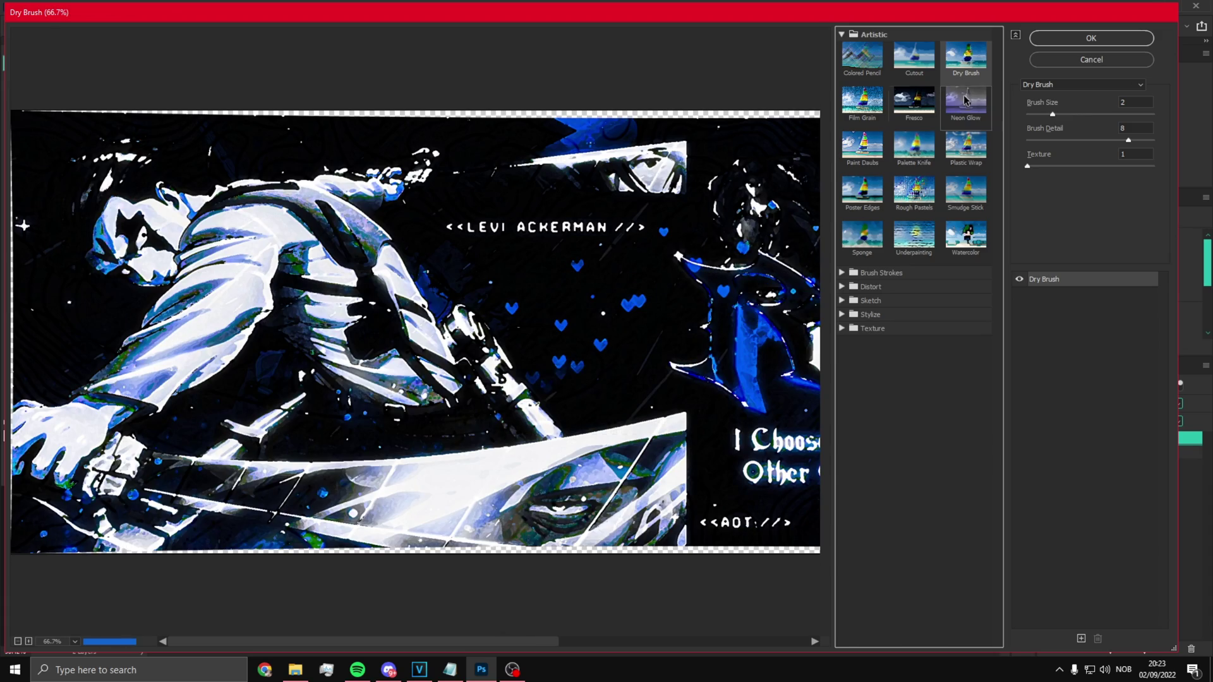
# Step: Try the brush stroke filters Accented Edges, Dark Strokes and Ink Outlines on the duplicate layer
pyautogui.click(842, 273)
pyautogui.click(863, 294)
pyautogui.click(928, 347)
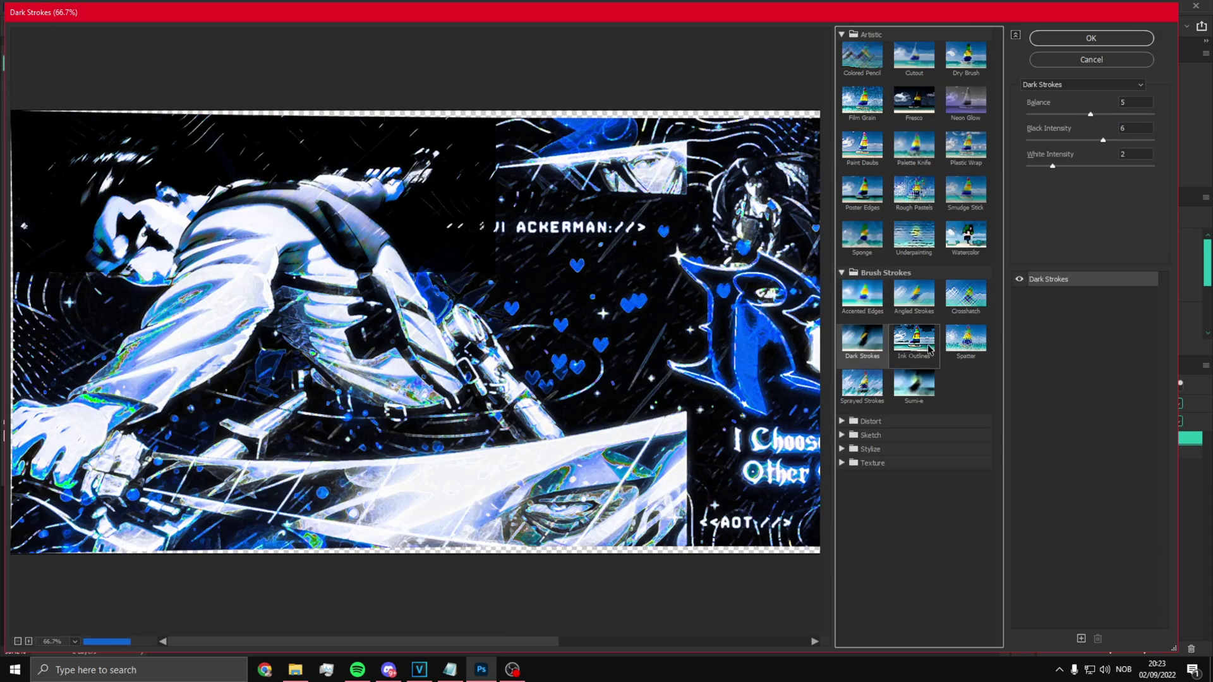
# Step: Apply the Chrome sketch filter with detail 4 and smoothness 7 to the duplicate layer
pyautogui.click(845, 435)
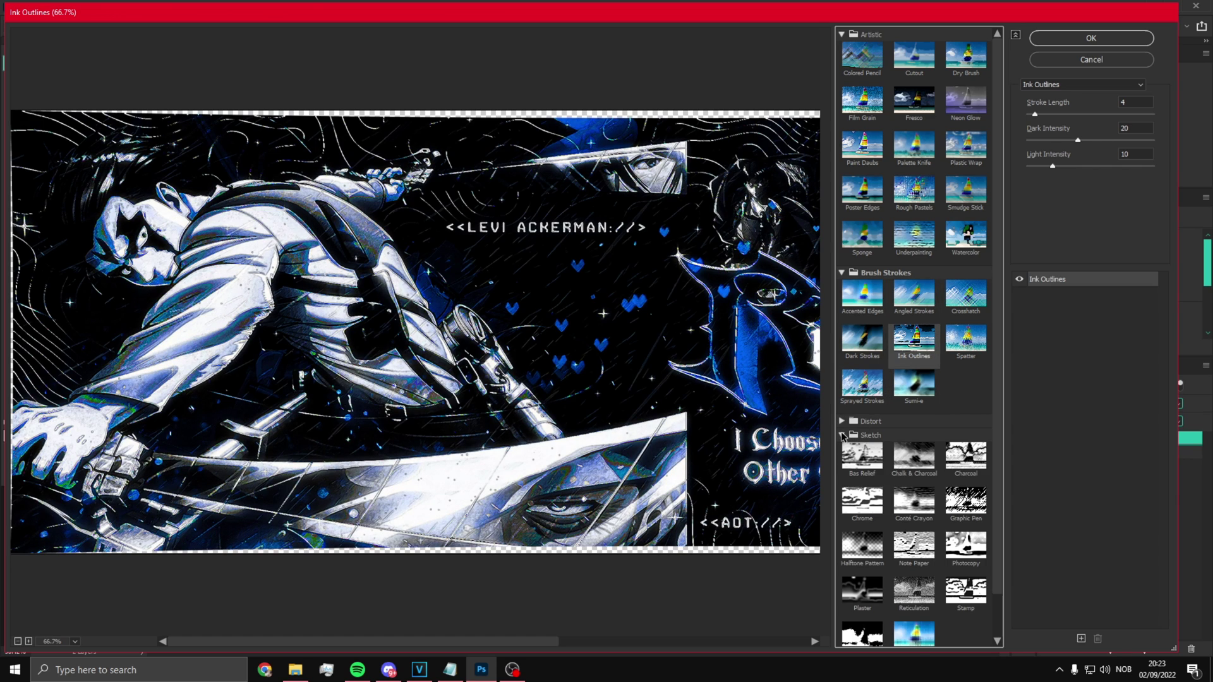
pyautogui.scroll(-2, 867, 518)
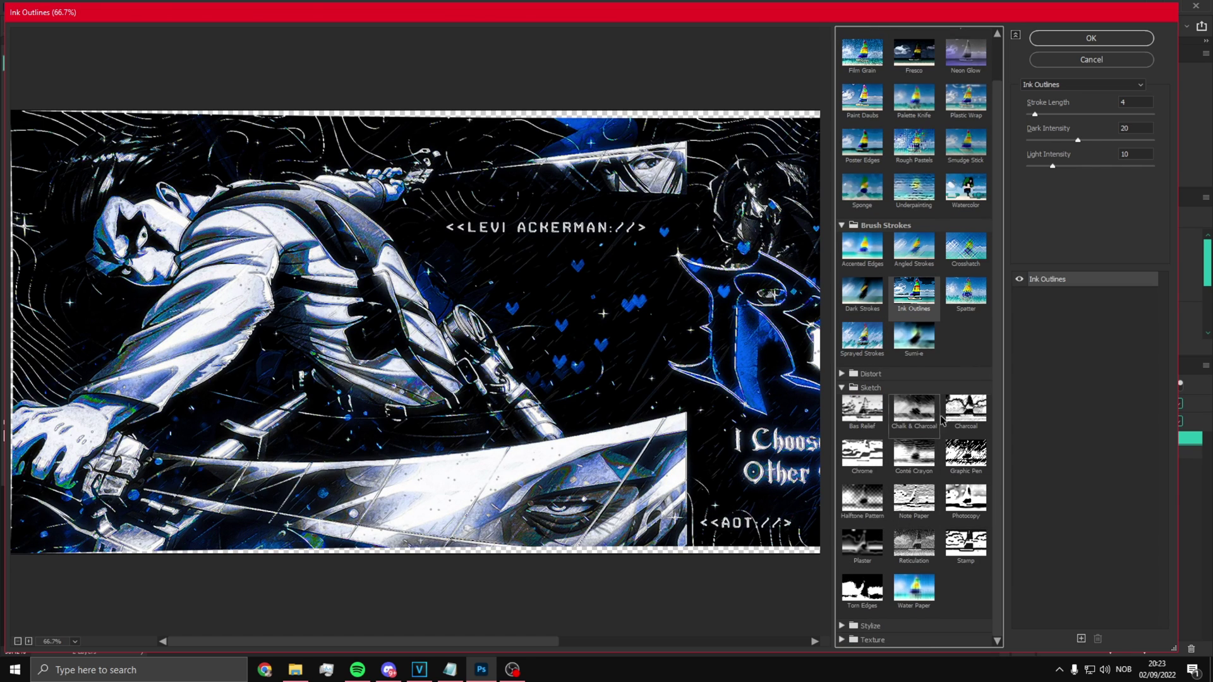
pyautogui.click(842, 374)
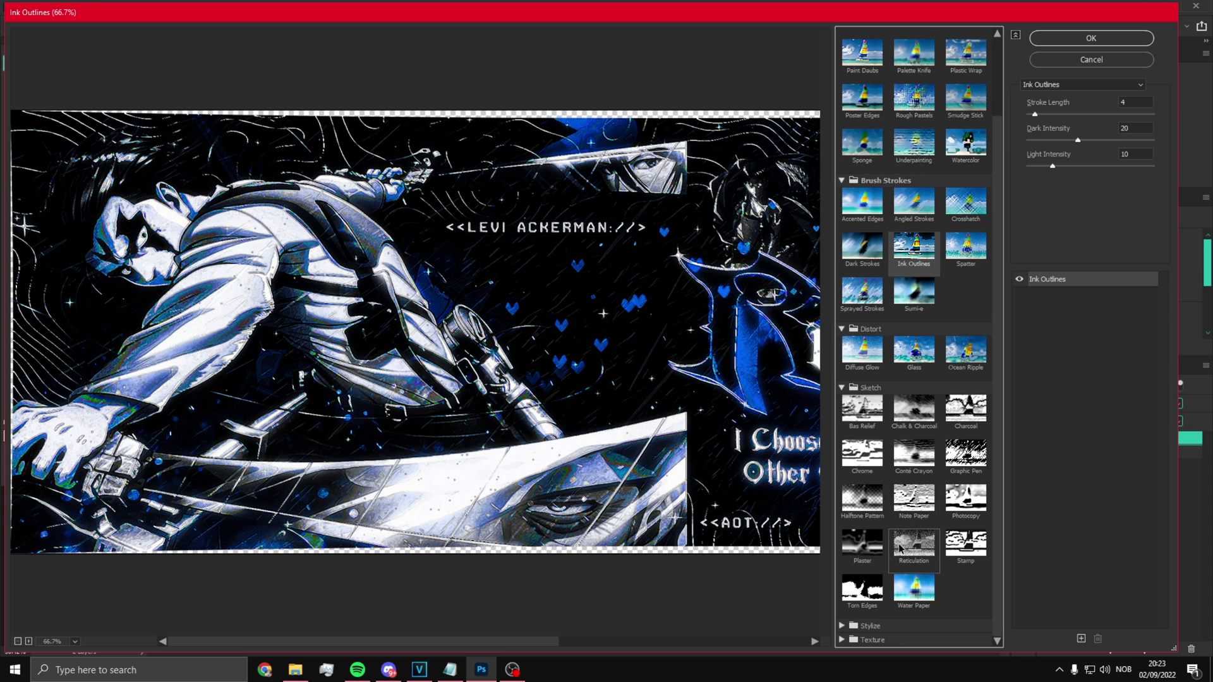
pyautogui.click(862, 453)
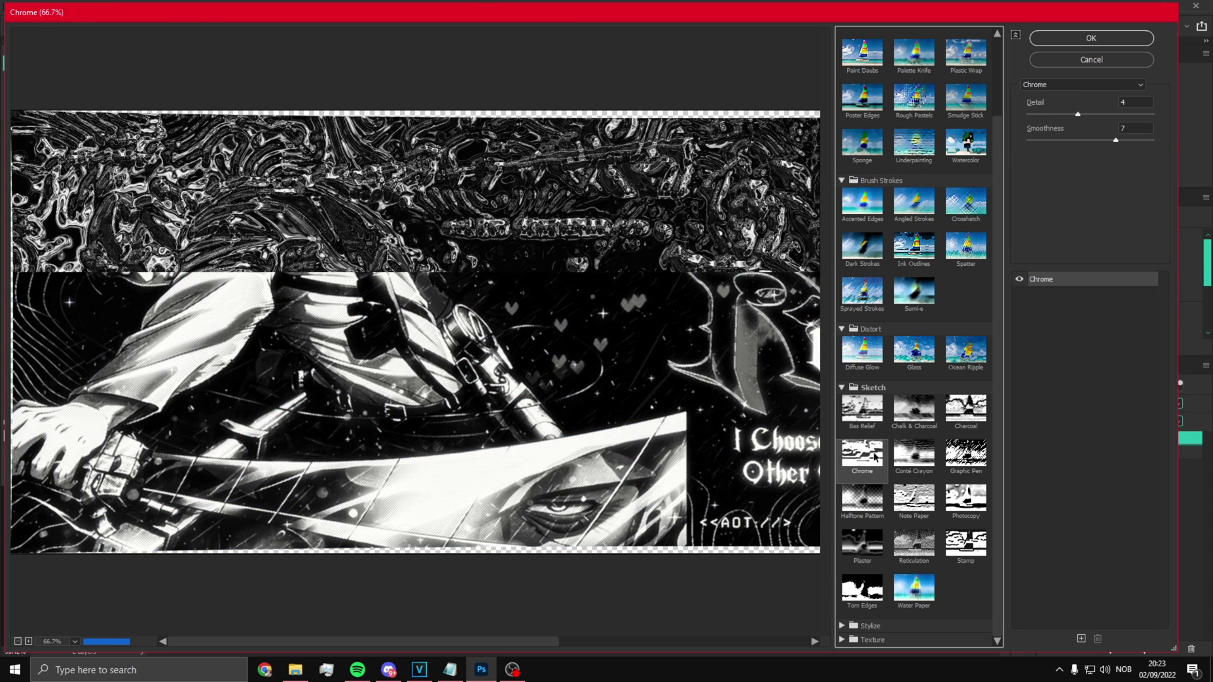
pyautogui.click(1096, 39)
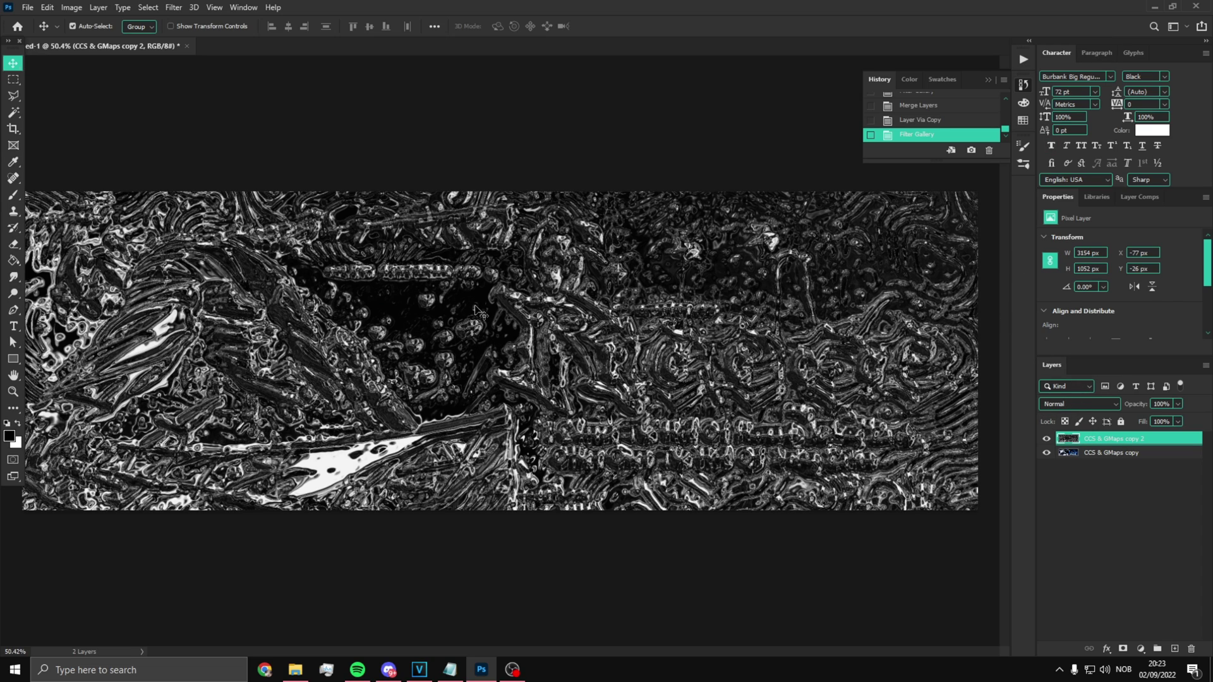
# Step: Set the Chrome-filtered layer's blend mode to Lighten and its opacity to 39%
pyautogui.click(1070, 407)
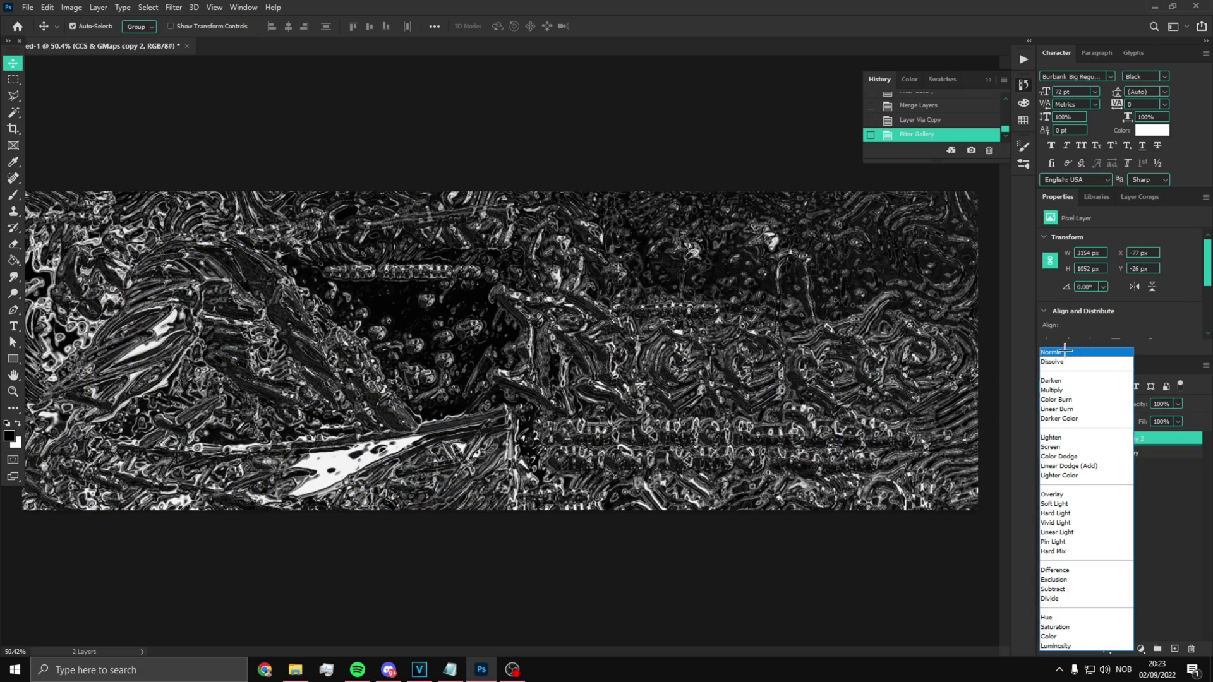
pyautogui.click(1065, 351)
pyautogui.click(1047, 439)
pyautogui.click(1048, 439)
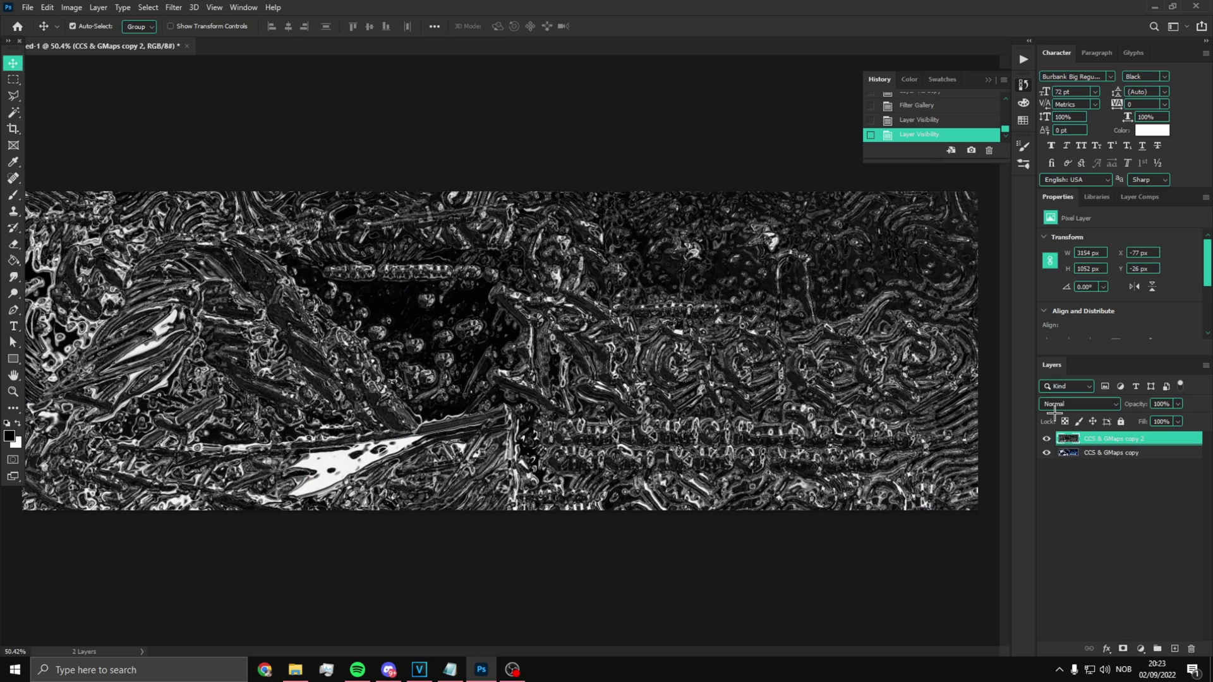
pyautogui.click(1054, 407)
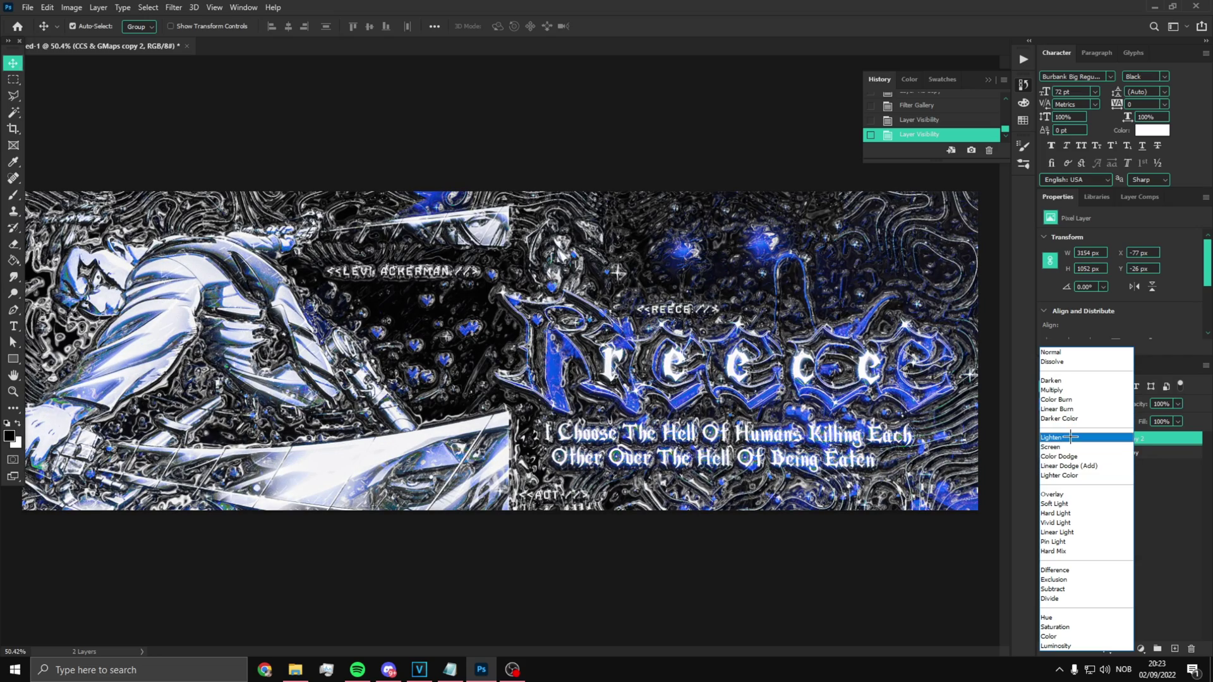
pyautogui.click(1070, 438)
pyautogui.moveTo(1178, 404); pyautogui.dragTo(1144, 414)
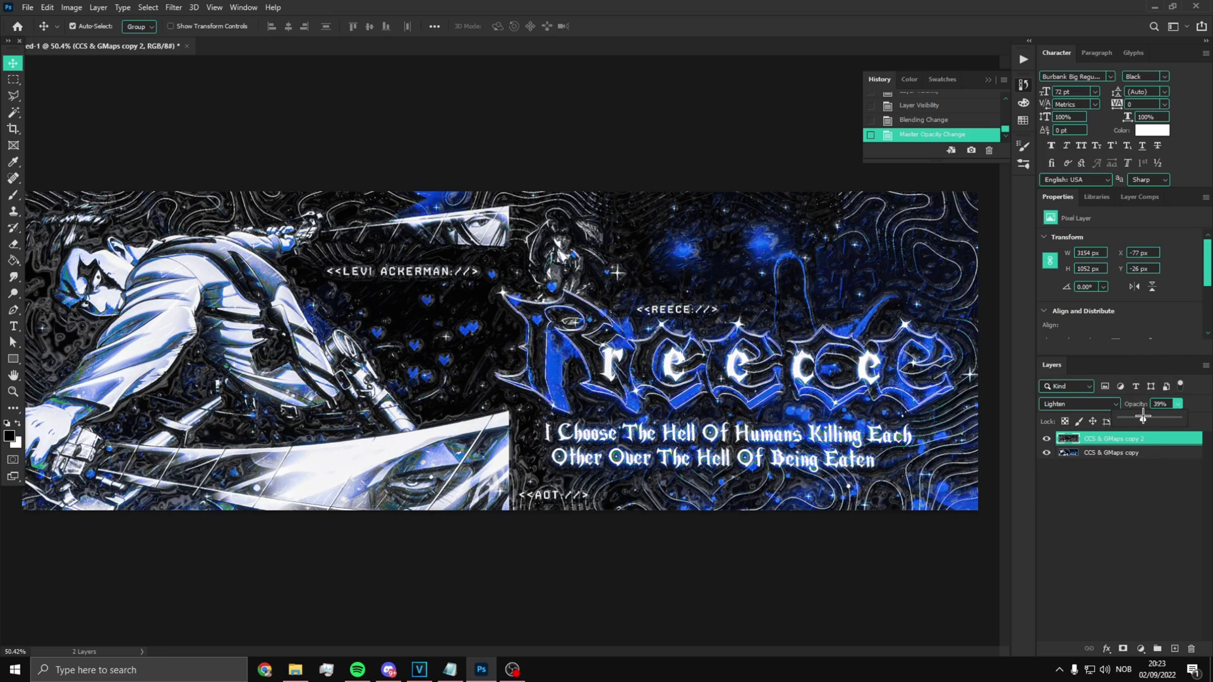
# Step: Set the Chrome-filtered layer to Overlay at 100% opacity and compare the header with and without it
pyautogui.click(1085, 405)
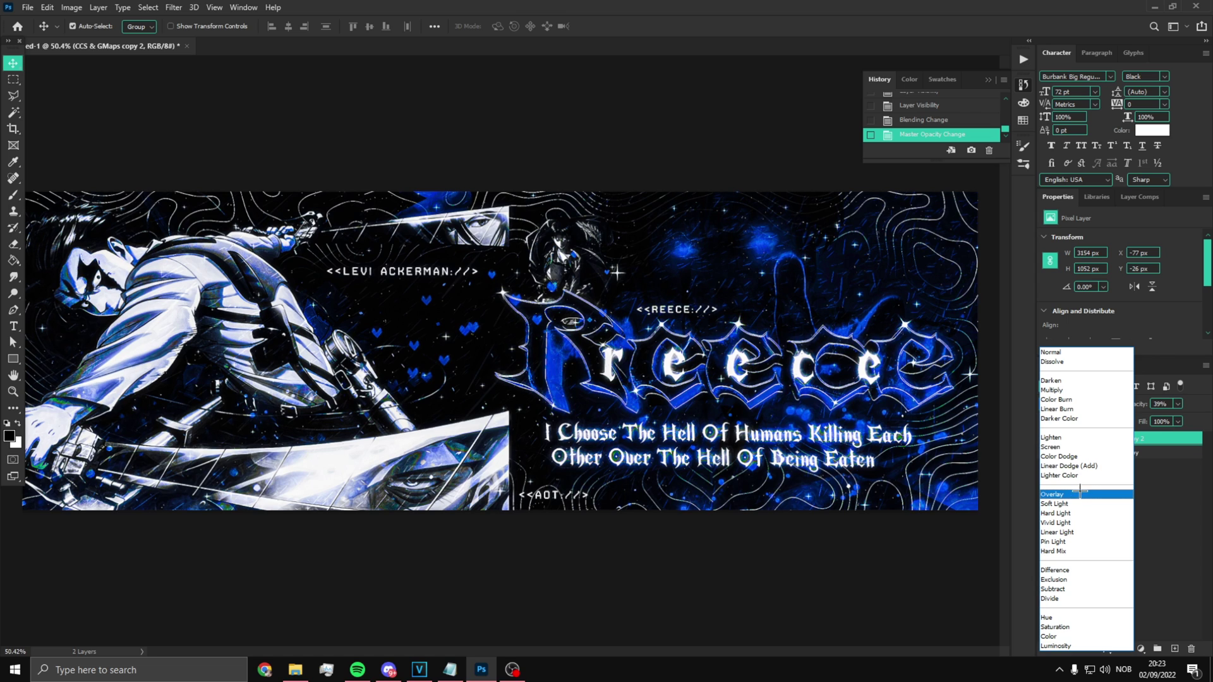
pyautogui.click(1080, 493)
pyautogui.moveTo(1178, 403); pyautogui.dragTo(1207, 419)
pyautogui.click(1047, 438)
pyautogui.click(1047, 438)
pyautogui.click(1047, 439)
pyautogui.click(1047, 438)
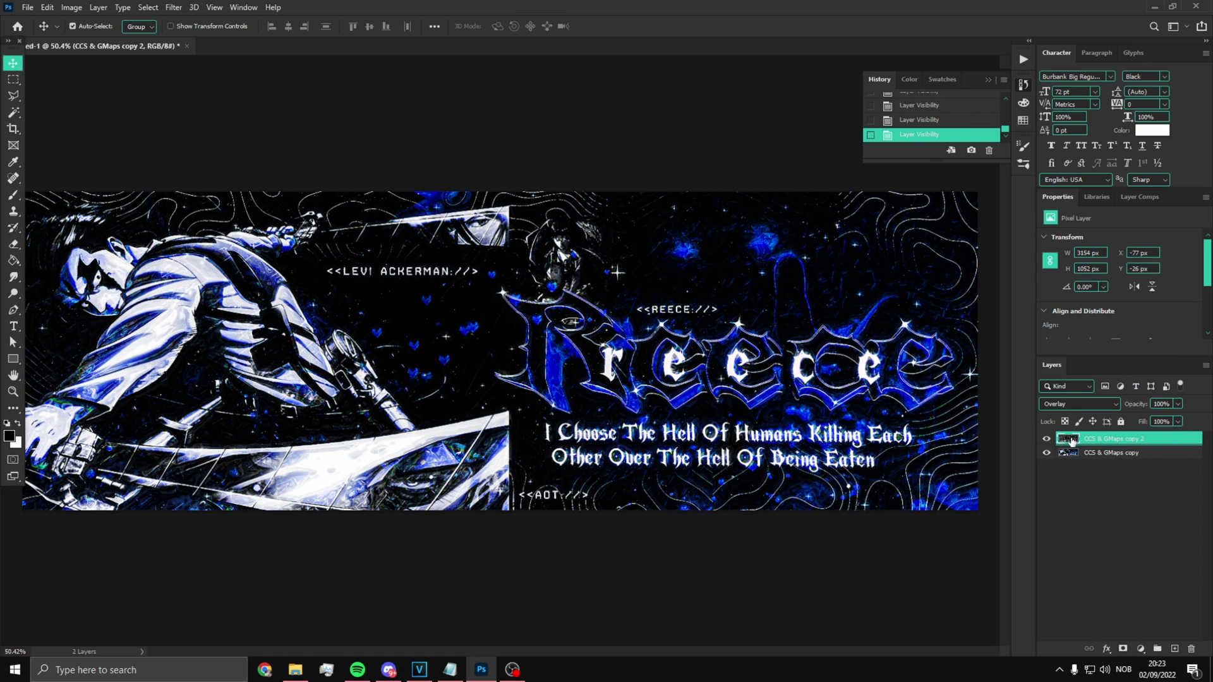
# Step: Delete the Chrome-filtered layer CCS & GMaps copy 2
pyautogui.press('Delete')
pyautogui.scroll(3, 588, 370)
pyautogui.scroll(-5, 587, 375)
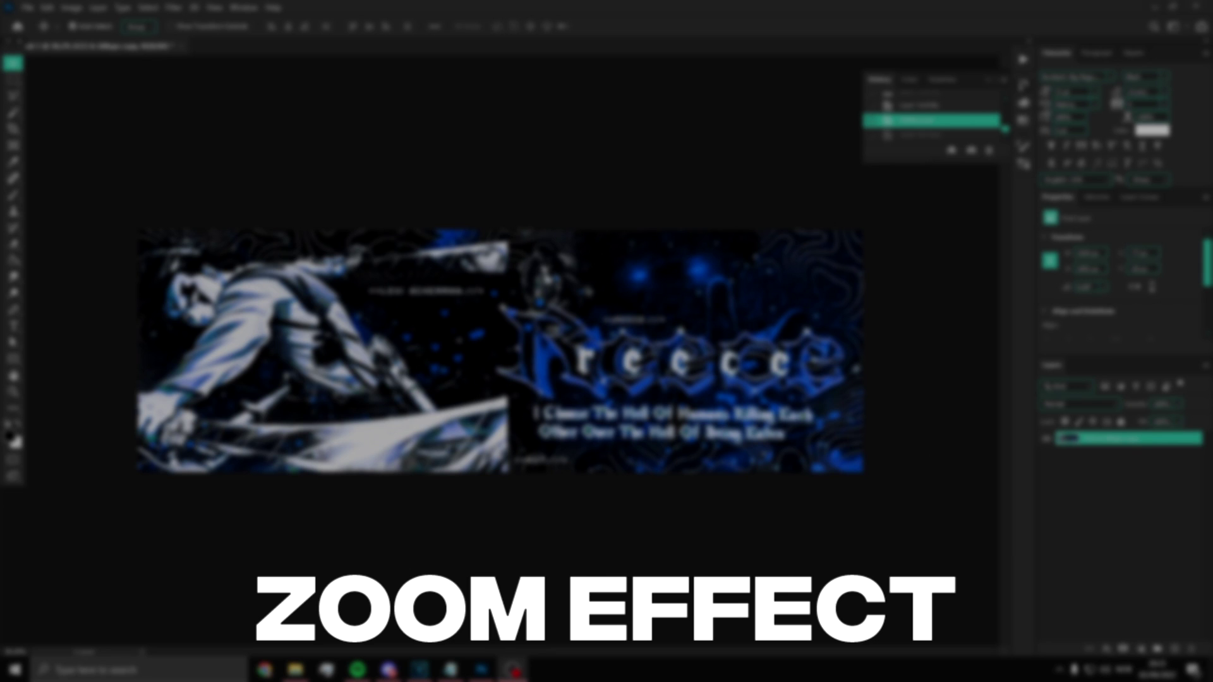
pyautogui.scroll(4, 482, 341)
pyautogui.scroll(-4, 475, 333)
pyautogui.scroll(2, 469, 329)
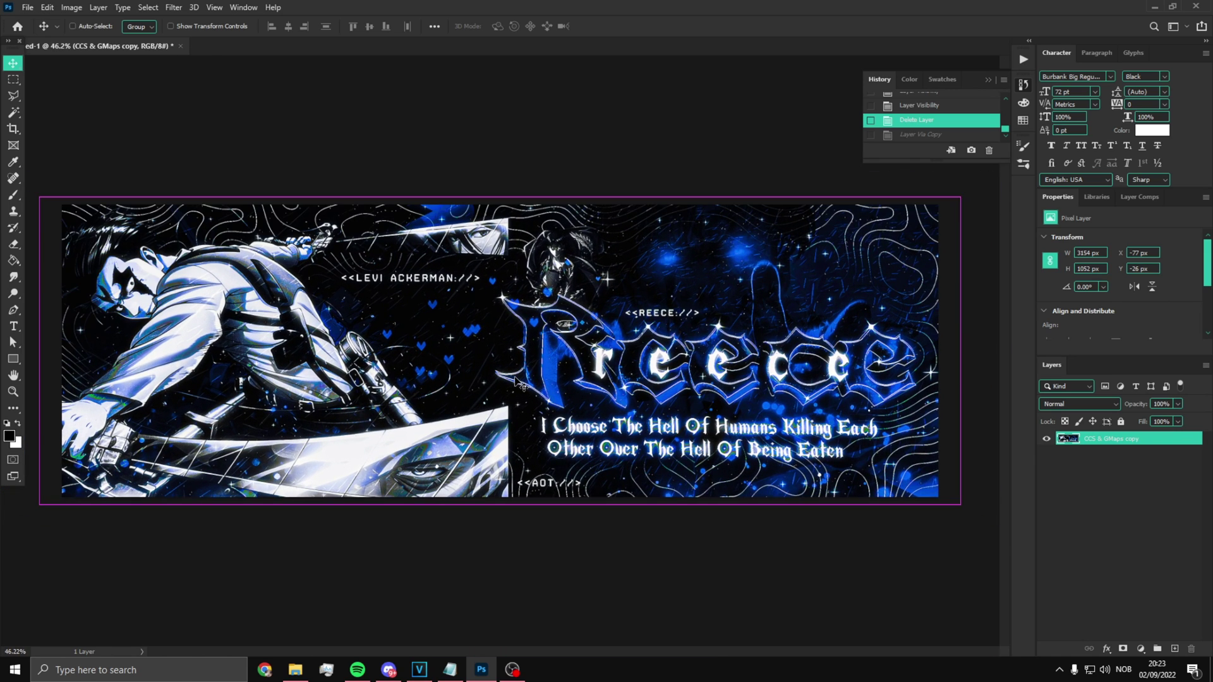
# Step: Duplicate the CCS & GMaps copy layer and apply a Radial Blur with amount 10, Zoom method and Good quality
pyautogui.hotkey('ctrl', 'j')
pyautogui.click(174, 7)
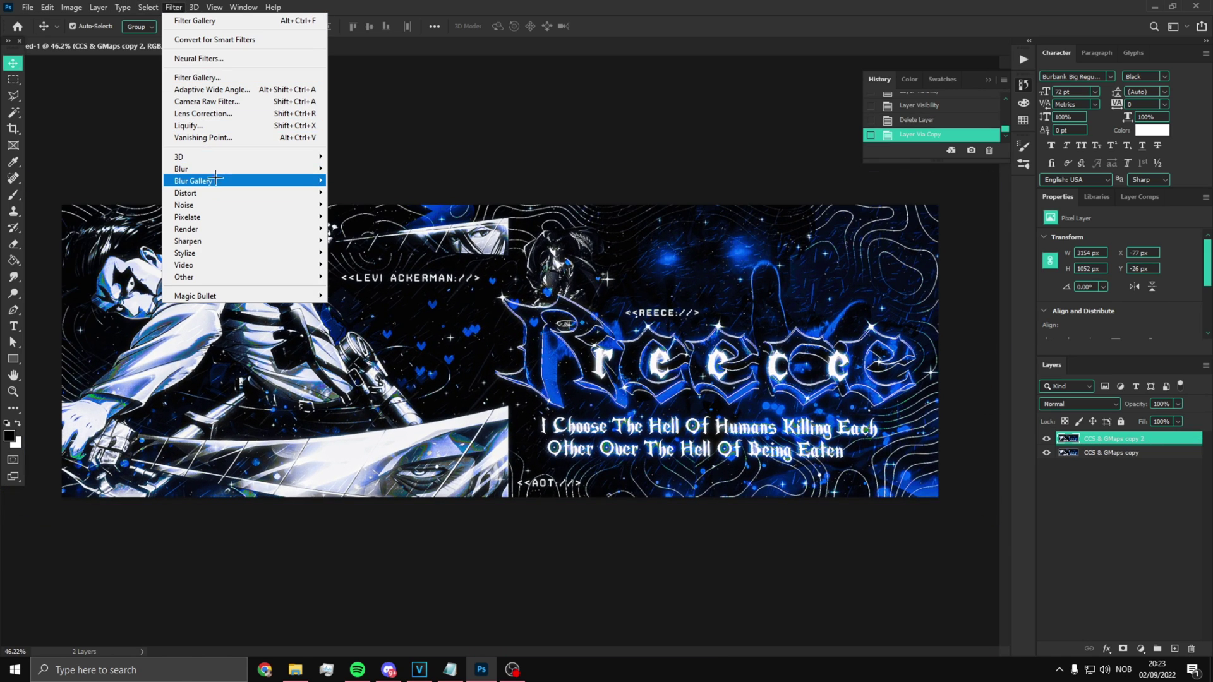
pyautogui.moveTo(214, 169)
pyautogui.click(366, 252)
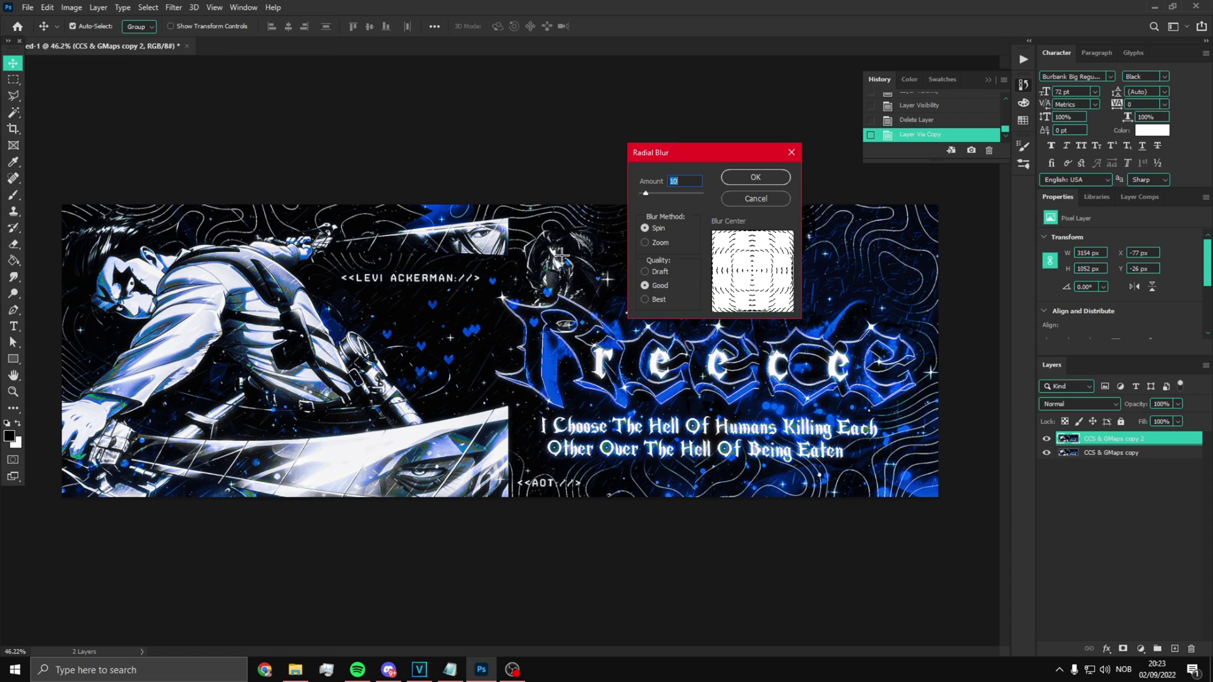
pyautogui.click(659, 247)
pyautogui.click(765, 176)
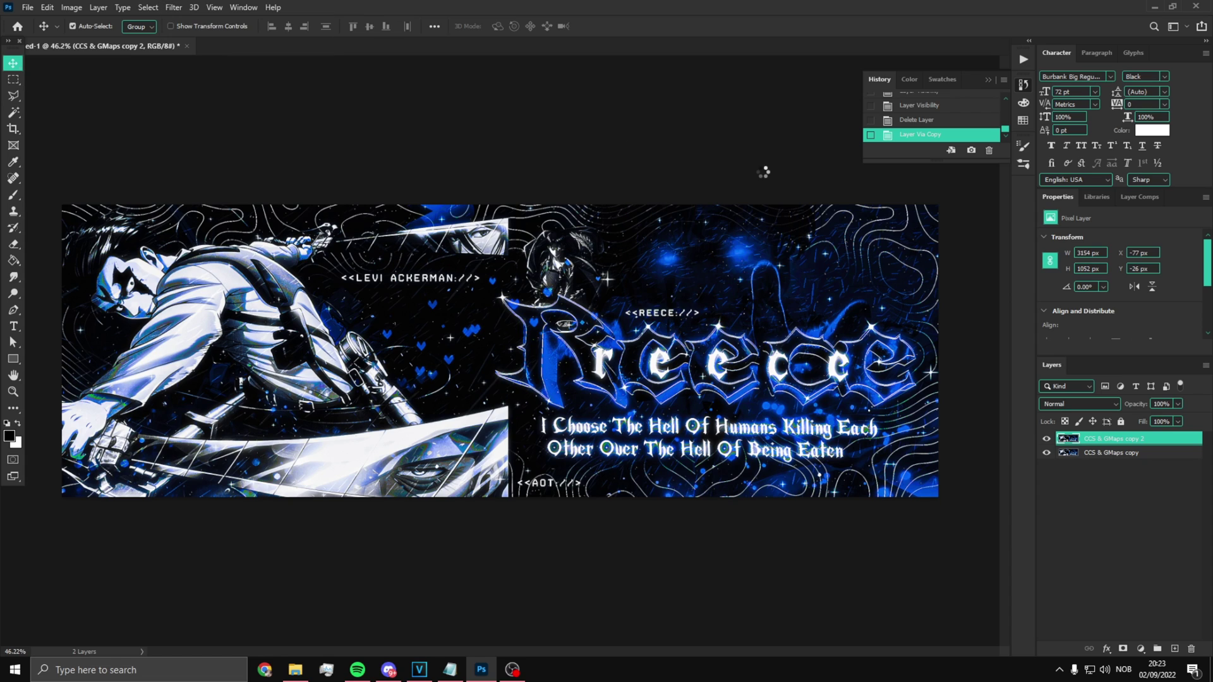
# Step: Erase the blur over the figure and lettering with a large soft Eraser, keeping it only along the header's outer edges
pyautogui.click(14, 244)
pyautogui.moveTo(492, 272); pyautogui.dragTo(522, 272)
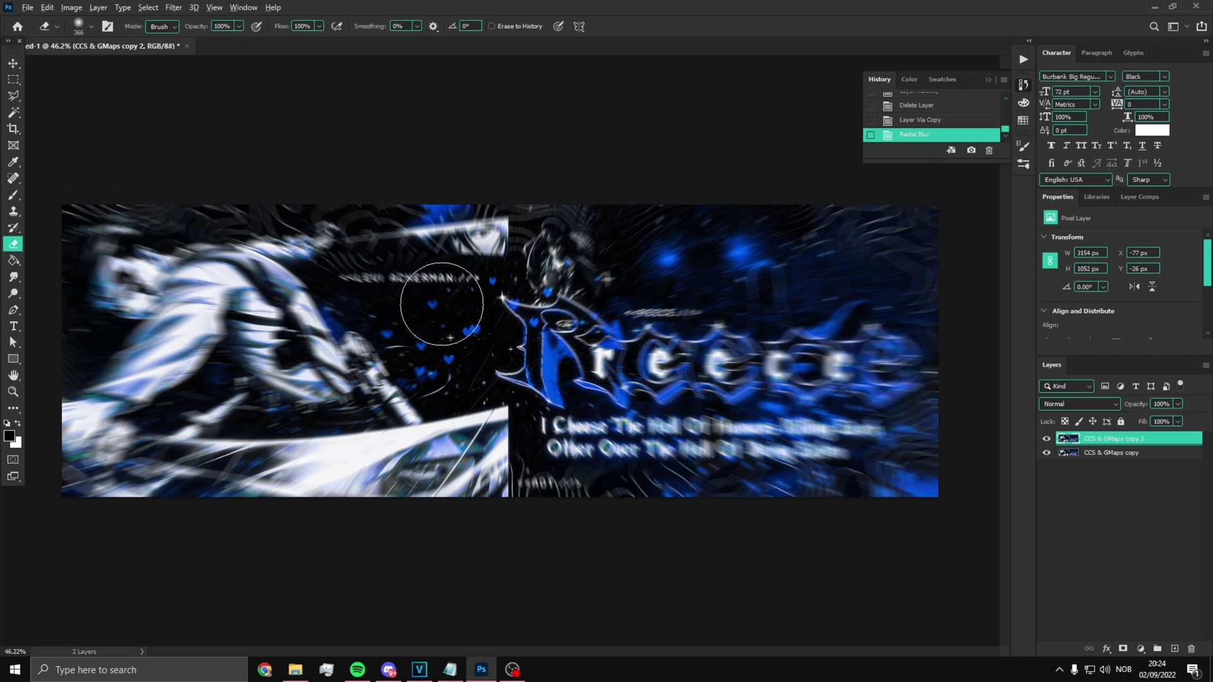
pyautogui.moveTo(400, 305); pyautogui.dragTo(549, 314)
pyautogui.moveTo(590, 301)
pyautogui.mouseDown()
pyautogui.moveTo(590, 431)
pyautogui.moveTo(582, 36)
pyautogui.moveTo(575, 59)
pyautogui.mouseUp()
pyautogui.moveTo(468, 323)
pyautogui.mouseDown()
pyautogui.moveTo(189, 407)
pyautogui.moveTo(177, 433)
pyautogui.moveTo(257, 488)
pyautogui.mouseUp()
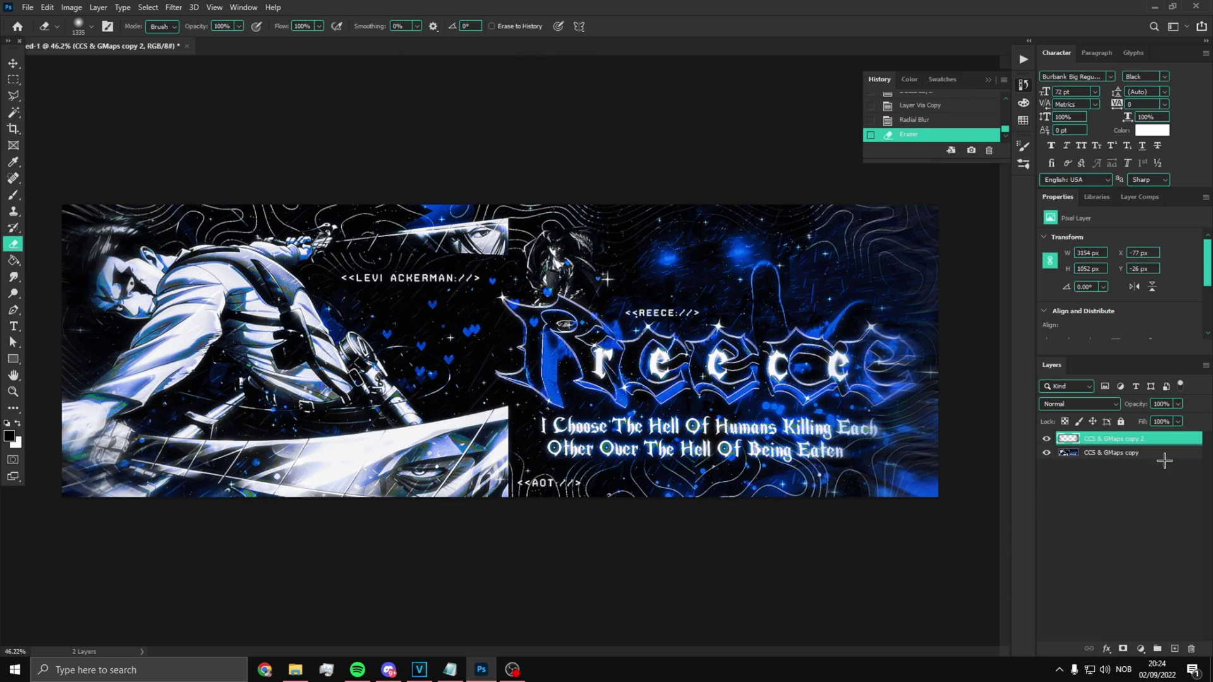
# Step: Compare the header with and without the zoom blur, and merge the blurred layer with the one below
pyautogui.click(1047, 439)
pyautogui.click(1047, 438)
pyautogui.click(1047, 439)
pyautogui.click(1047, 439)
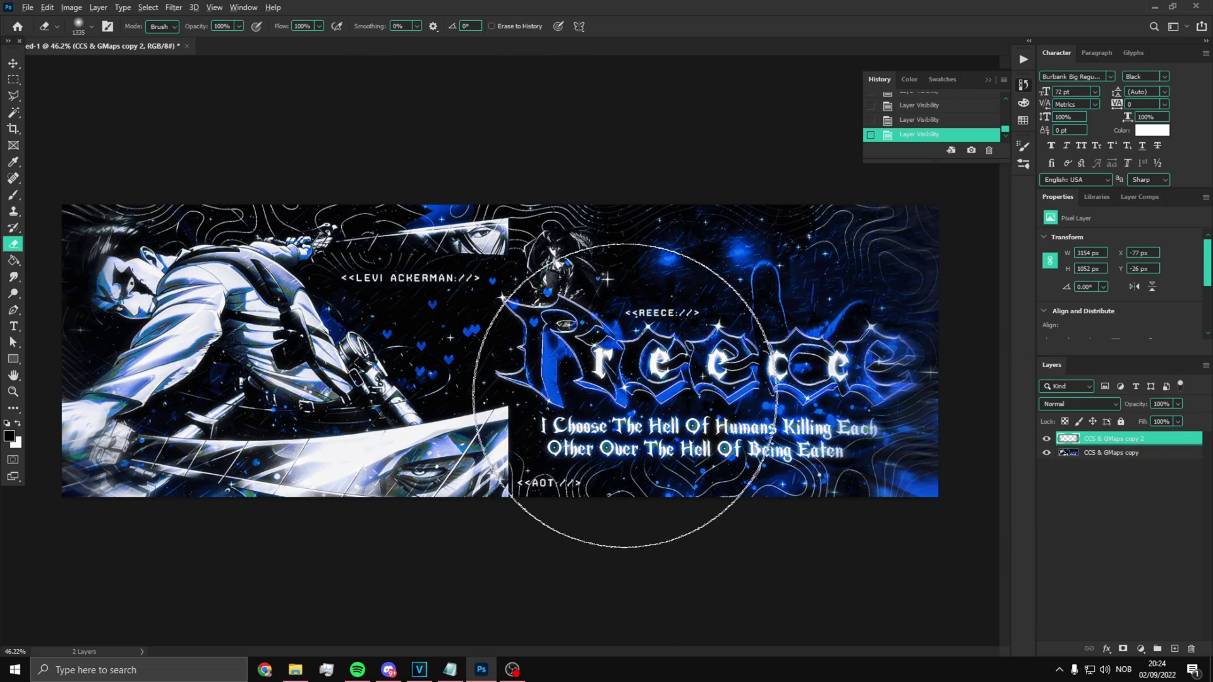
pyautogui.hotkey('ctrl', 'e')
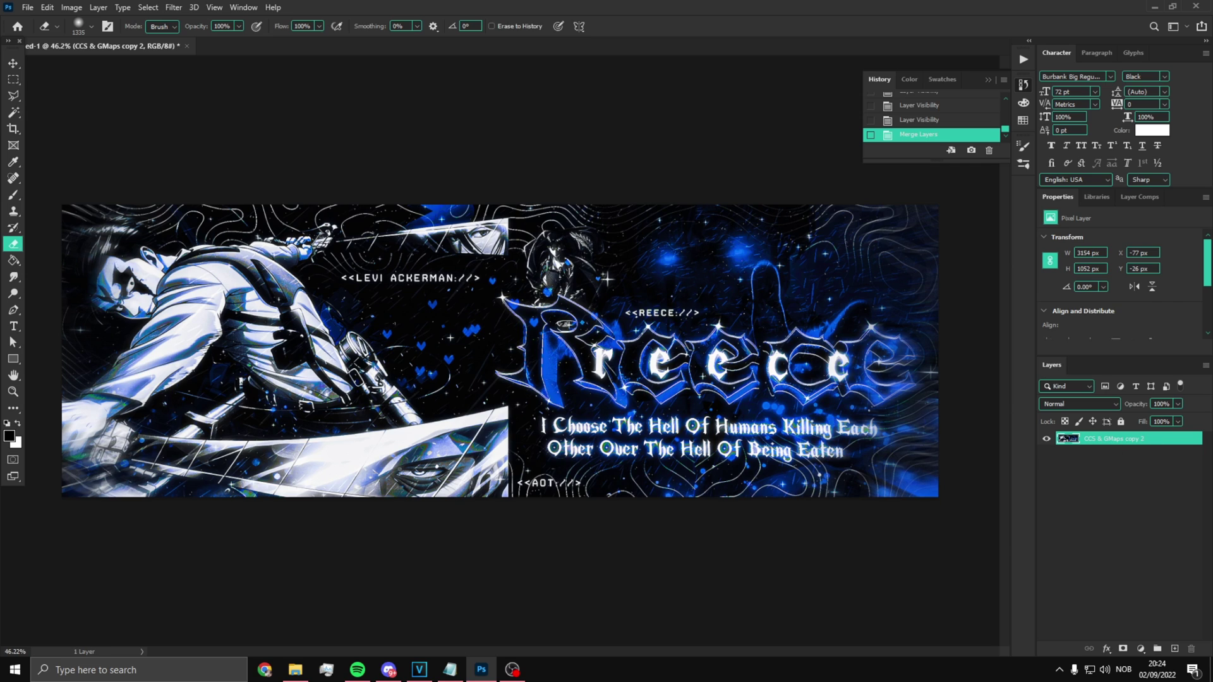
pyautogui.click(512, 670)
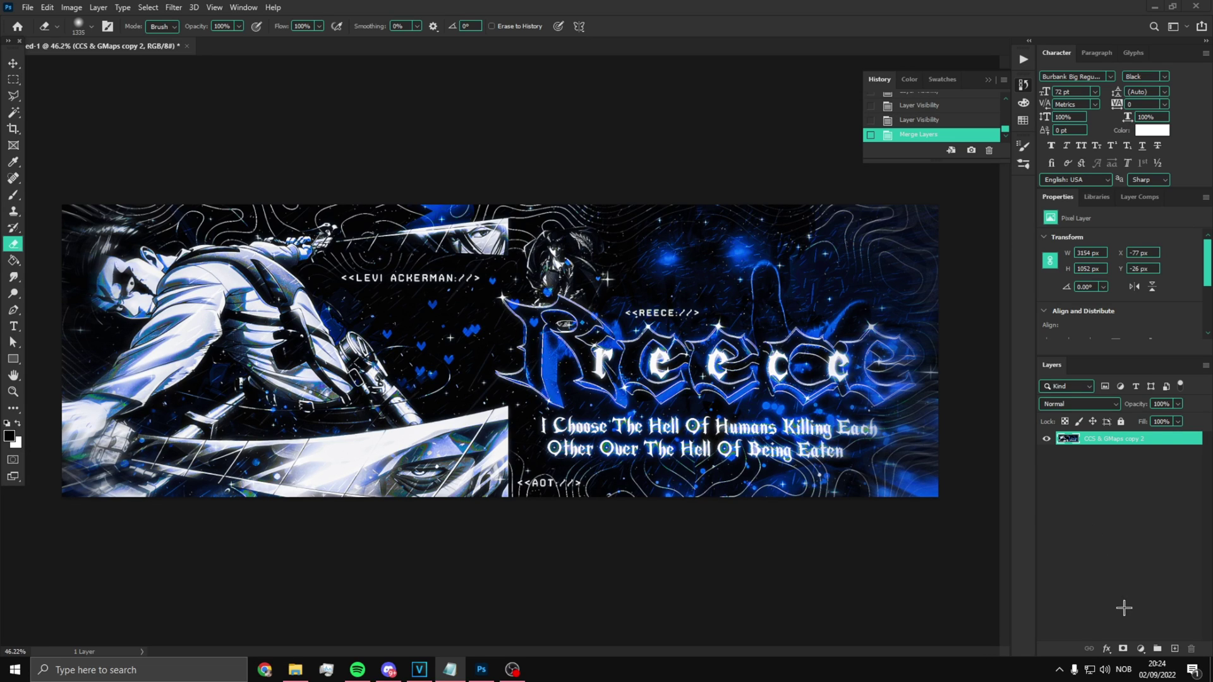
# Step: Add a light blue Solid Color fill layer above the header and invert its layer mask to black
pyautogui.click(1141, 649)
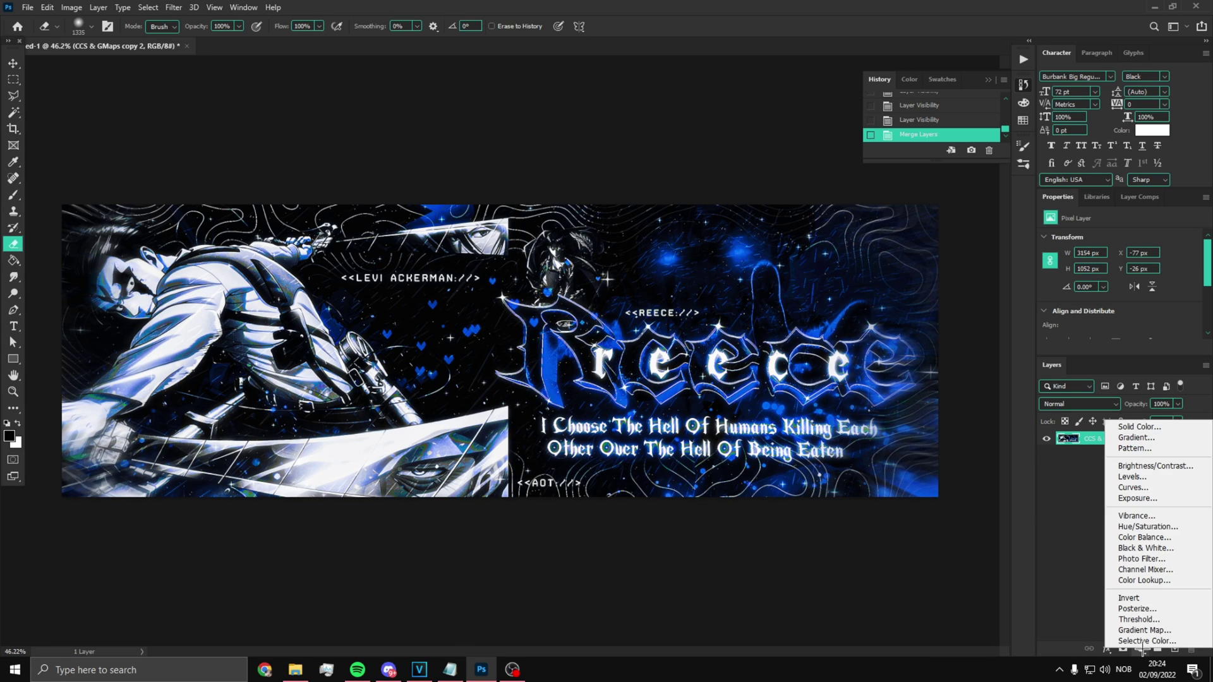
pyautogui.click(1147, 426)
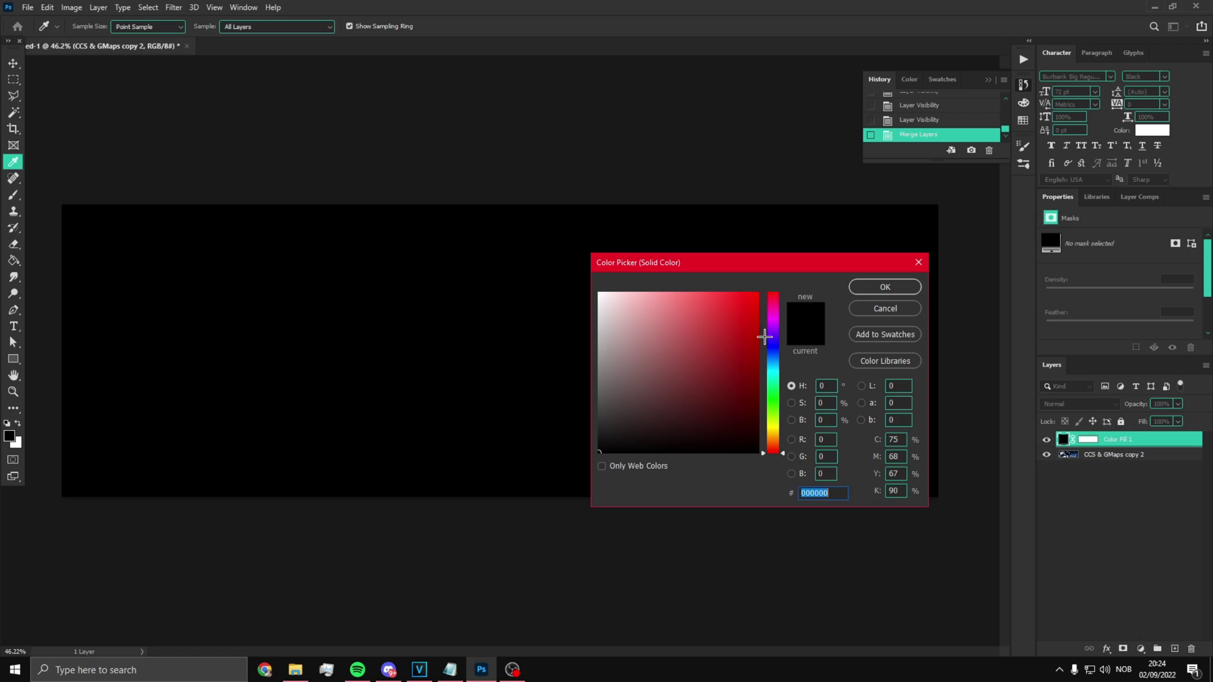
pyautogui.moveTo(778, 374)
pyautogui.mouseDown()
pyautogui.moveTo(750, 284)
pyautogui.moveTo(766, 370)
pyautogui.moveTo(767, 360)
pyautogui.mouseUp()
pyautogui.moveTo(733, 297)
pyautogui.mouseDown()
pyautogui.moveTo(723, 274)
pyautogui.moveTo(764, 274)
pyautogui.moveTo(738, 279)
pyautogui.mouseUp()
pyautogui.click(890, 287)
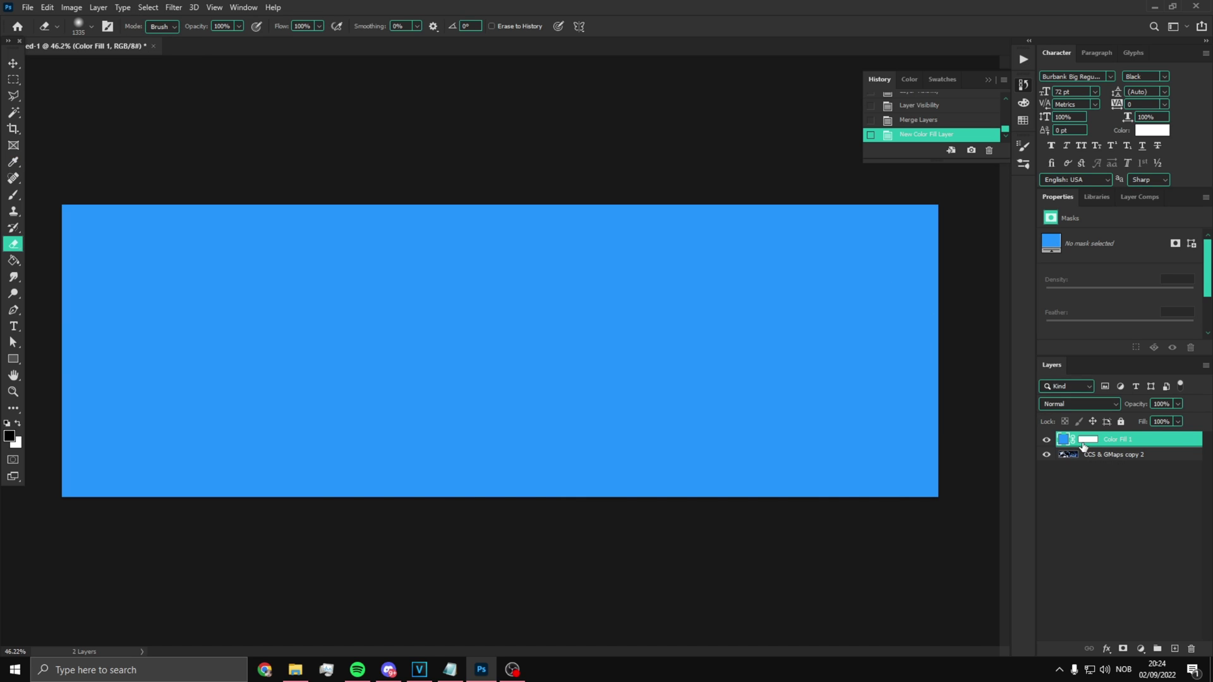
pyautogui.click(1088, 440)
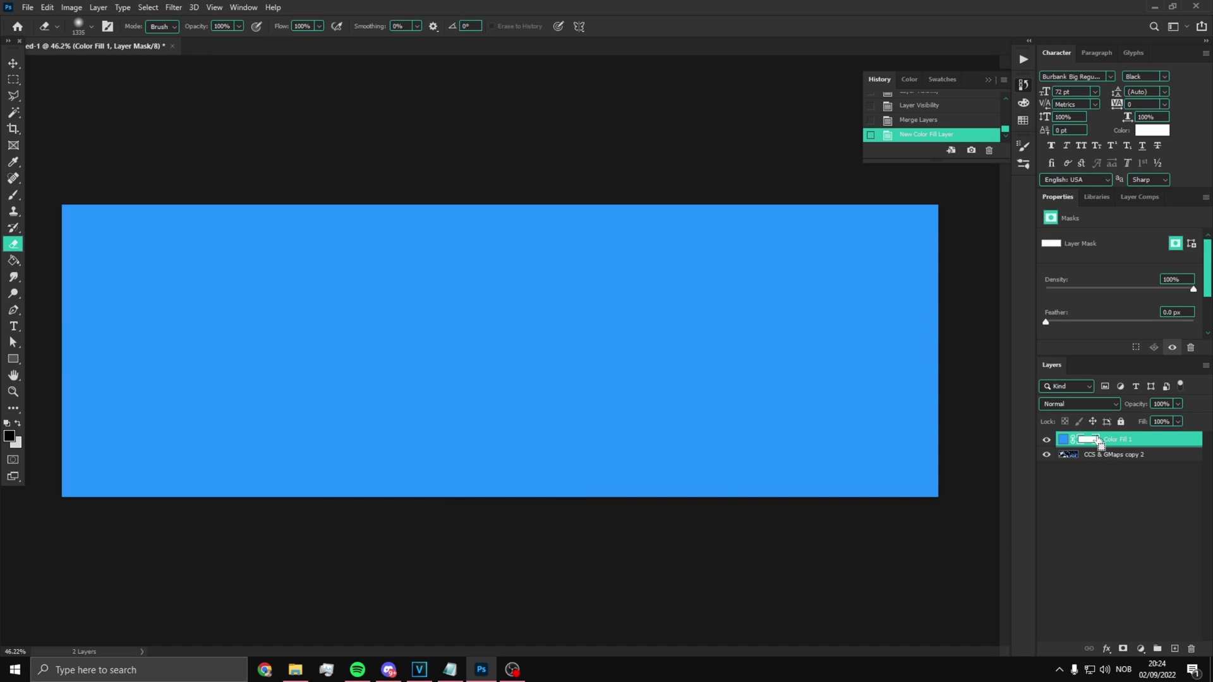
pyautogui.hotkey('ctrl', 'i')
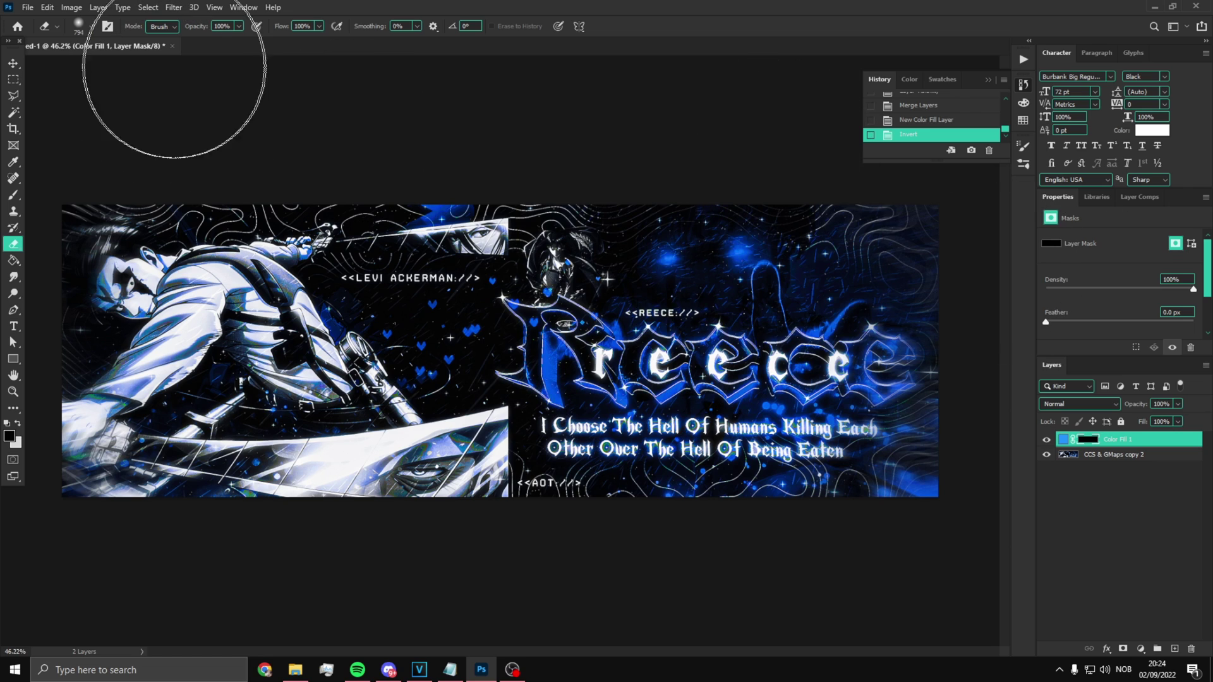
# Step: Set the Eraser flow to 14% and reveal a soft blue glow over the Reece lettering on the fill layer's mask
pyautogui.moveTo(317, 28); pyautogui.dragTo(269, 45)
pyautogui.click(590, 346)
pyautogui.hotkey('ctrl', 'z')
pyautogui.keyDown('alt'); pyautogui.rightClick(558, 345); pyautogui.keyUp('alt')
pyautogui.click(558, 345)
pyautogui.click(796, 357)
pyautogui.click(698, 360)
pyautogui.moveTo(705, 363)
pyautogui.mouseDown()
pyautogui.moveTo(760, 373)
pyautogui.moveTo(674, 369)
pyautogui.moveTo(731, 374)
pyautogui.mouseUp()
pyautogui.click(682, 371)
pyautogui.click(688, 360)
# Step: Reveal small blue glows over the individual hearts below the Levi Ackerman text using a smaller soft Eraser
pyautogui.scroll(3, 232, 336)
pyautogui.scroll(4, 126, 275)
pyautogui.moveTo(136, 271); pyautogui.dragTo(70, 270)
pyautogui.scroll(5, 866, 335)
pyautogui.scroll(1, 755, 311)
pyautogui.moveTo(762, 333); pyautogui.dragTo(599, 338)
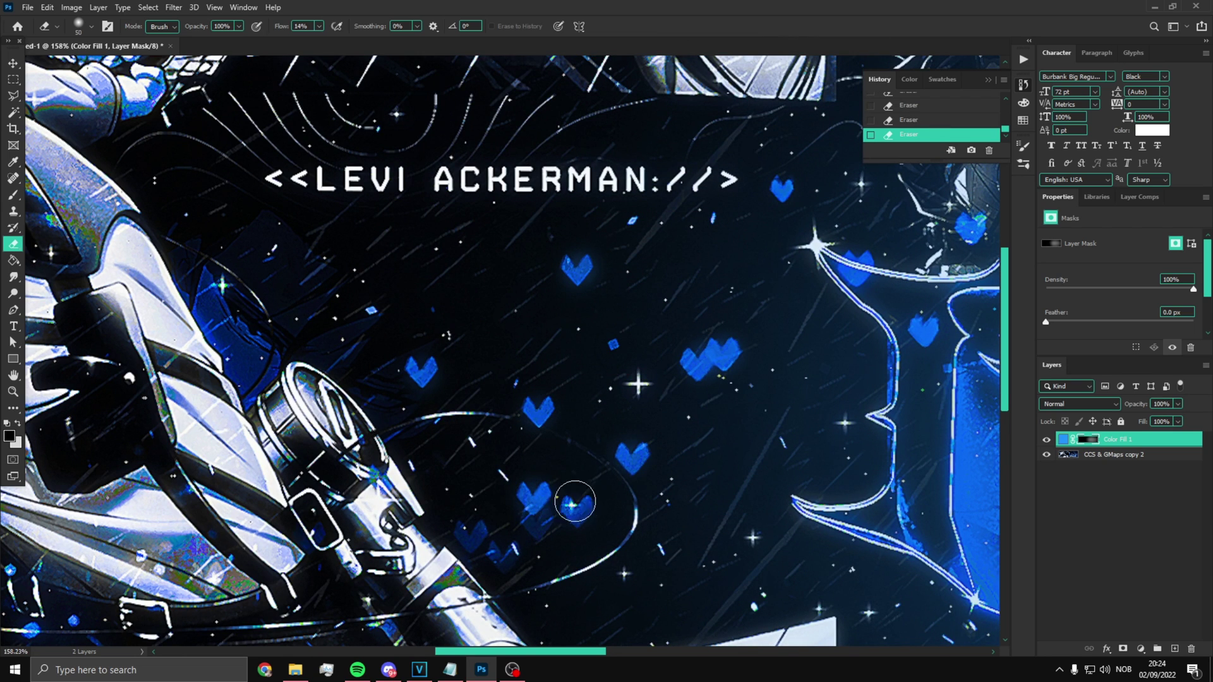
pyautogui.moveTo(517, 529); pyautogui.dragTo(558, 522)
pyautogui.click(558, 509)
pyautogui.click(493, 546)
pyautogui.click(531, 414)
pyautogui.click(423, 386)
pyautogui.click(639, 453)
pyautogui.click(698, 386)
pyautogui.click(592, 299)
pyautogui.moveTo(705, 336); pyautogui.dragTo(745, 349)
pyautogui.click(724, 360)
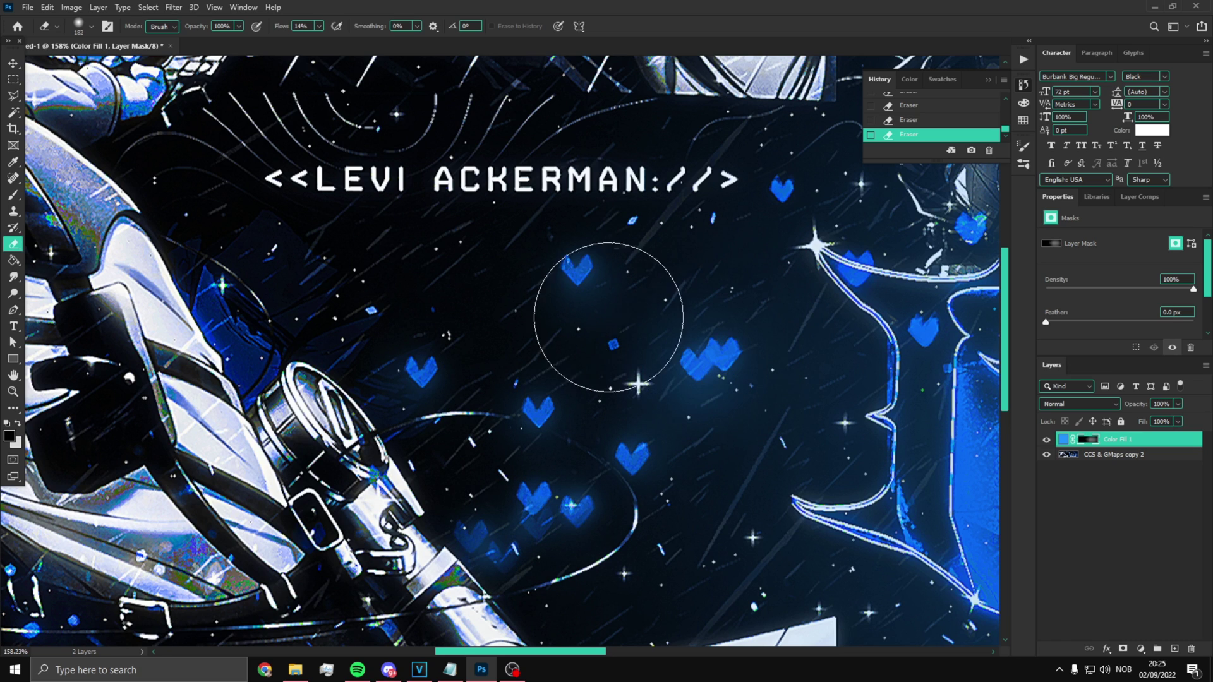
# Step: Spread a wider blue glow across the whole heart cluster with progressively larger soft Eraser dabs
pyautogui.click(623, 322)
pyautogui.click(517, 405)
pyautogui.click(608, 455)
pyautogui.click(523, 544)
pyautogui.moveTo(589, 475); pyautogui.dragTo(645, 475)
pyautogui.click(529, 506)
pyautogui.click(715, 406)
pyautogui.click(568, 411)
pyautogui.click(583, 304)
pyautogui.moveTo(573, 432); pyautogui.dragTo(722, 427)
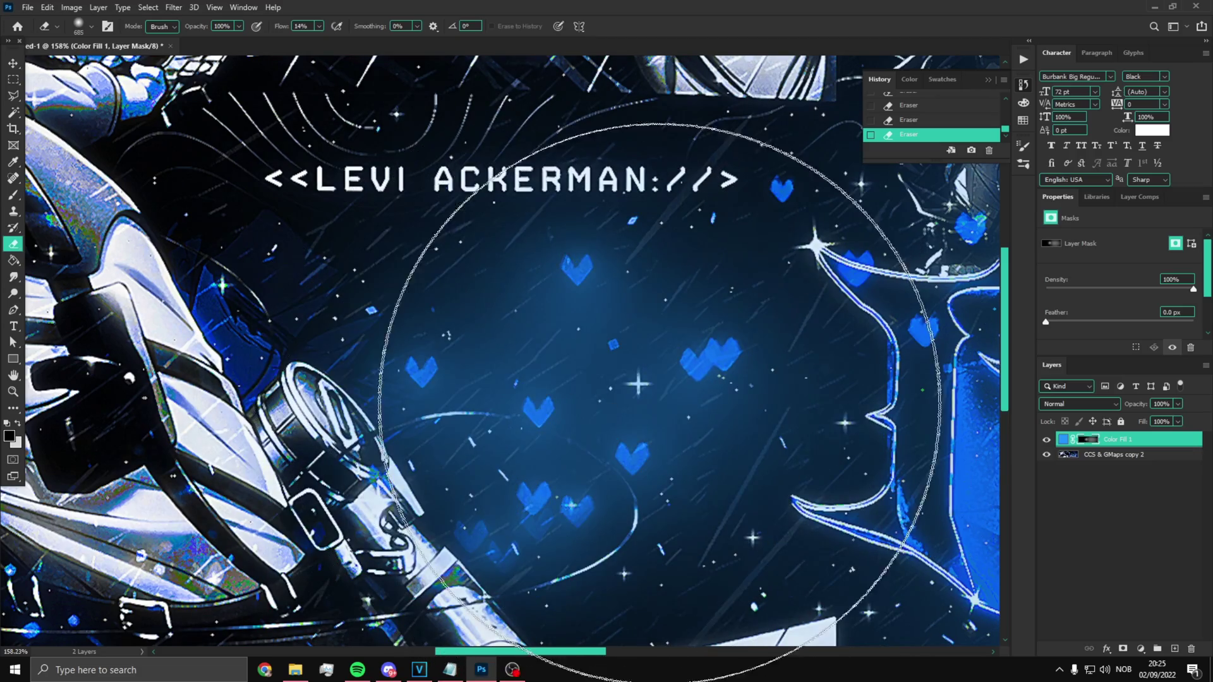
# Step: Undo the last glow stroke and add one more large soft Eraser dab on the fill layer's mask
pyautogui.scroll(-5, 678, 395)
pyautogui.hotkey('ctrl', 'z')
pyautogui.scroll(2, 703, 374)
pyautogui.scroll(-3, 717, 373)
pyautogui.scroll(2, 718, 373)
pyautogui.click(346, 356)
pyautogui.scroll(-3, 471, 339)
pyautogui.scroll(2, 297, 354)
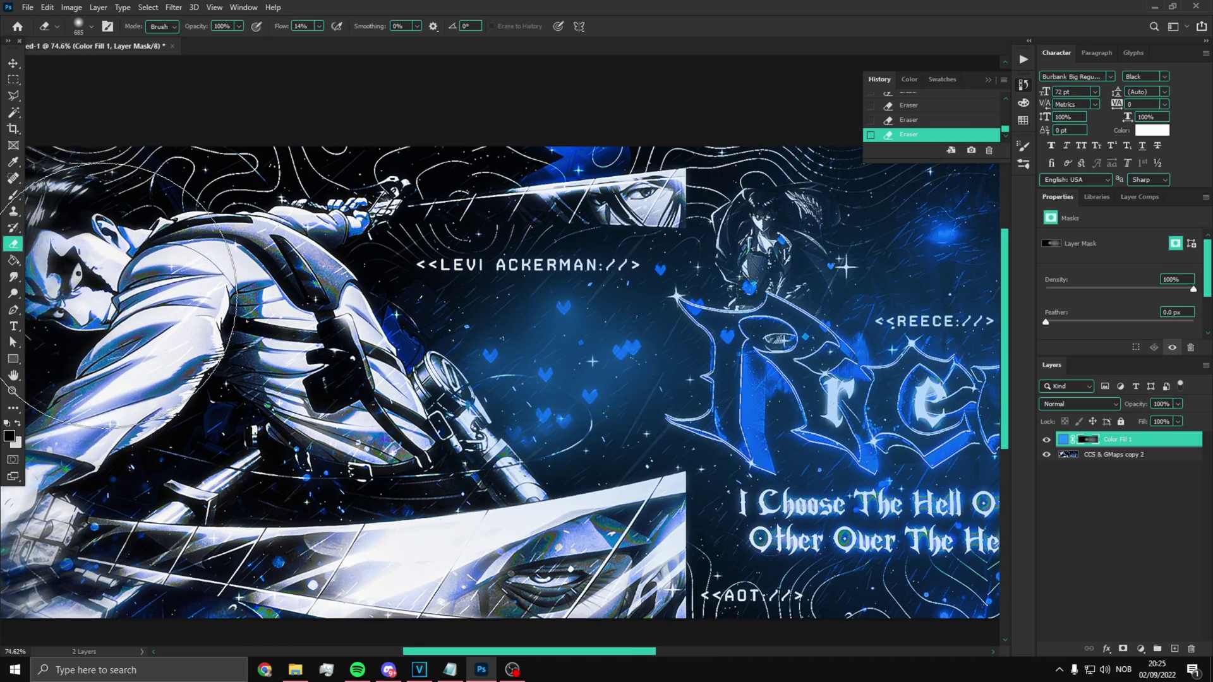
# Step: Compare the whole header with and without the Color Fill 1 glow layer
pyautogui.scroll(-3, 468, 338)
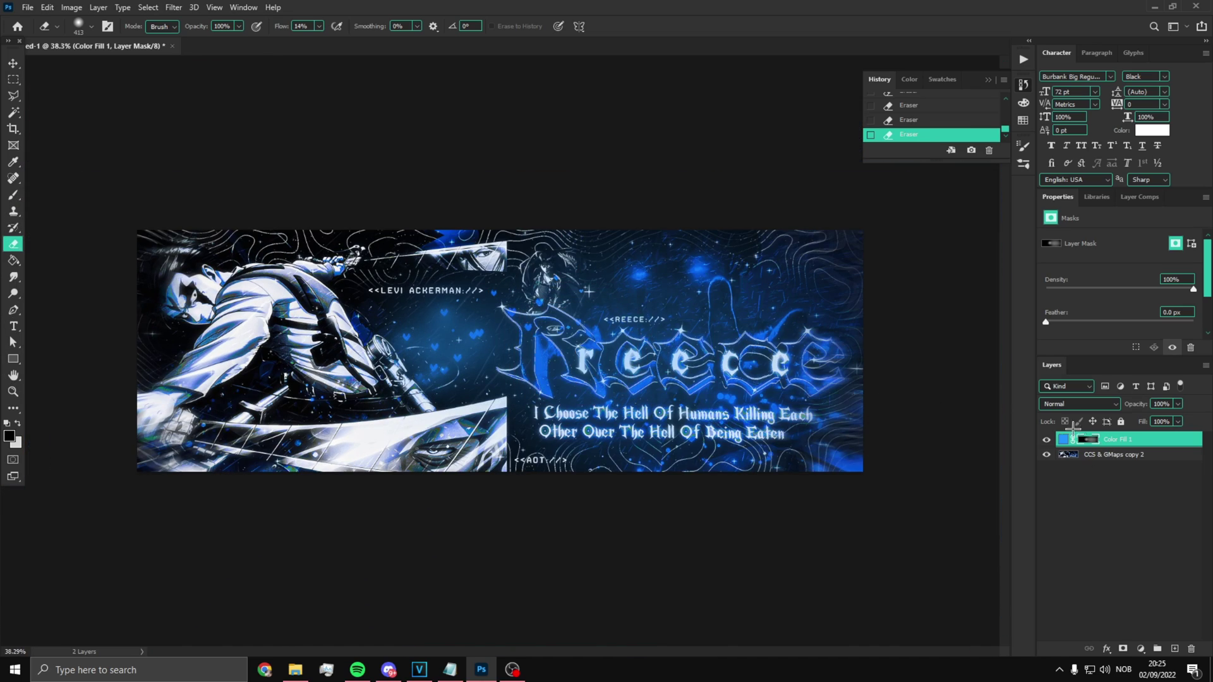
pyautogui.click(1047, 439)
pyautogui.click(1047, 439)
pyautogui.click(1046, 439)
pyautogui.click(1047, 439)
pyautogui.click(1046, 439)
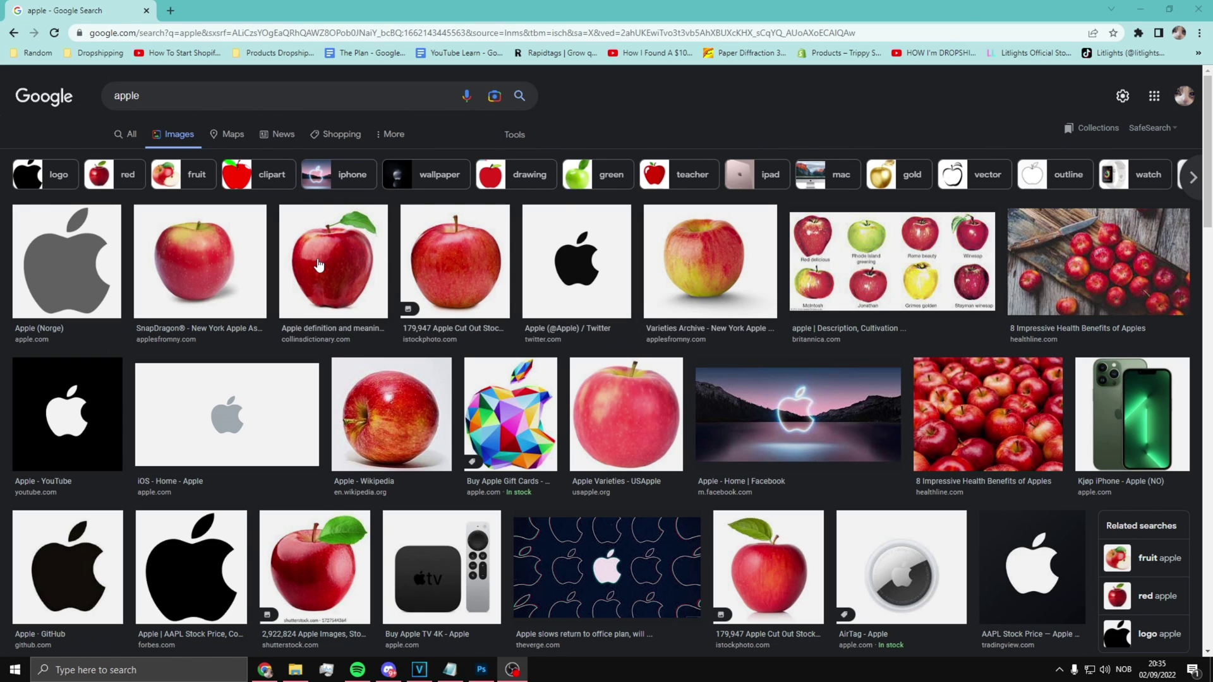
# Step: Preview the leafed red apple and SnapDragon apple results in Google Images, and close the preview
pyautogui.click(319, 265)
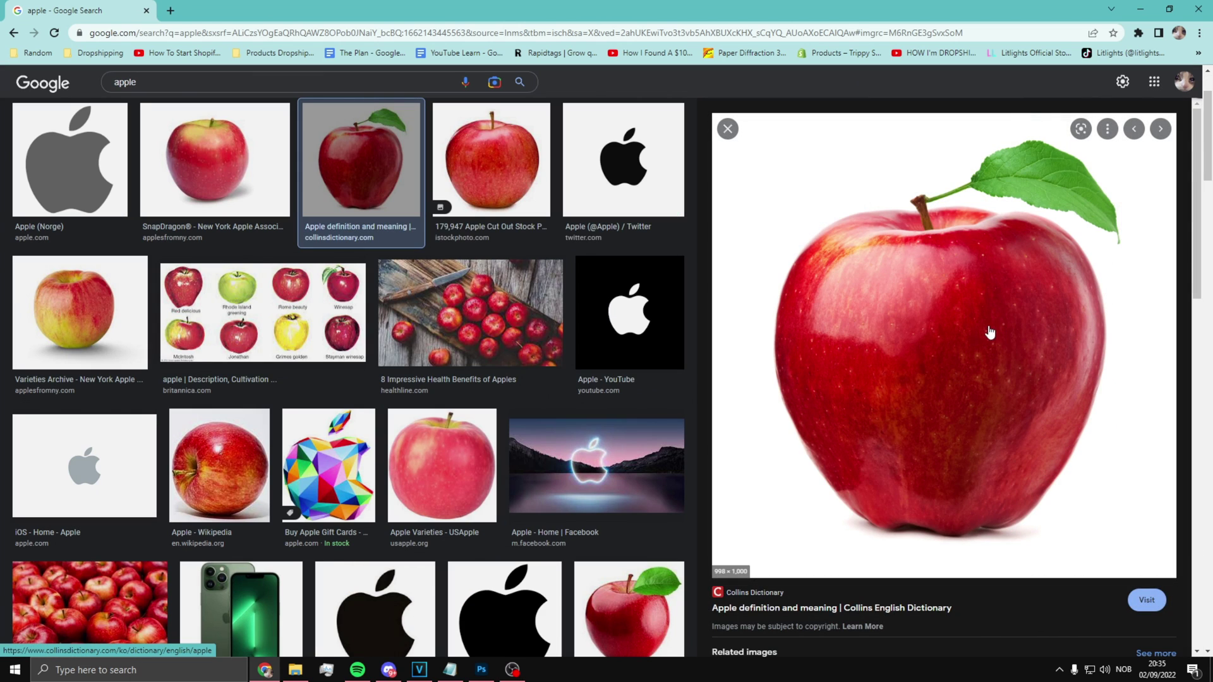
pyautogui.click(237, 189)
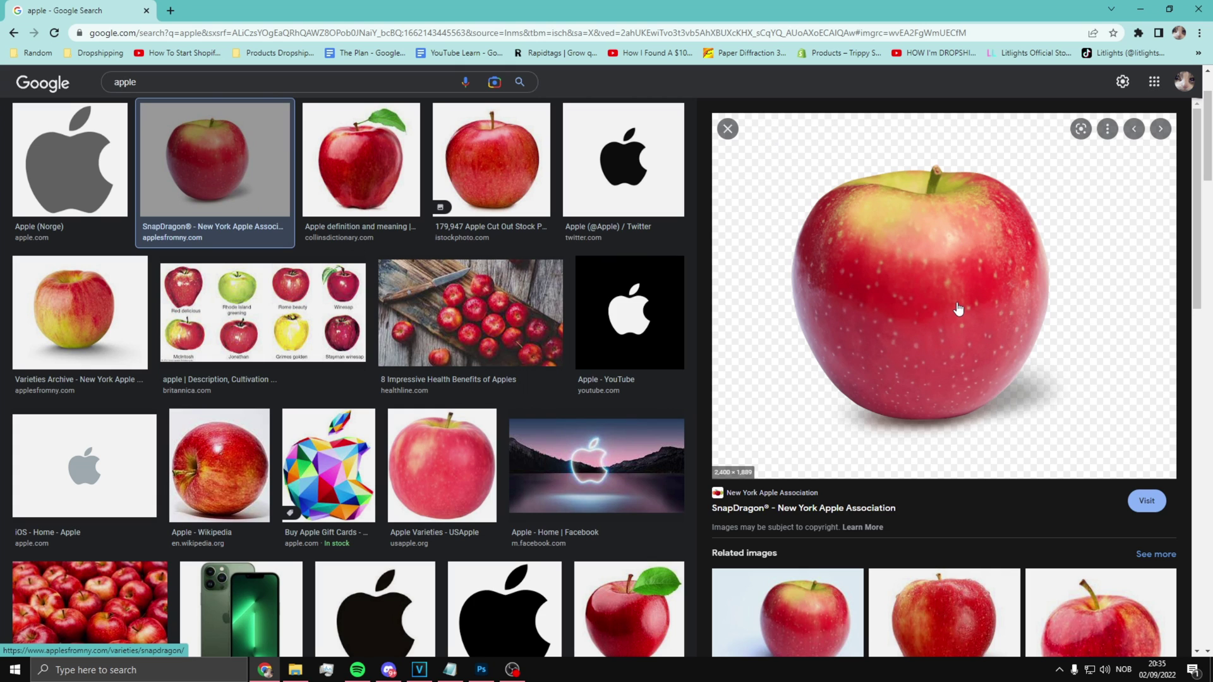
pyautogui.click(728, 129)
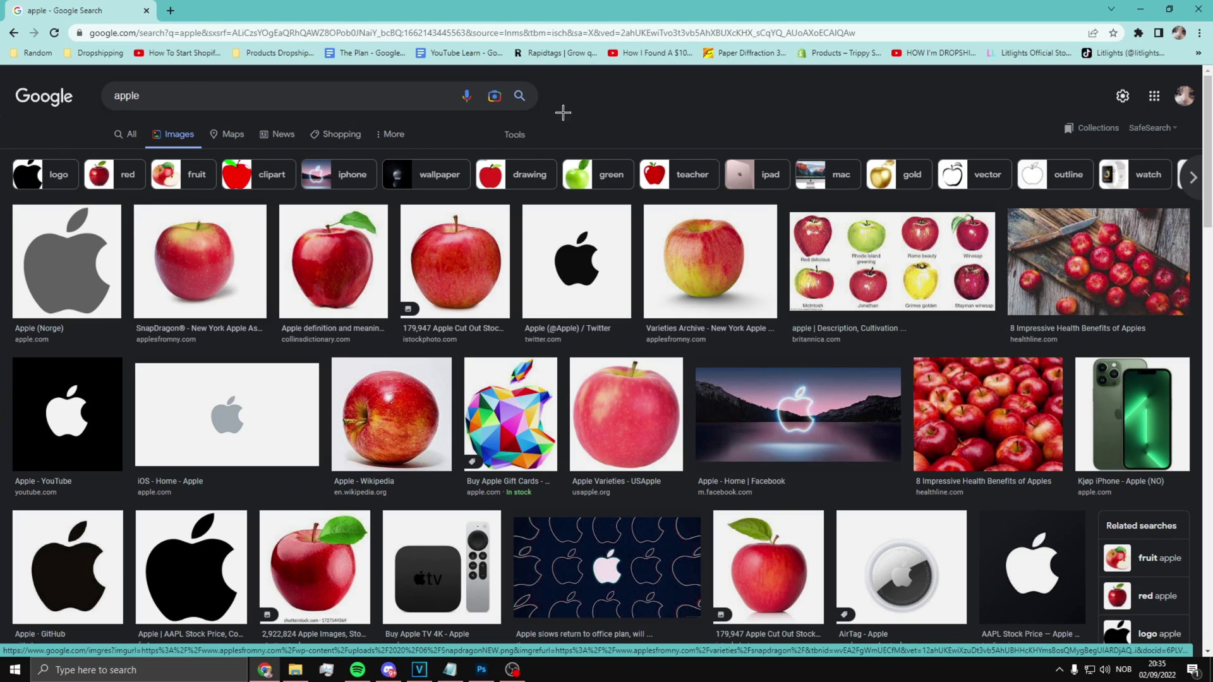
# Step: Filter the apple image results to Large size
pyautogui.click(515, 134)
pyautogui.click(112, 158)
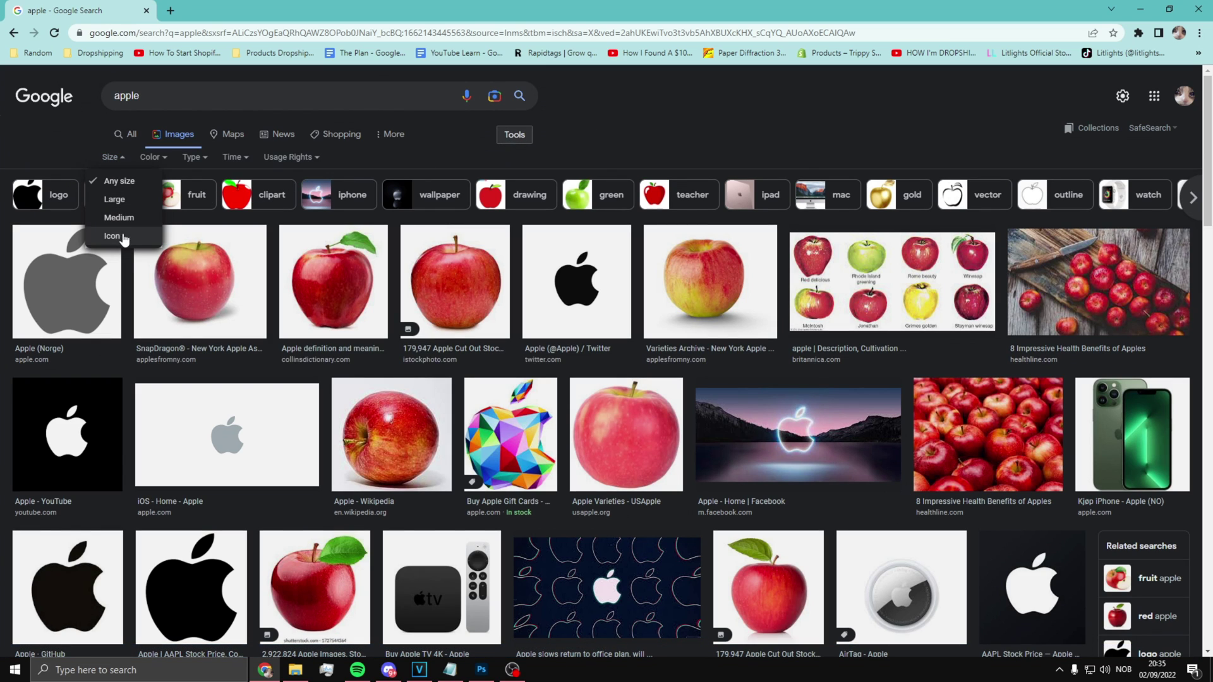
pyautogui.click(117, 199)
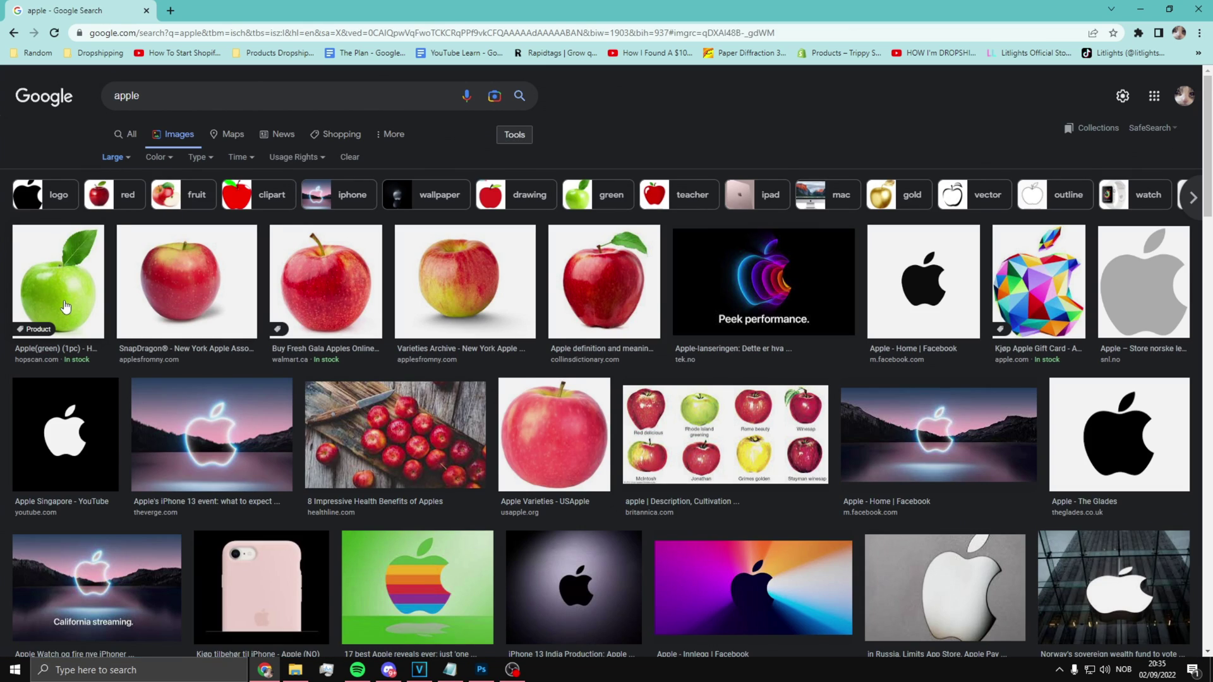
# Step: Preview the green apple, SnapDragon apple and Gala apple among the large image results
pyautogui.click(72, 311)
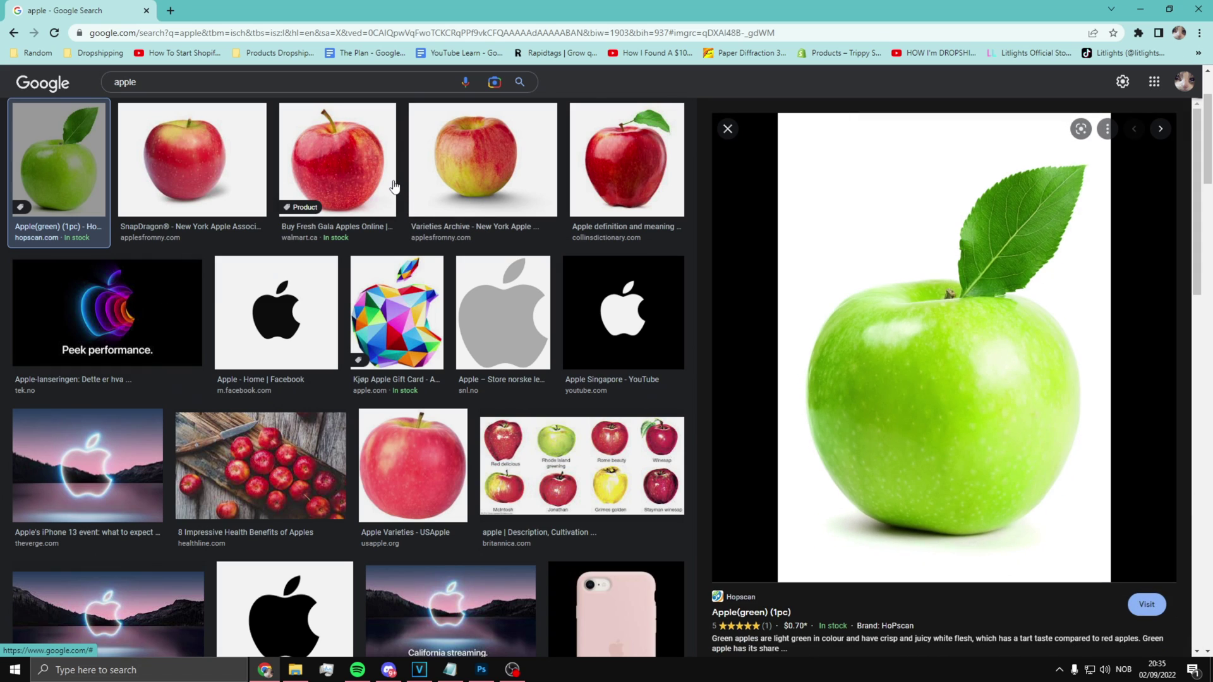
pyautogui.click(221, 169)
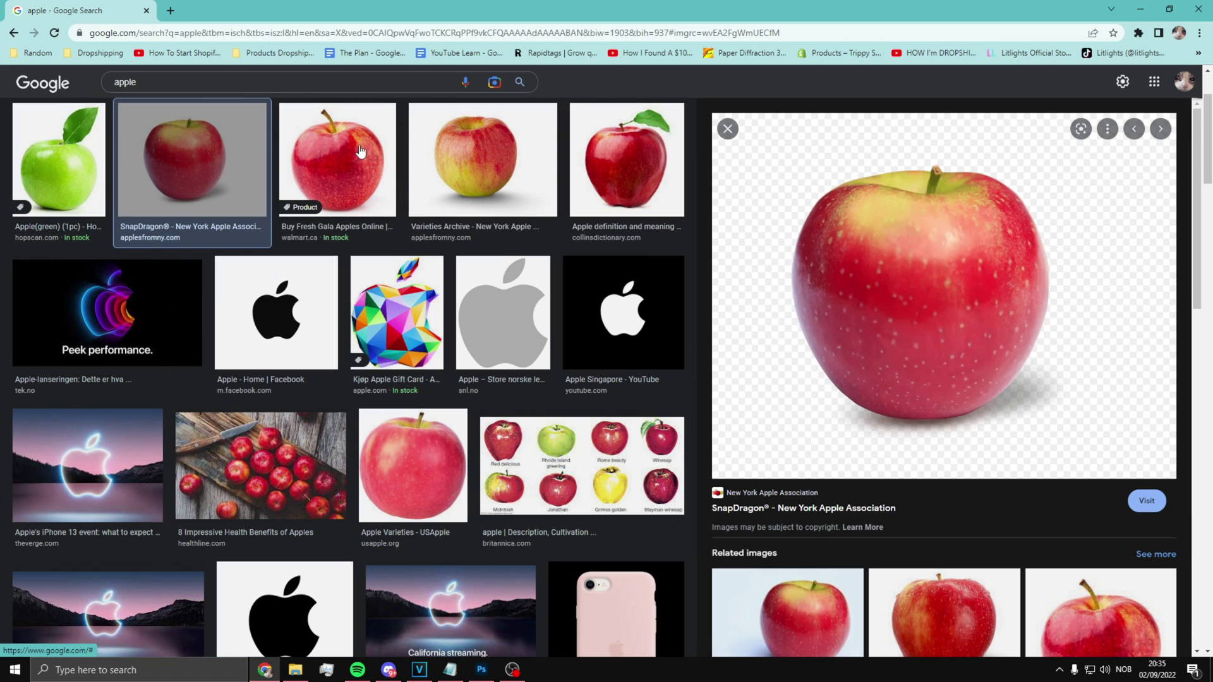
pyautogui.click(347, 156)
# Step: Filter the large apple images to transparent backgrounds and preview the SnapDragon and Varieties Archive apples
pyautogui.scroll(2, 310, 256)
pyautogui.click(157, 158)
pyautogui.click(158, 161)
pyautogui.click(158, 158)
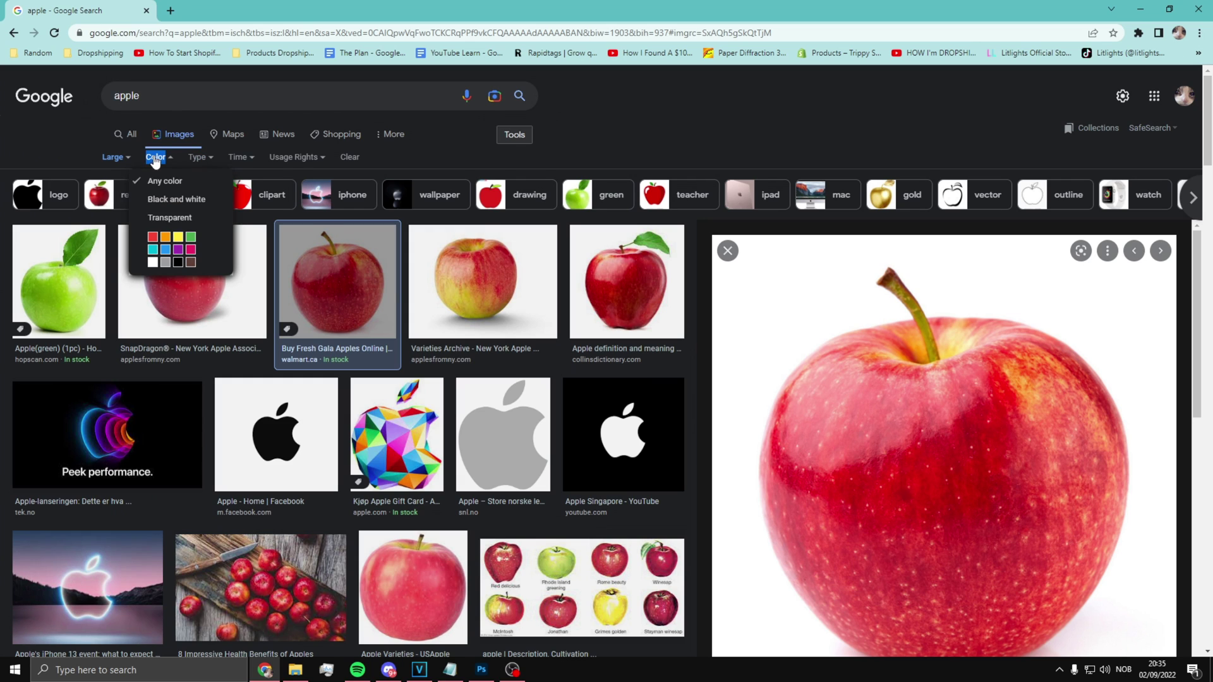
pyautogui.click(168, 217)
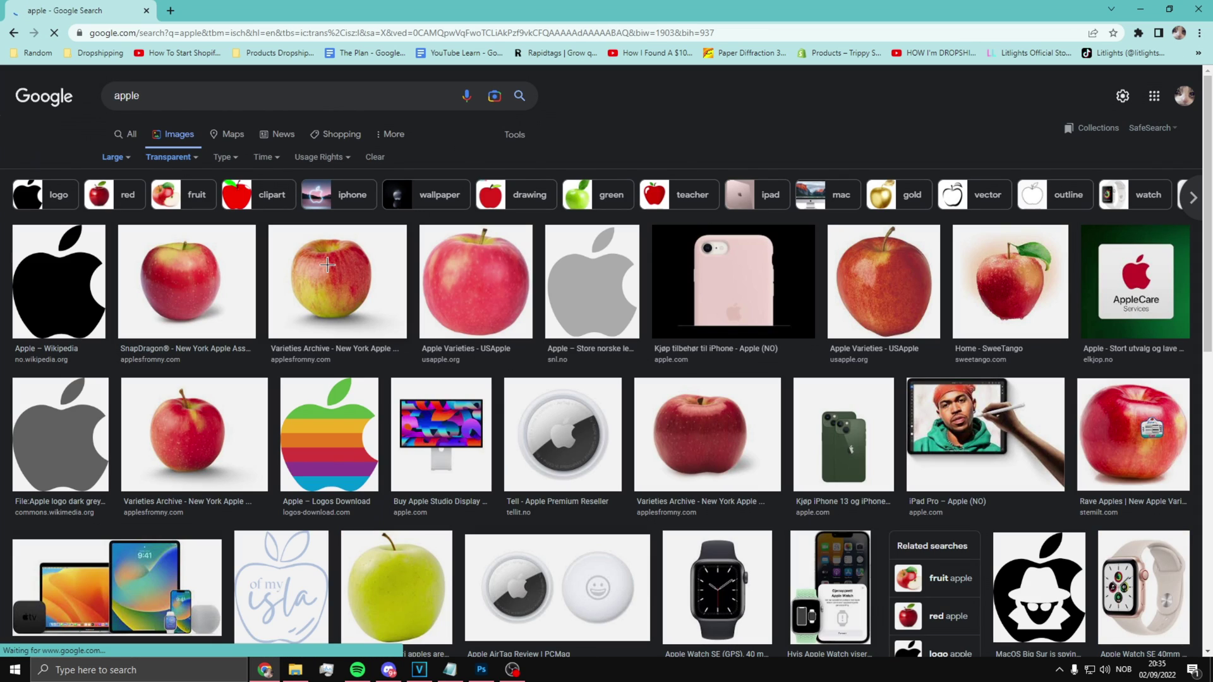
pyautogui.click(193, 288)
pyautogui.press('Right')
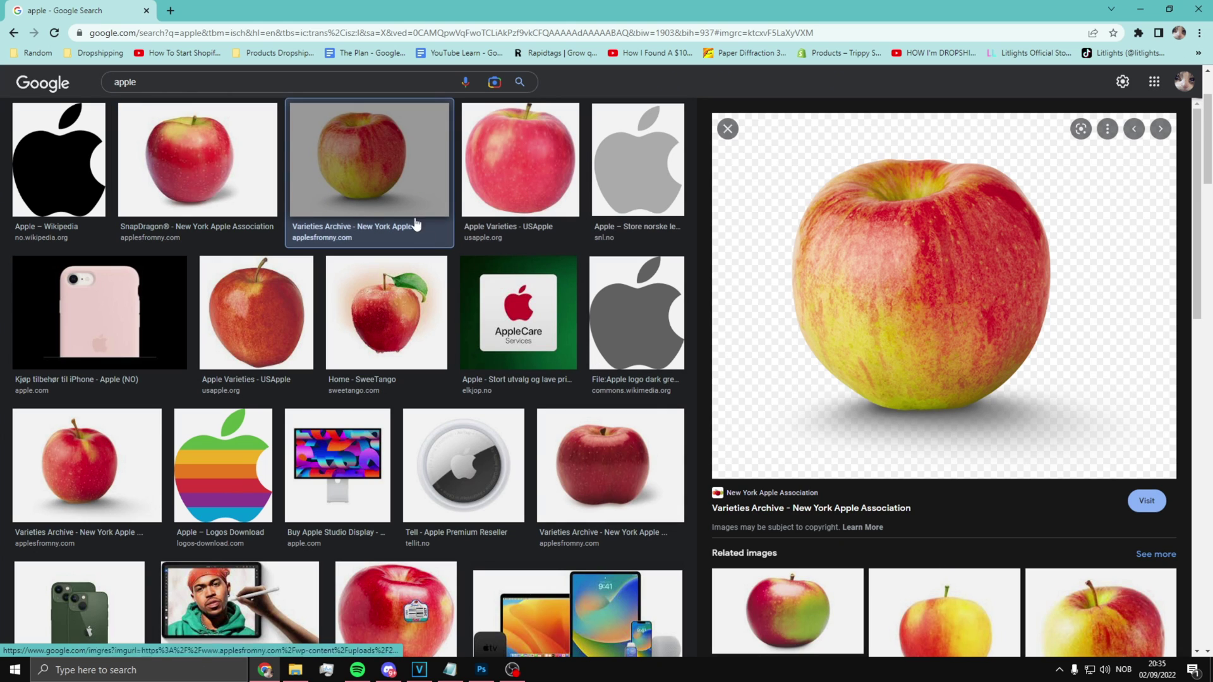
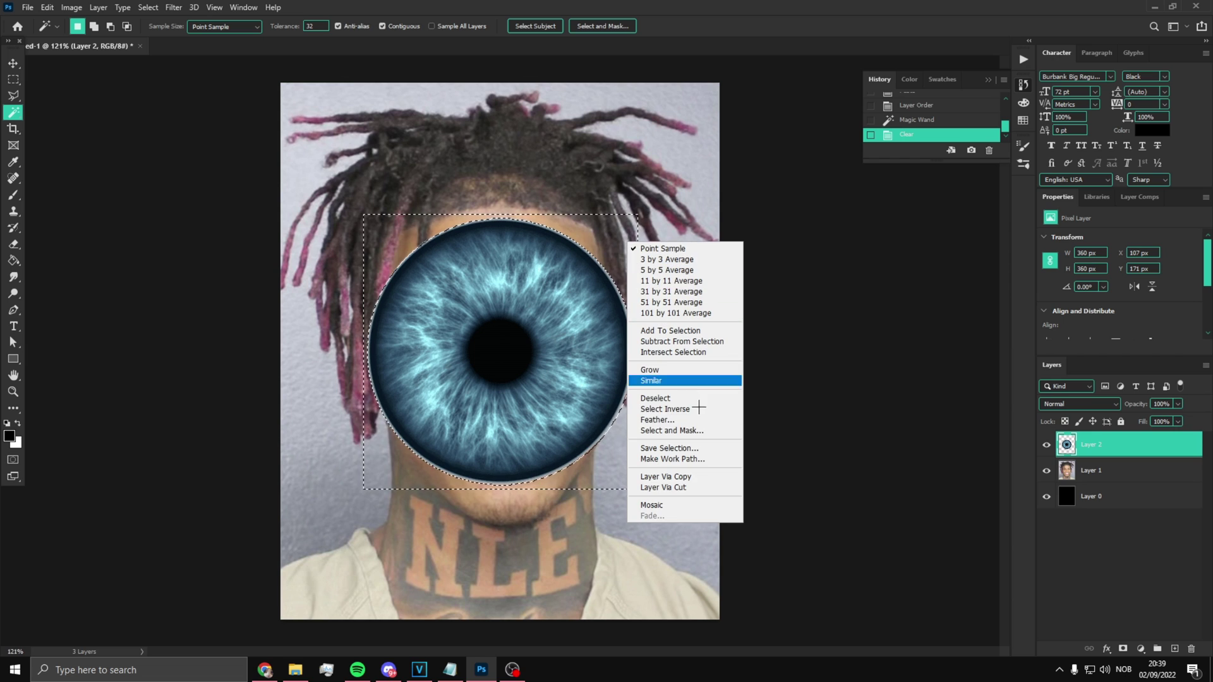
# Step: Deselect the iris cutout on Layer 2, scale it down to about 40 px and move it onto the subject's left eye
pyautogui.click(688, 403)
pyautogui.click(12, 64)
pyautogui.hotkey('ctrl', 't')
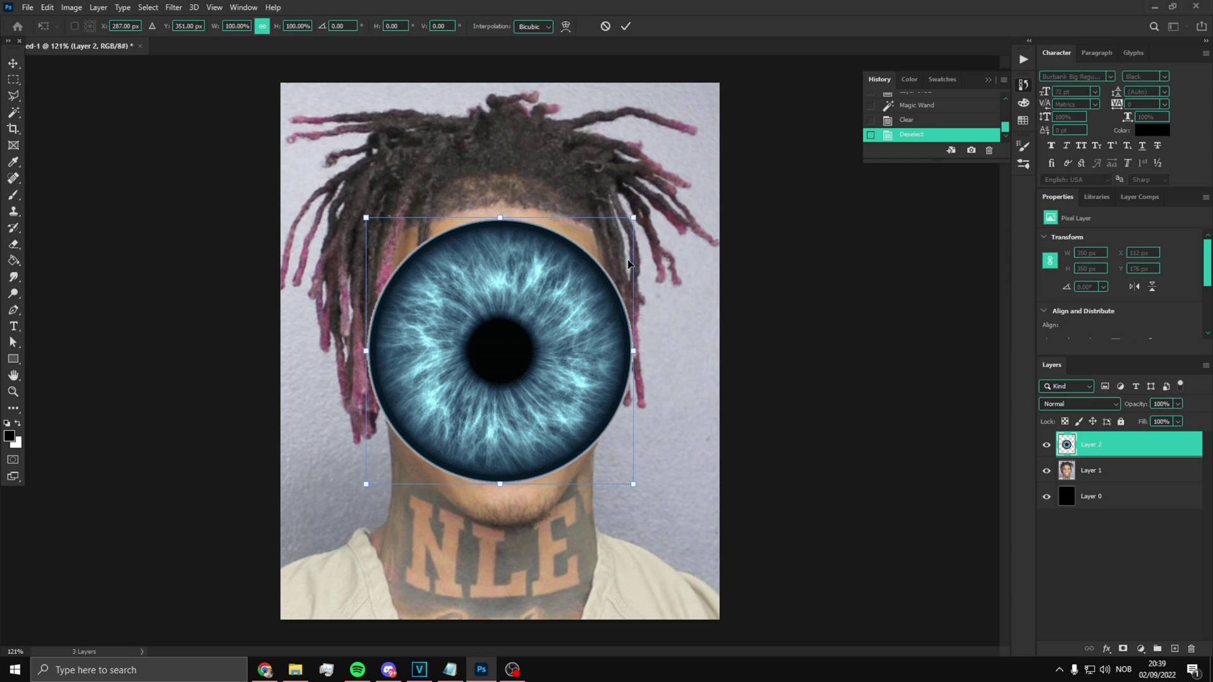
pyautogui.moveTo(500, 218); pyautogui.dragTo(509, 410)
pyautogui.moveTo(520, 434); pyautogui.dragTo(610, 261)
pyautogui.scroll(5, 610, 261)
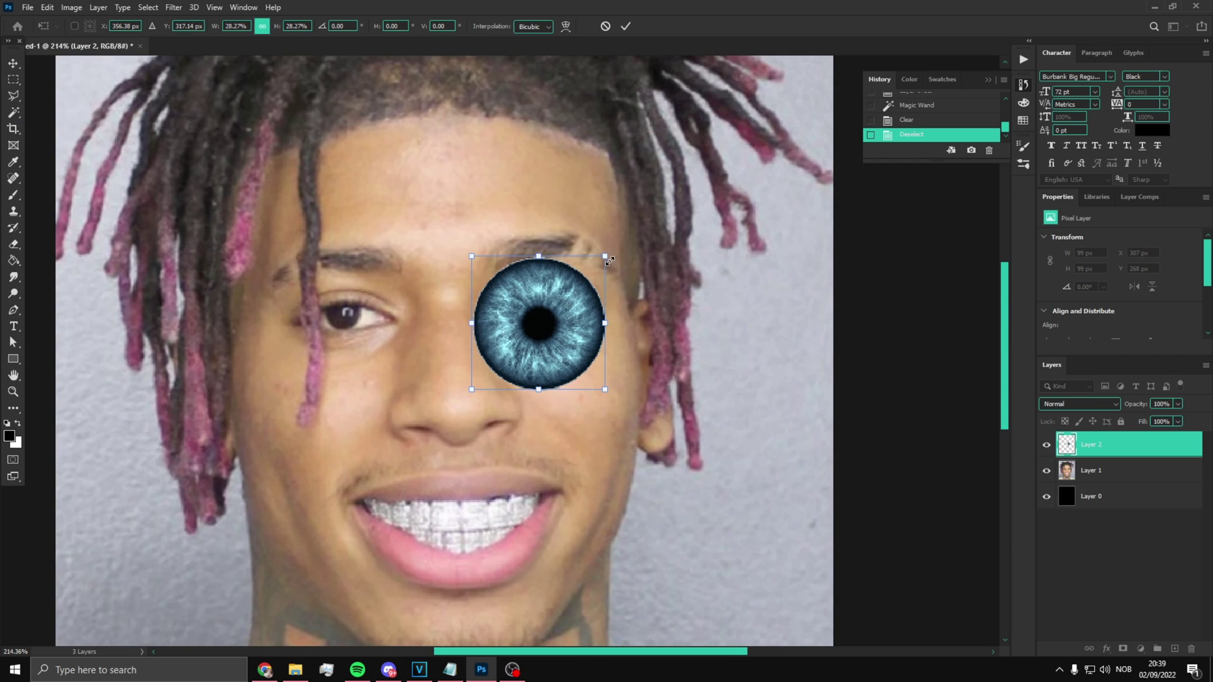
pyautogui.press('Return')
# Step: Transform the iris again to about 26 px wide and centre it over the natural iris of the subject's left eye
pyautogui.scroll(6, 547, 310)
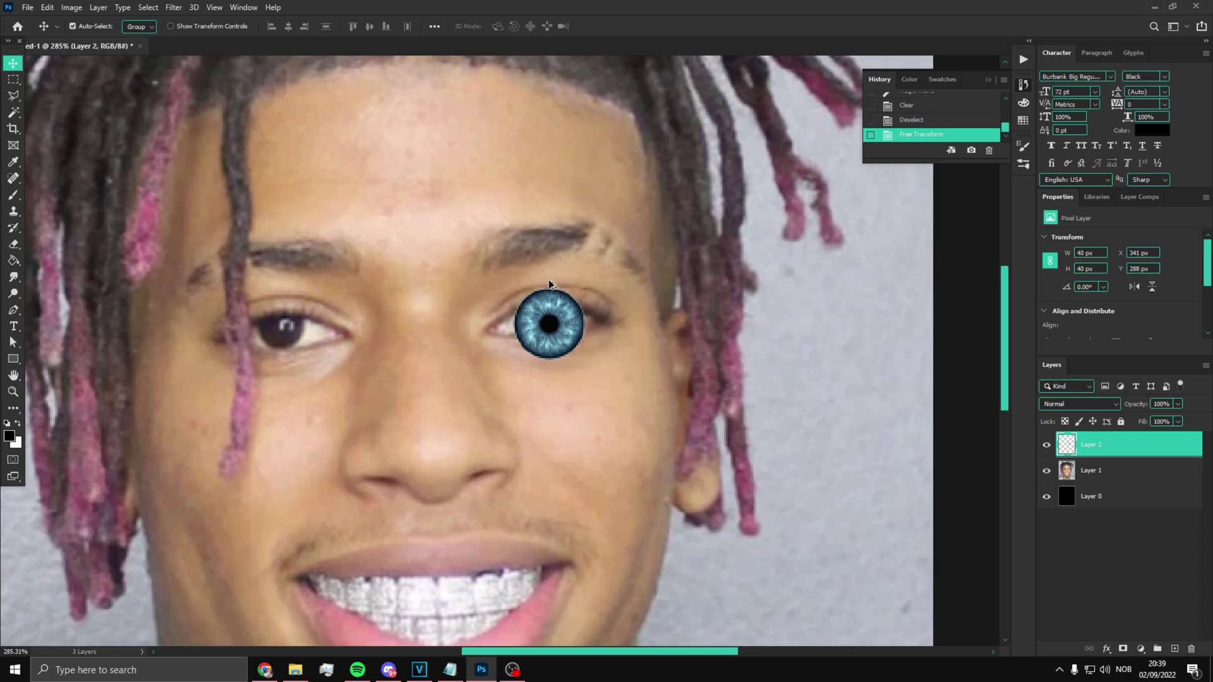
pyautogui.hotkey('ctrl', 't')
pyautogui.moveTo(612, 254); pyautogui.dragTo(520, 343)
pyautogui.moveTo(451, 403); pyautogui.dragTo(491, 351)
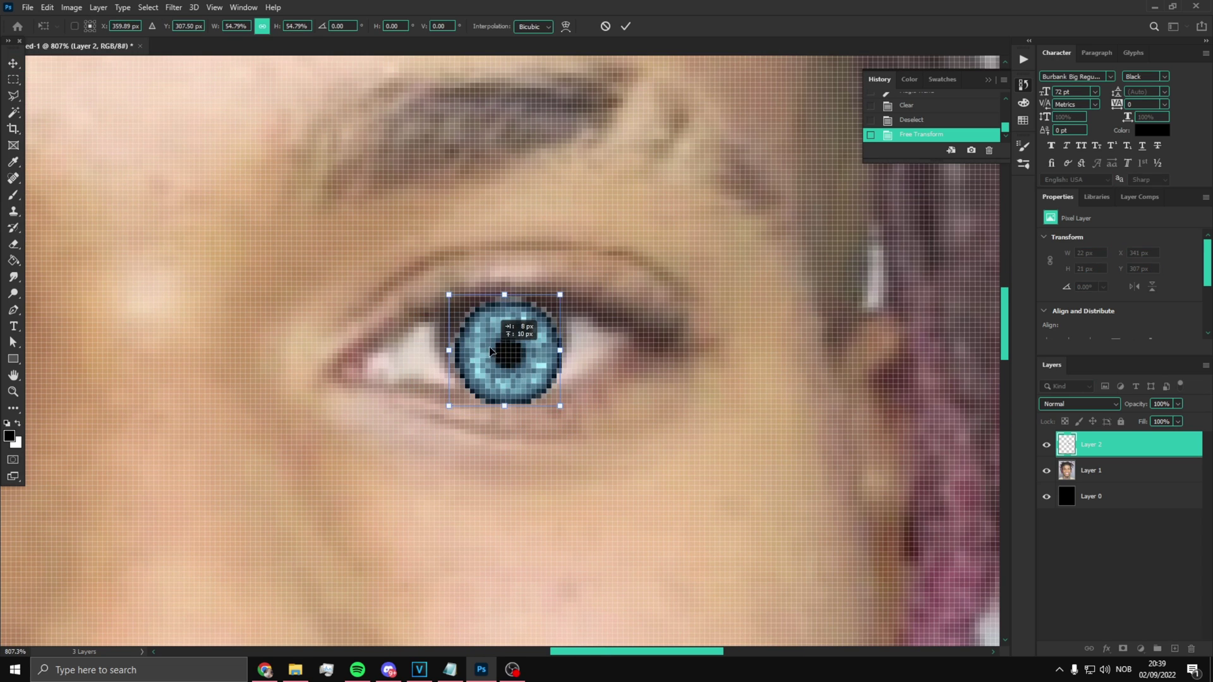
pyautogui.moveTo(608, 427); pyautogui.dragTo(648, 424)
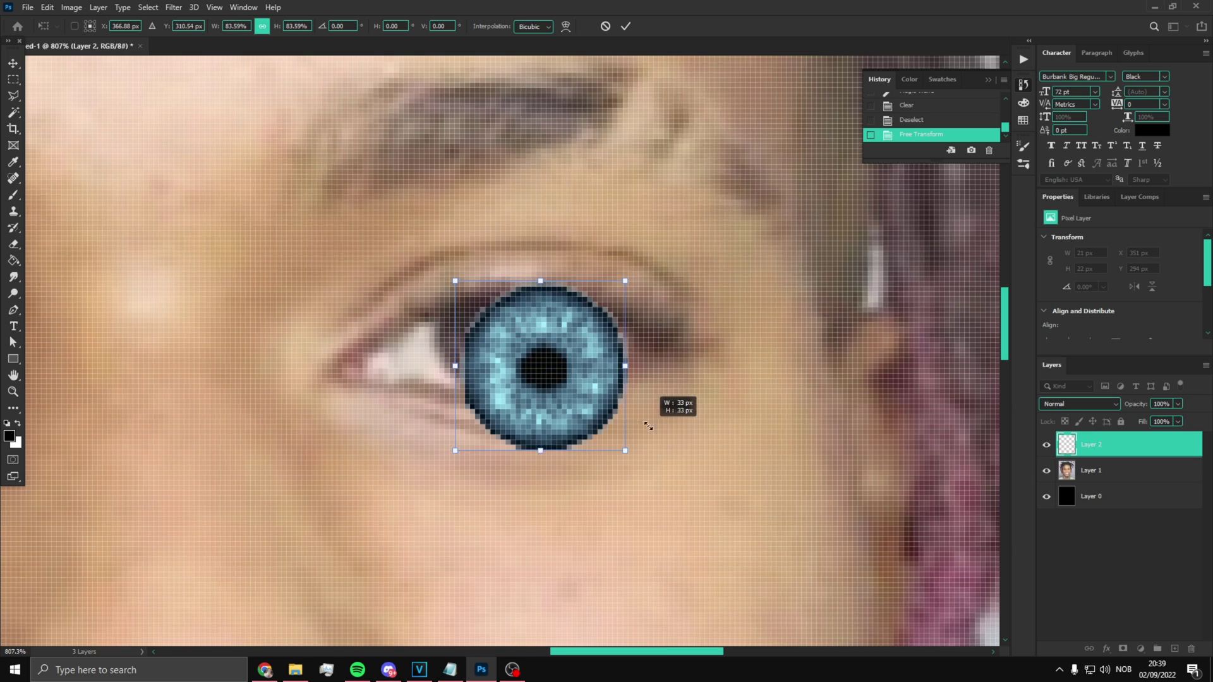
pyautogui.moveTo(549, 371); pyautogui.dragTo(531, 351)
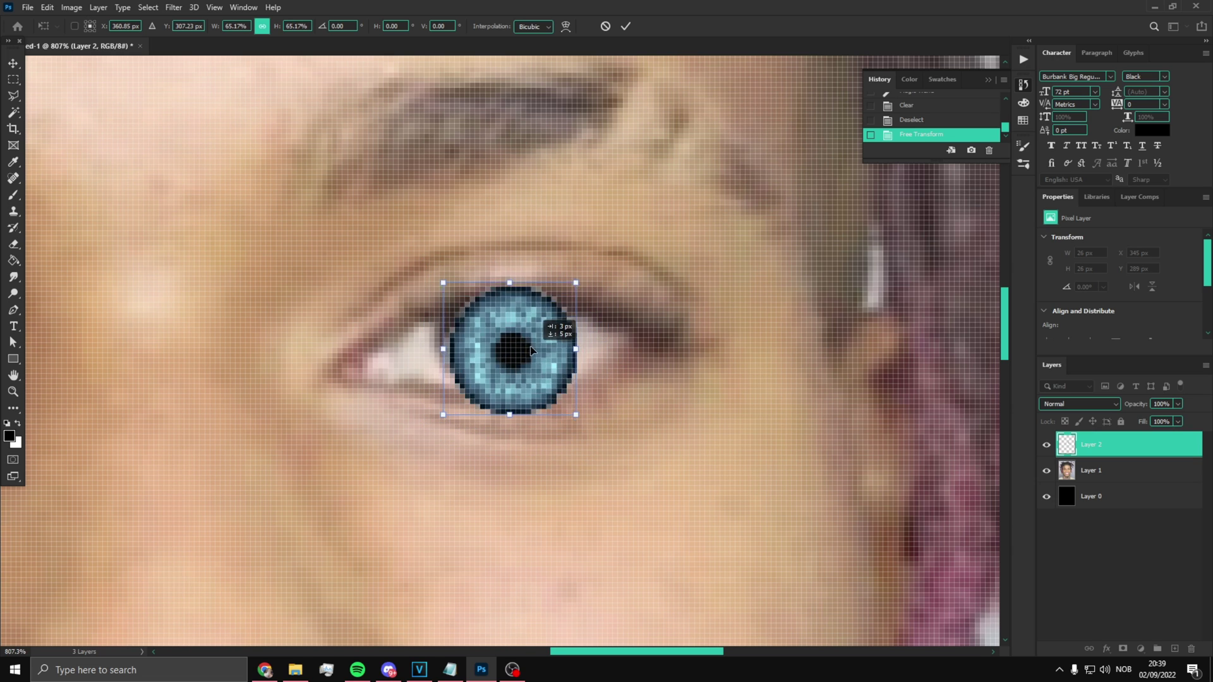
pyautogui.press('Return')
# Step: Try to fade the top of the pasted iris with an Eraser of about 20 px at 14% flow
pyautogui.scroll(-8, 563, 374)
pyautogui.scroll(10, 502, 372)
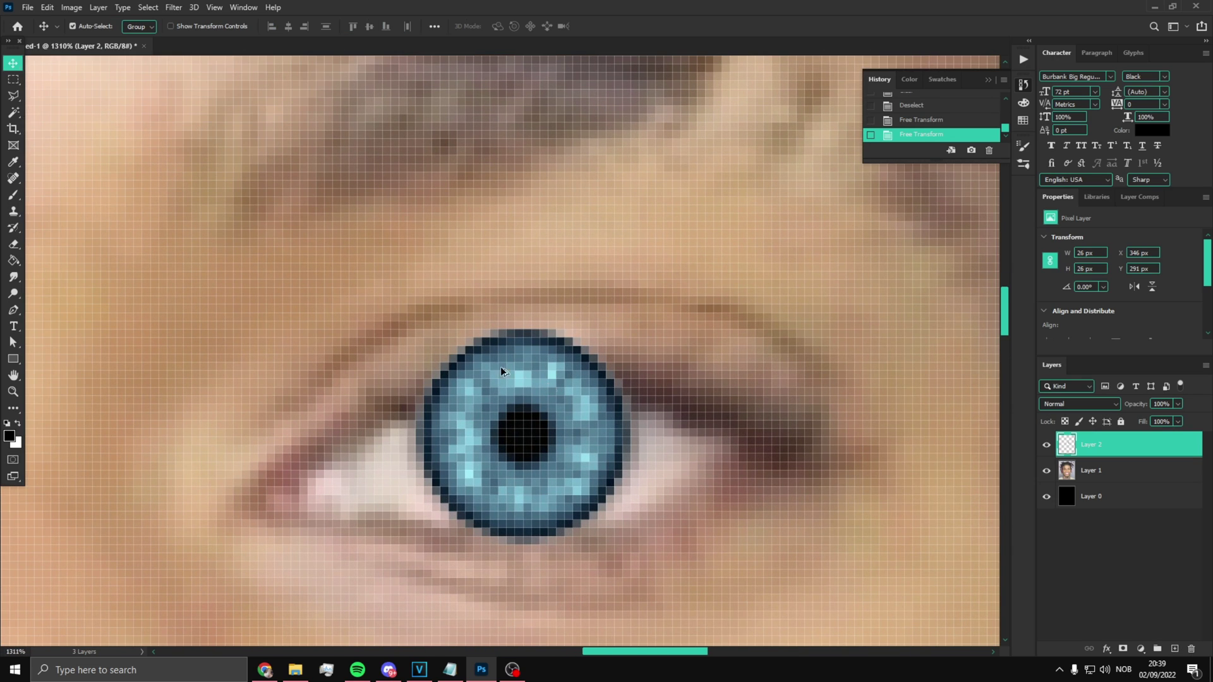
pyautogui.click(14, 244)
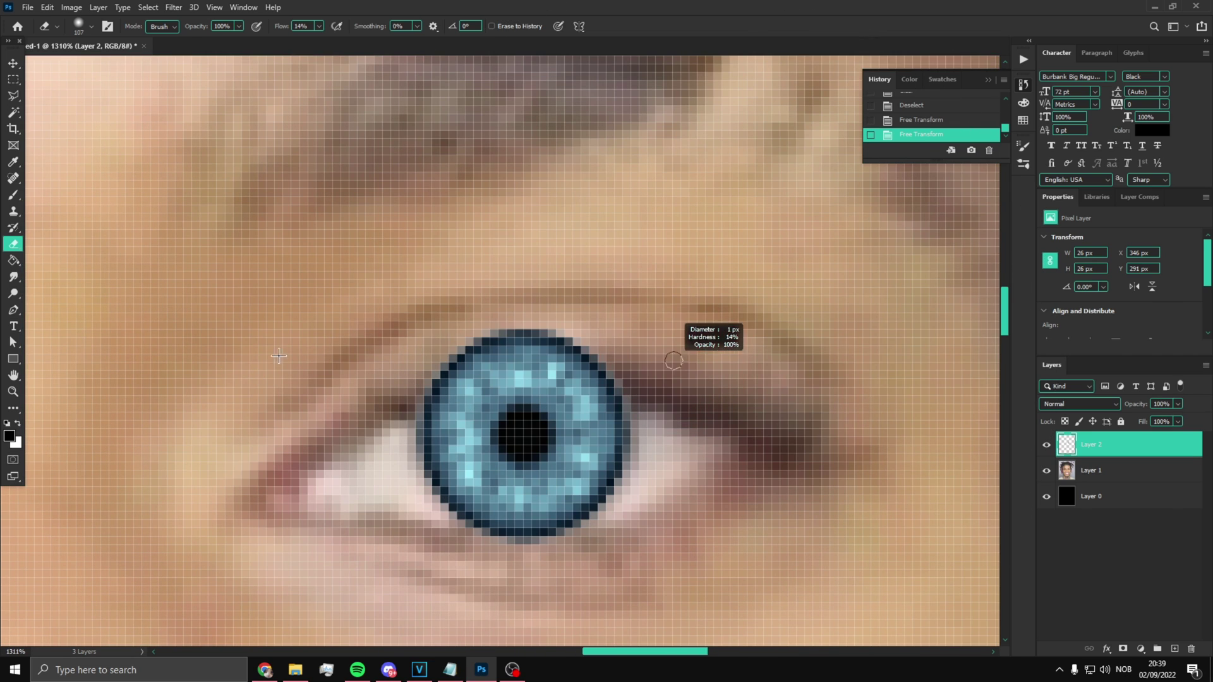
pyautogui.moveTo(598, 344); pyautogui.dragTo(696, 349)
pyautogui.moveTo(521, 282); pyautogui.dragTo(491, 572)
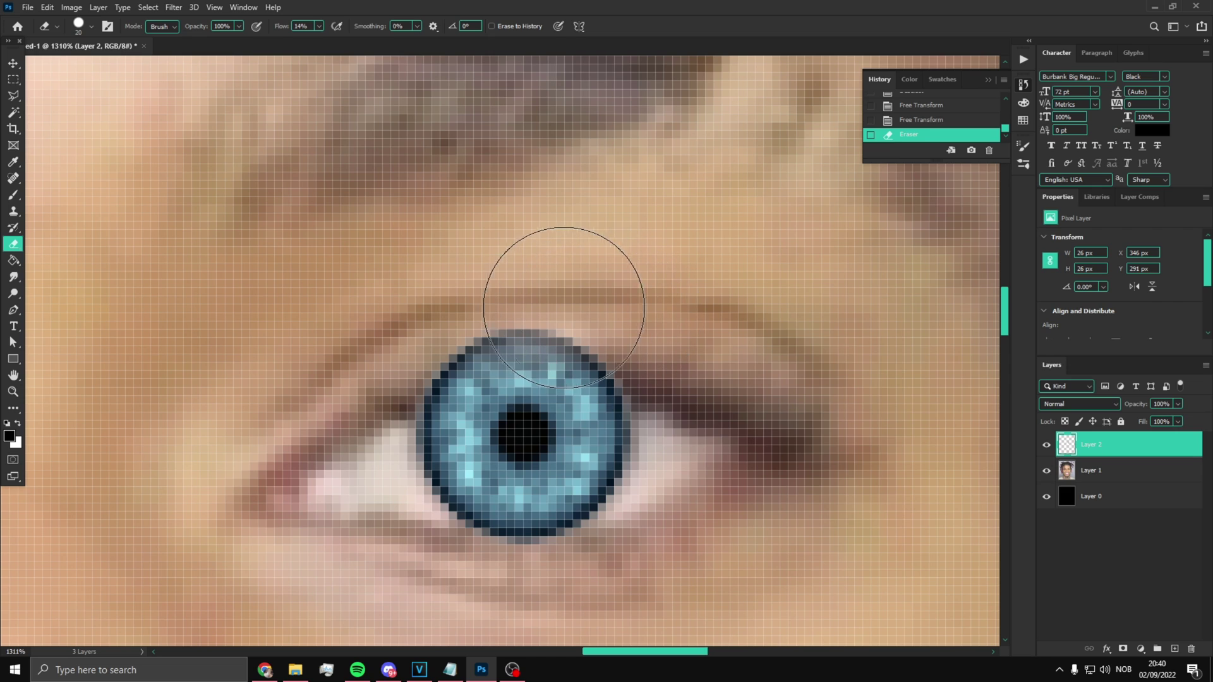
pyautogui.hotkey('ctrl', 'z')
pyautogui.moveTo(550, 306); pyautogui.dragTo(541, 371)
pyautogui.moveTo(457, 315); pyautogui.dragTo(447, 324)
pyautogui.hotkey('ctrl', 'z')
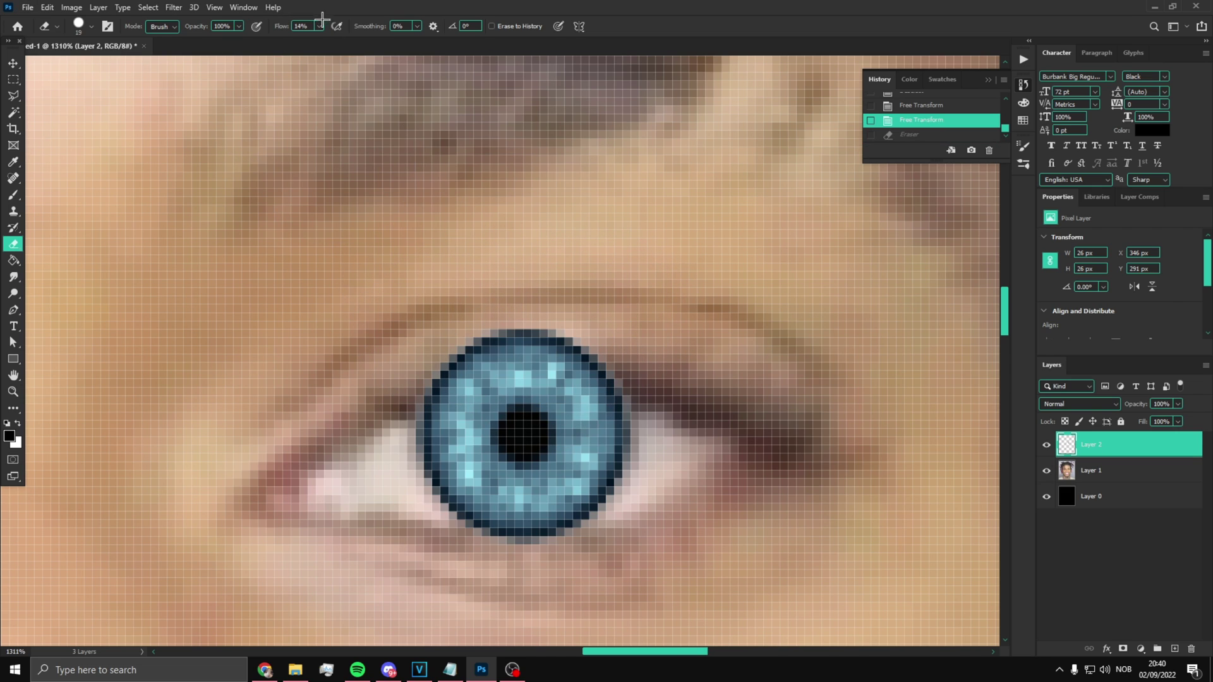
# Step: Erase the top of the pasted iris where it overlaps the upper eyelid, using 100% Eraser flow
pyautogui.moveTo(574, 309); pyautogui.dragTo(421, 328)
pyautogui.moveTo(596, 315)
pyautogui.mouseDown()
pyautogui.moveTo(458, 311)
pyautogui.moveTo(392, 334)
pyautogui.mouseUp()
pyautogui.scroll(-2, 577, 609)
pyautogui.scroll(-3, 576, 616)
pyautogui.moveTo(555, 601); pyautogui.dragTo(501, 612)
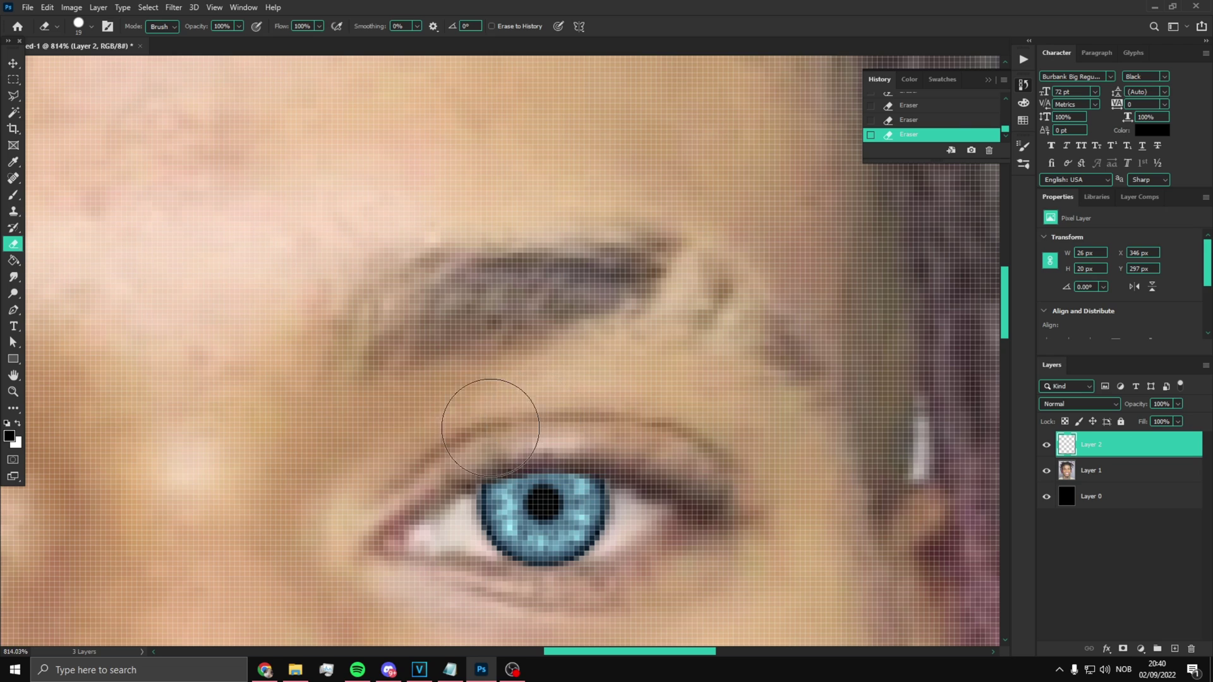
pyautogui.scroll(-15, 387, 503)
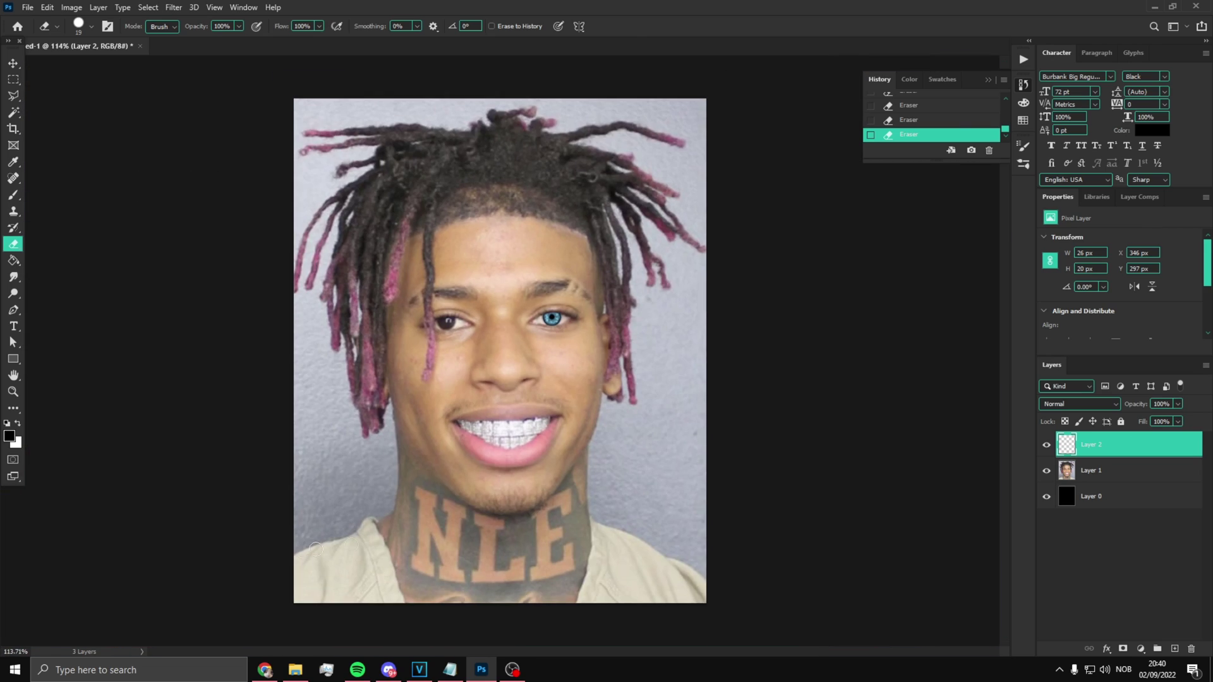
# Step: Shrink the Eraser brush for fine trimming and set the iris layer's opacity to 82%
pyautogui.scroll(14, 452, 359)
pyautogui.scroll(8, 452, 359)
pyautogui.press('[')
pyautogui.press('[')
pyautogui.press('[')
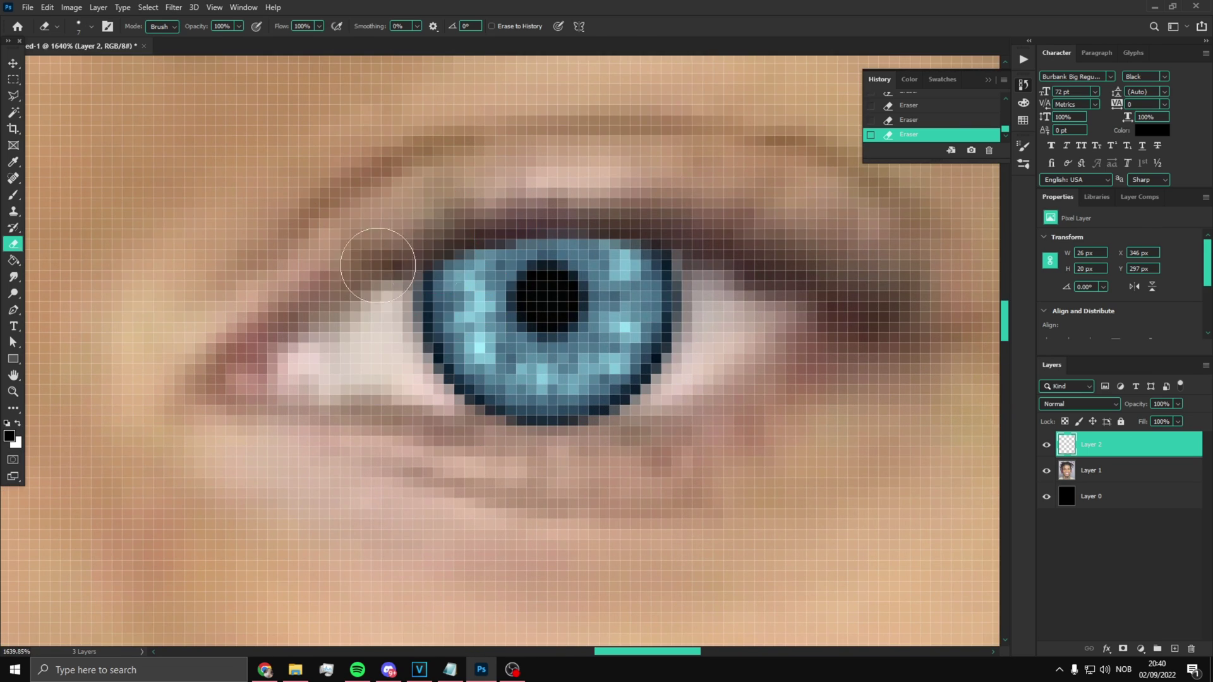
pyautogui.moveTo(1154, 420); pyautogui.dragTo(1167, 419)
# Step: Trim the iris's upper edge along the eyelid with the small Eraser brush
pyautogui.scroll(-10, 569, 354)
pyautogui.scroll(8, 611, 377)
pyautogui.scroll(4, 611, 373)
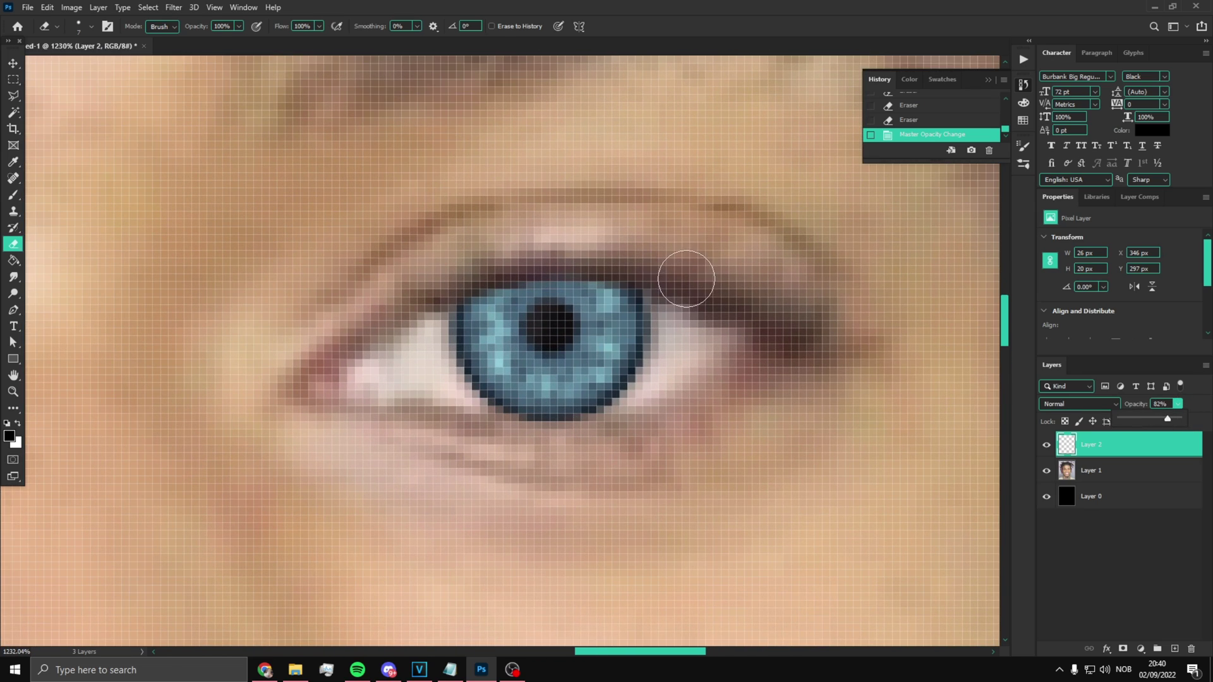
pyautogui.moveTo(619, 264)
pyautogui.mouseDown()
pyautogui.moveTo(551, 261)
pyautogui.moveTo(436, 297)
pyautogui.mouseUp()
pyautogui.scroll(-6, 442, 438)
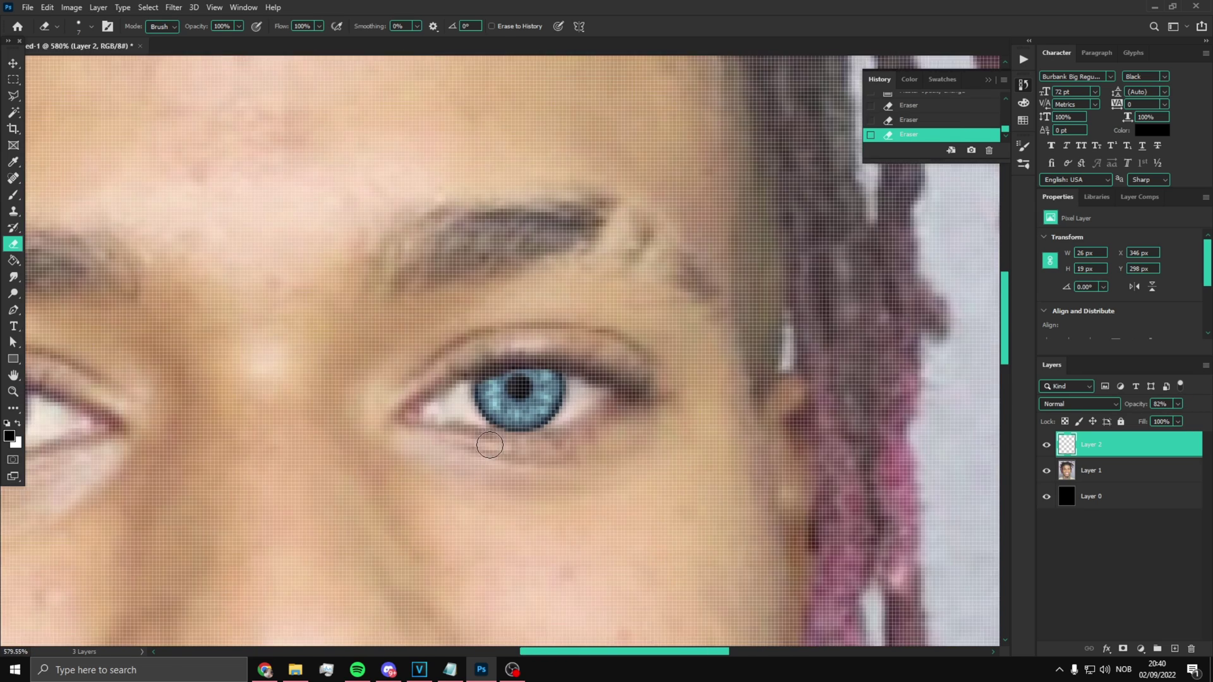
# Step: Undo the last two Eraser strokes and trim the iris's upper edge near the inner corner of the eye again
pyautogui.hotkey('ctrl', 'z')
pyautogui.hotkey('ctrl', 'z')
pyautogui.scroll(5, 496, 429)
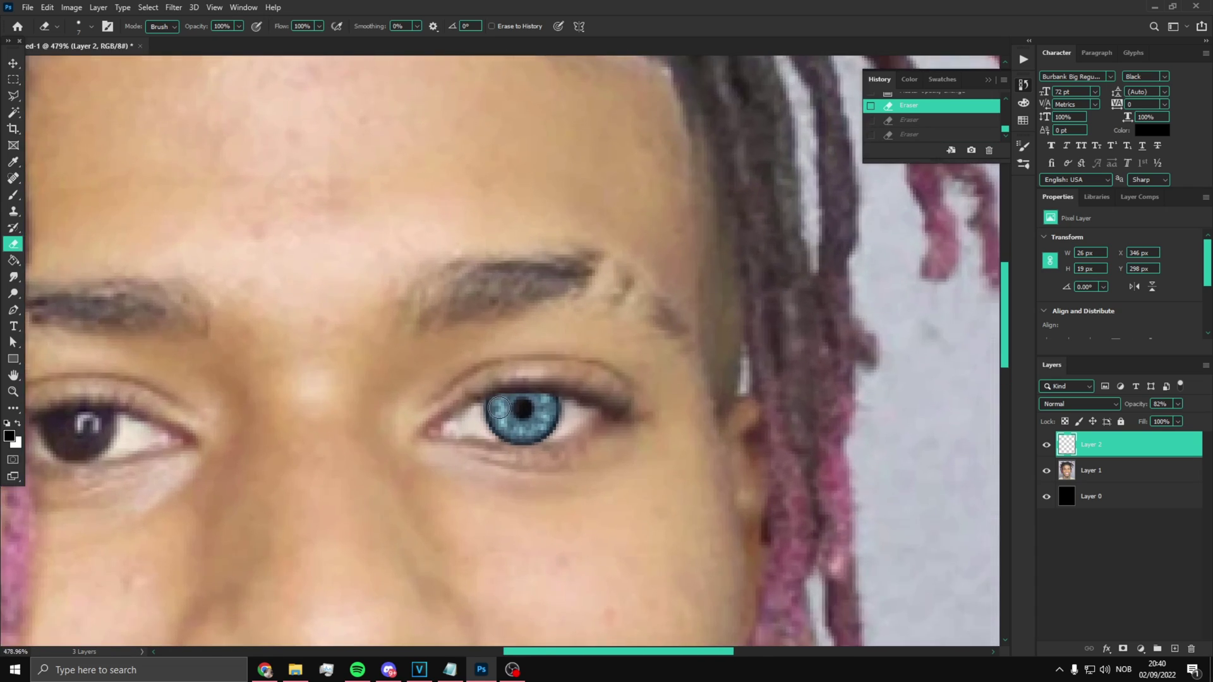
pyautogui.click(489, 374)
pyautogui.moveTo(490, 374); pyautogui.dragTo(417, 429)
pyautogui.scroll(-10, 420, 434)
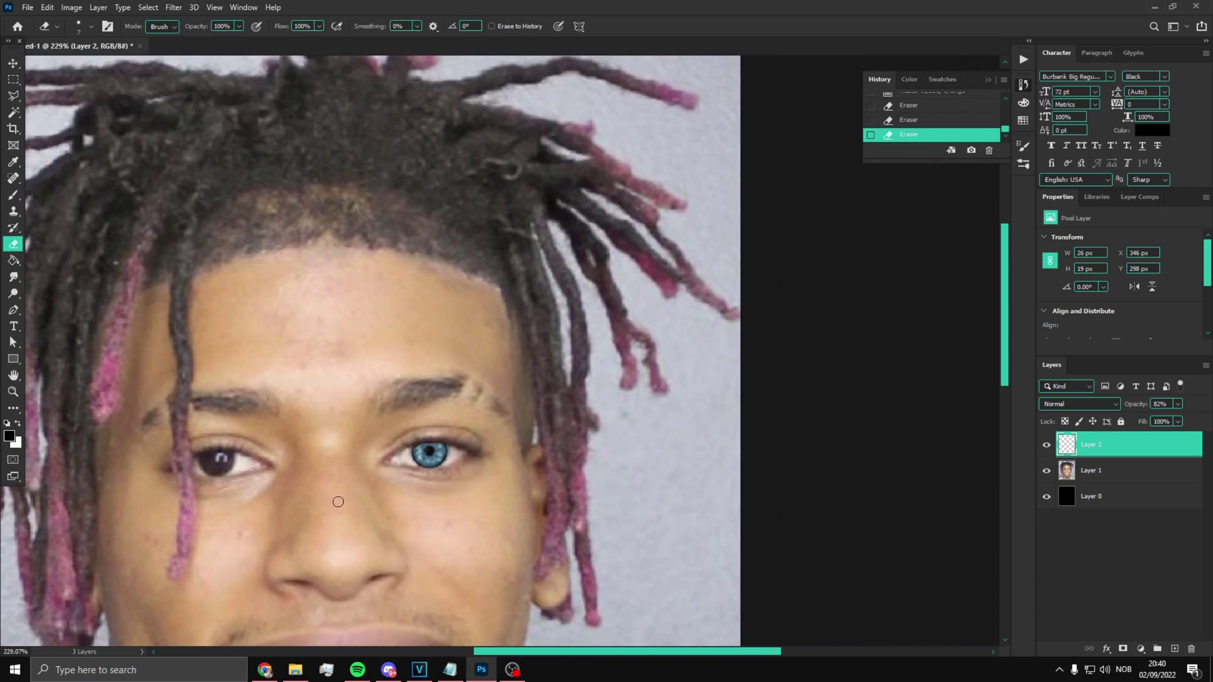
# Step: Try to duplicate the trimmed iris layer onto the subject's other eye, and delete the copy
pyautogui.scroll(3, 408, 355)
pyautogui.hotkey('ctrl', 'j')
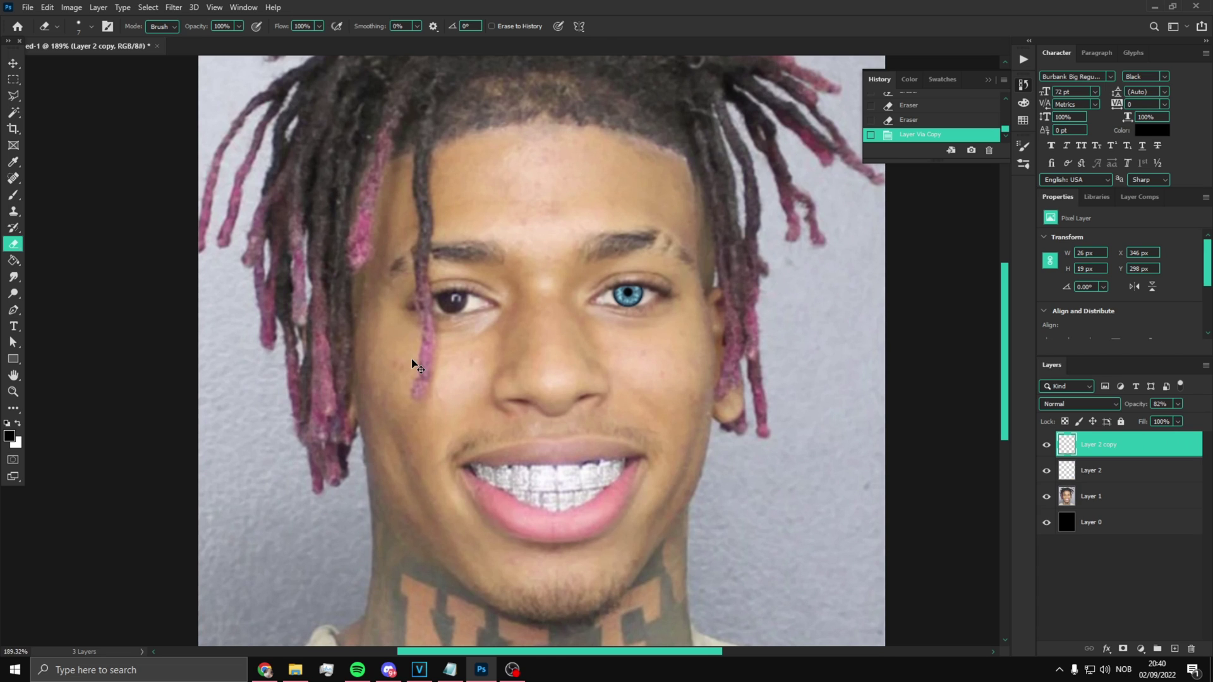
pyautogui.hotkey('ctrl', 't')
pyautogui.moveTo(635, 303); pyautogui.dragTo(458, 306)
pyautogui.press('Return')
pyautogui.press('Delete')
# Step: Copy the blue iris PNG from the Google Images preview in Chrome and paste it into the Photoshop portrait
pyautogui.hotkey('alt', 'Tab')
pyautogui.rightClick(1005, 262)
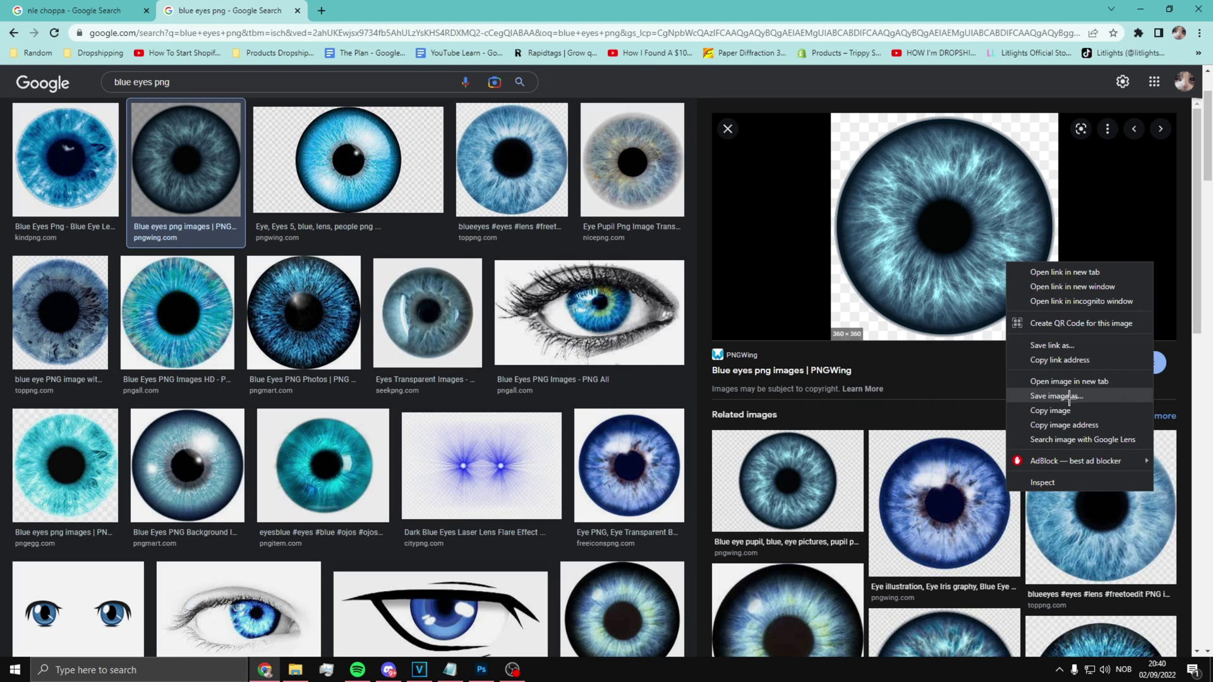
pyautogui.click(1049, 382)
pyautogui.hotkey('alt', 'Tab')
pyautogui.hotkey('ctrl', 'v')
# Step: Remove the checkerboard background around the newly pasted iris with the Magic Wand and deselect
pyautogui.click(14, 112)
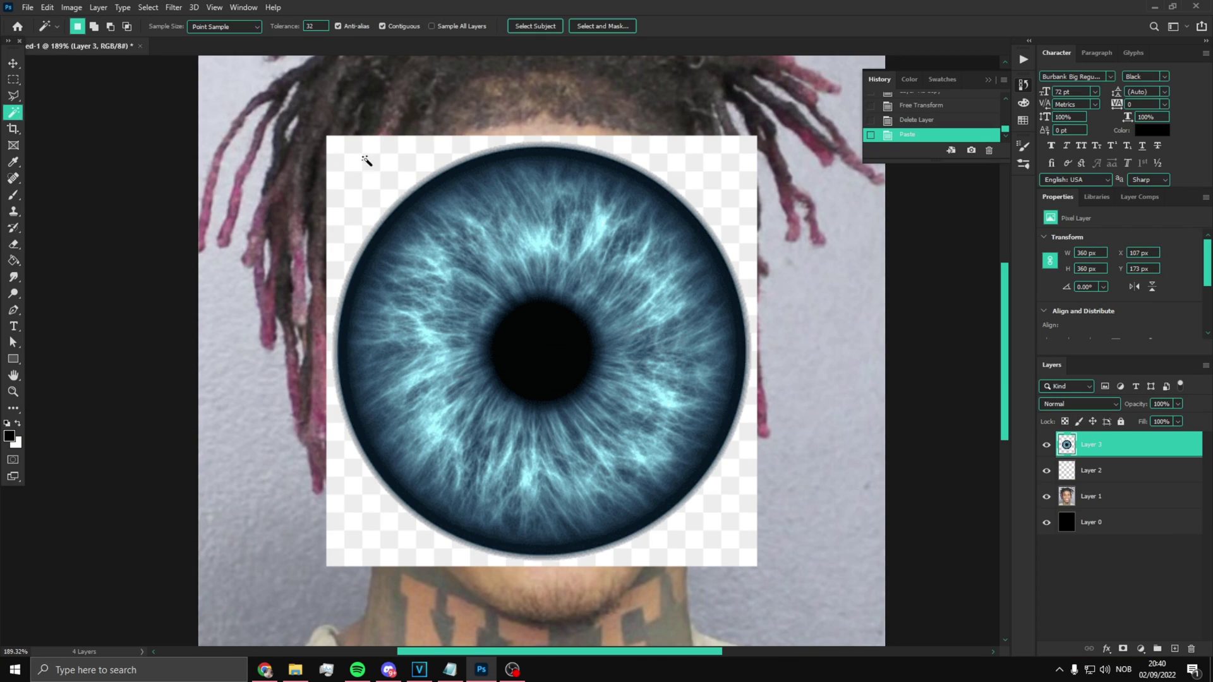
pyautogui.click(357, 155)
pyautogui.press('Delete')
pyautogui.rightClick(408, 168)
pyautogui.click(446, 324)
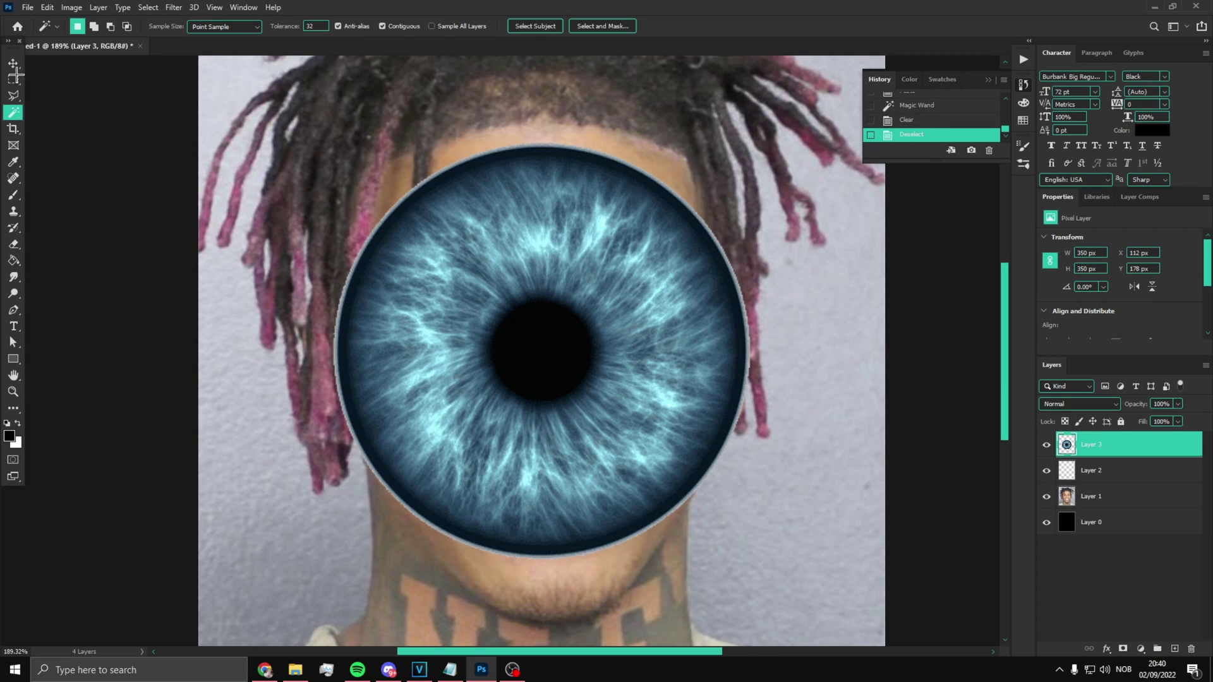
# Step: Scale the second iris down and move it toward the subject's right eye
pyautogui.hotkey('ctrl', 't')
pyautogui.moveTo(750, 140); pyautogui.dragTo(431, 463)
pyautogui.moveTo(387, 497); pyautogui.dragTo(469, 331)
pyautogui.scroll(6, 455, 295)
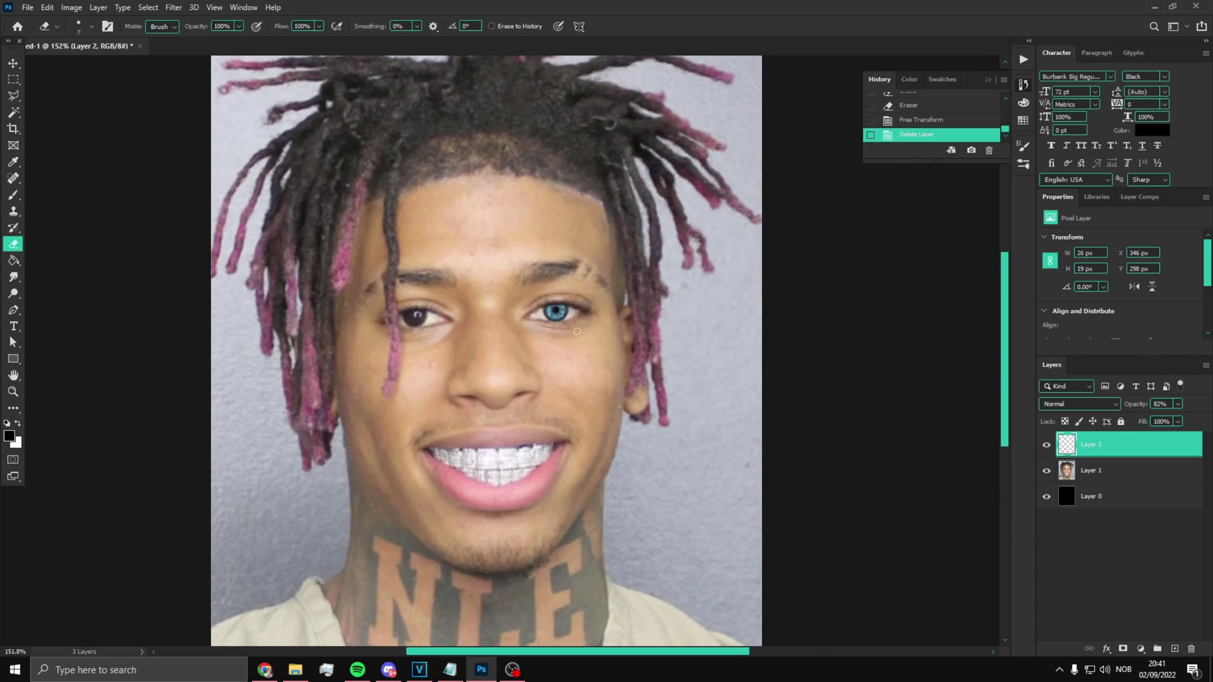
# Step: Add a new layer above the iris layer and set the foreground color to bright blue
pyautogui.scroll(4, 516, 293)
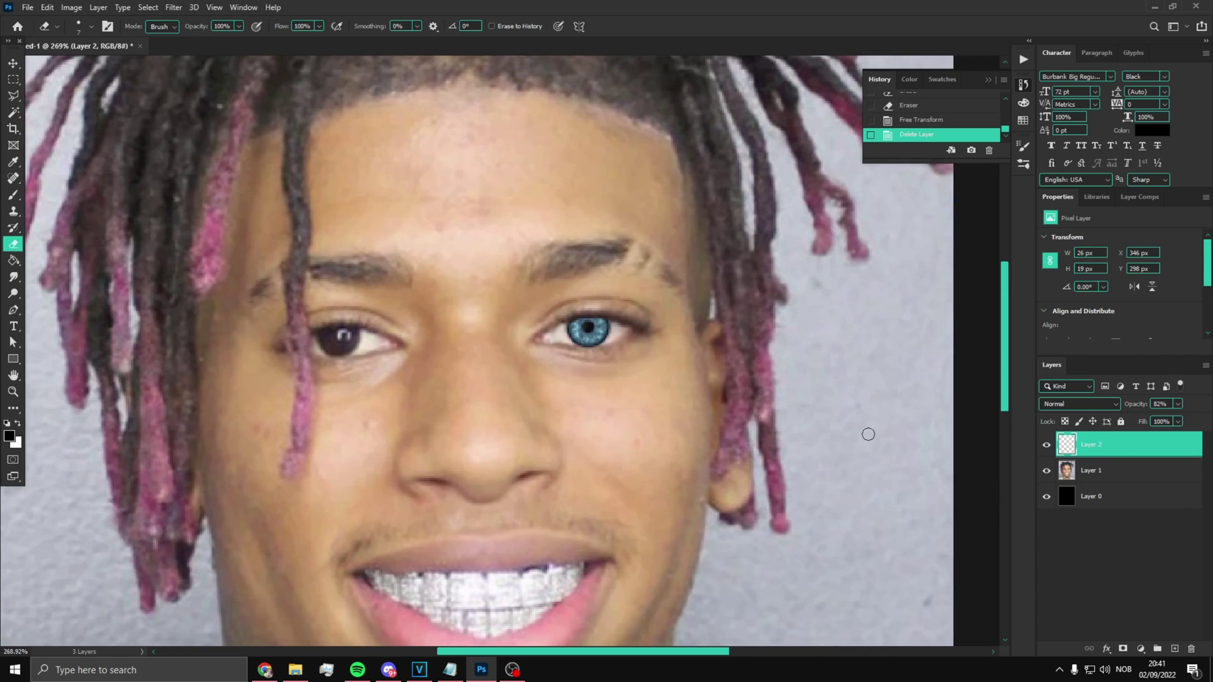
pyautogui.click(1141, 649)
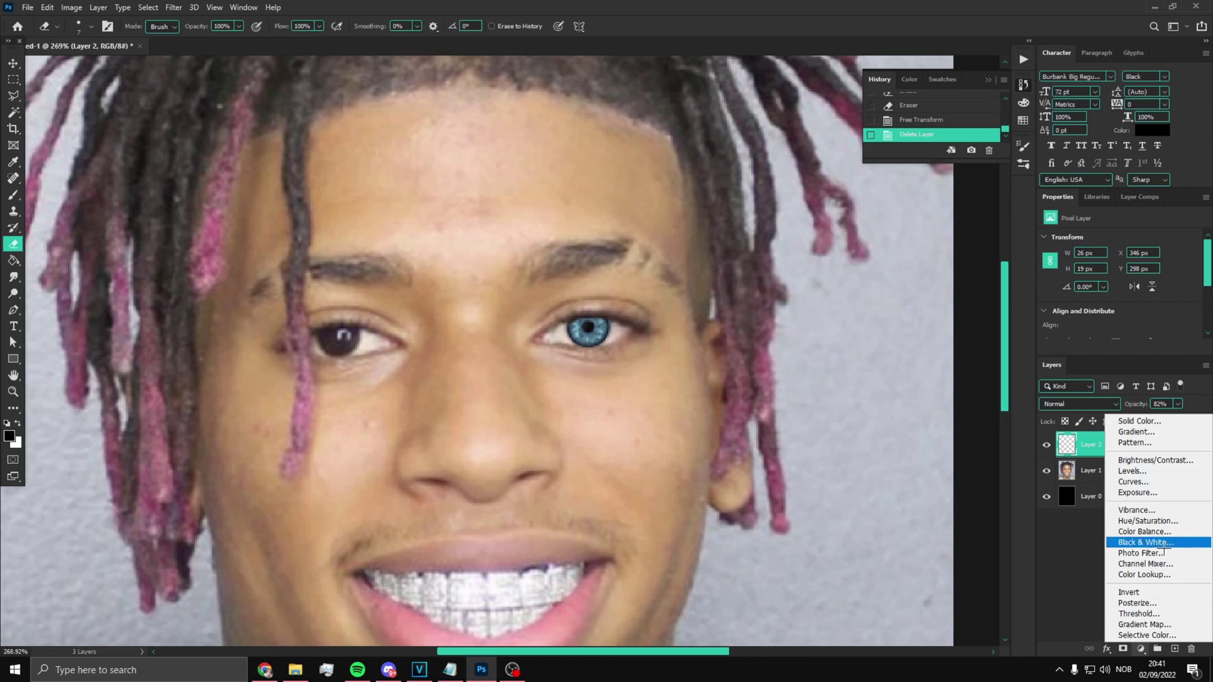
pyautogui.click(1100, 571)
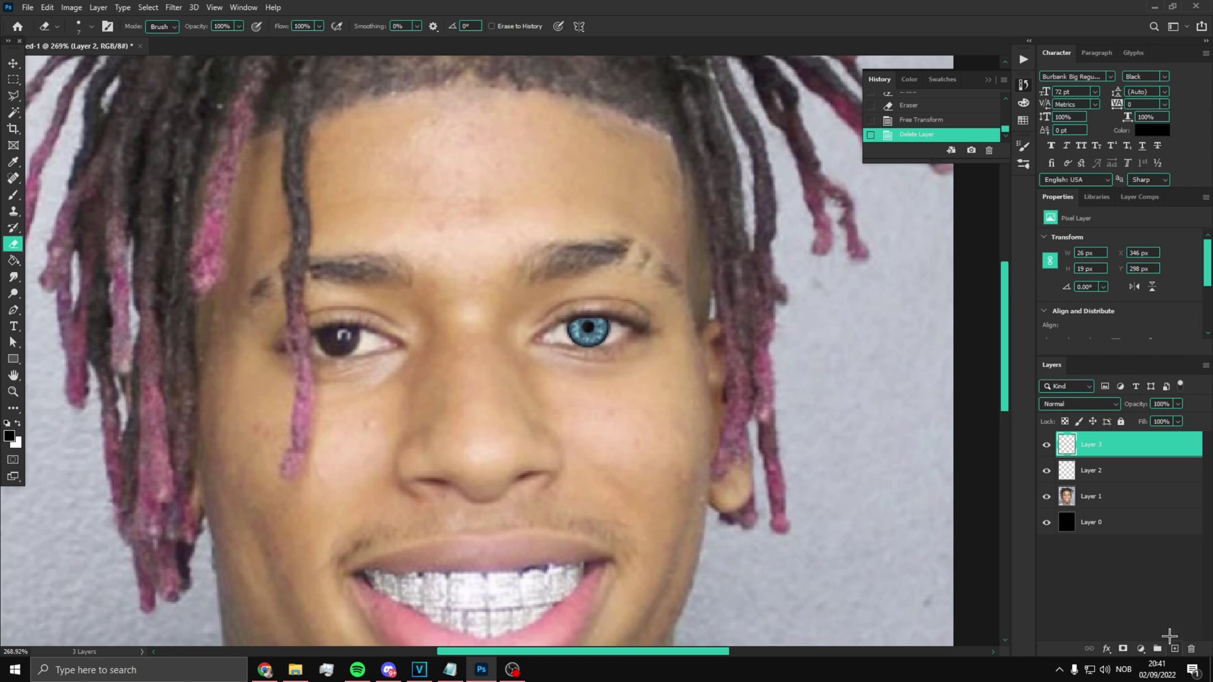
pyautogui.moveTo(501, 326)
pyautogui.mouseDown()
pyautogui.moveTo(562, 325)
pyautogui.moveTo(527, 353)
pyautogui.mouseUp()
pyautogui.click(10, 435)
pyautogui.click(743, 295)
pyautogui.click(885, 288)
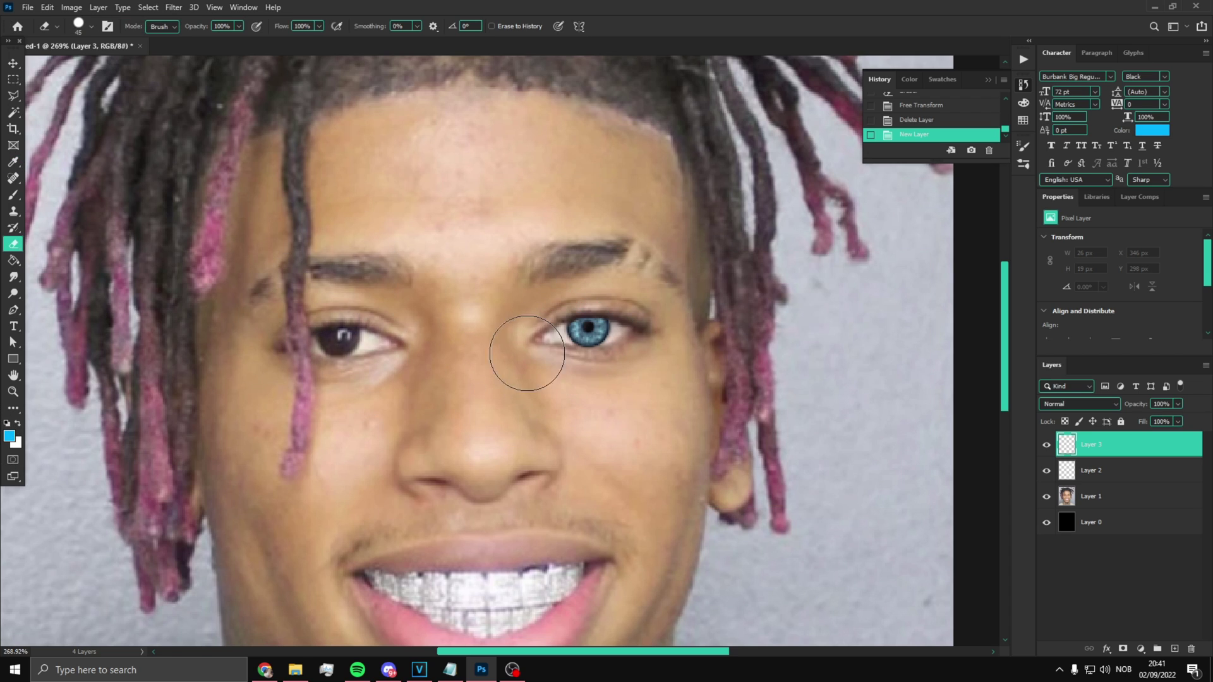
# Step: Paint a soft bright blue glow over the iris on Layer 3 with the Brush at 67% flow
pyautogui.moveTo(543, 281)
pyautogui.mouseDown()
pyautogui.moveTo(572, 282)
pyautogui.moveTo(556, 279)
pyautogui.mouseUp()
pyautogui.hotkey('ctrl', 'z')
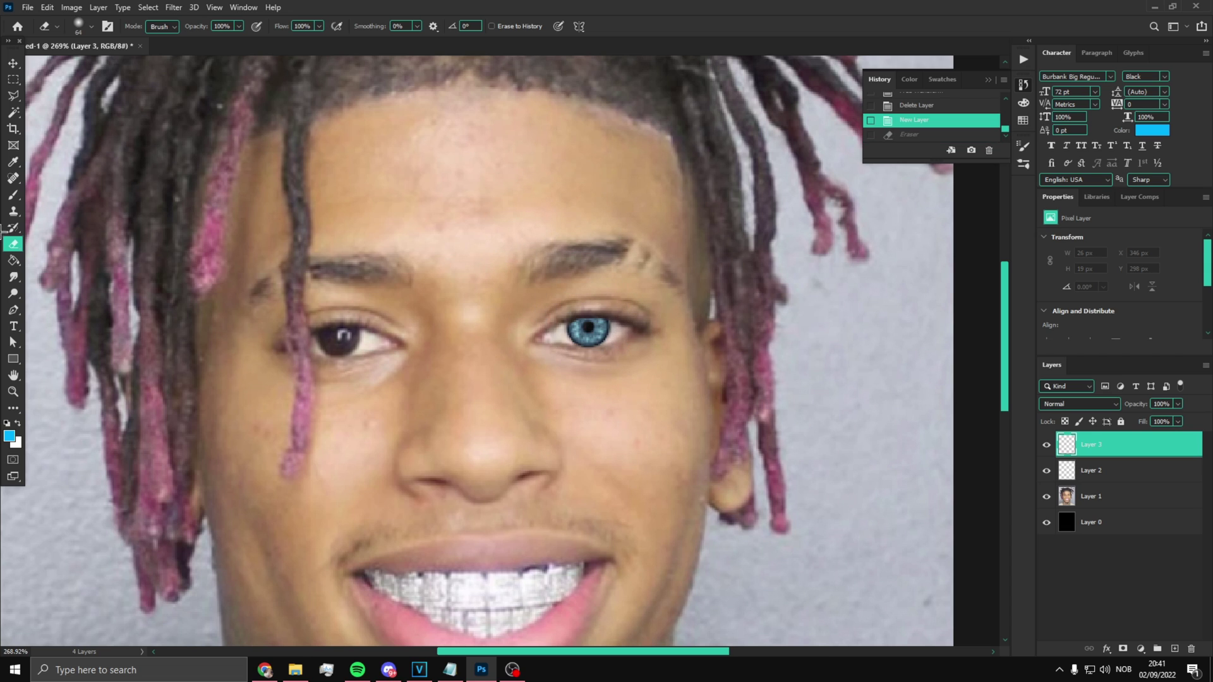
pyautogui.click(18, 197)
pyautogui.moveTo(646, 345)
pyautogui.mouseDown()
pyautogui.moveTo(512, 346)
pyautogui.moveTo(587, 337)
pyautogui.moveTo(547, 337)
pyautogui.mouseUp()
pyautogui.click(588, 330)
pyautogui.hotkey('ctrl', 'z')
pyautogui.click(588, 329)
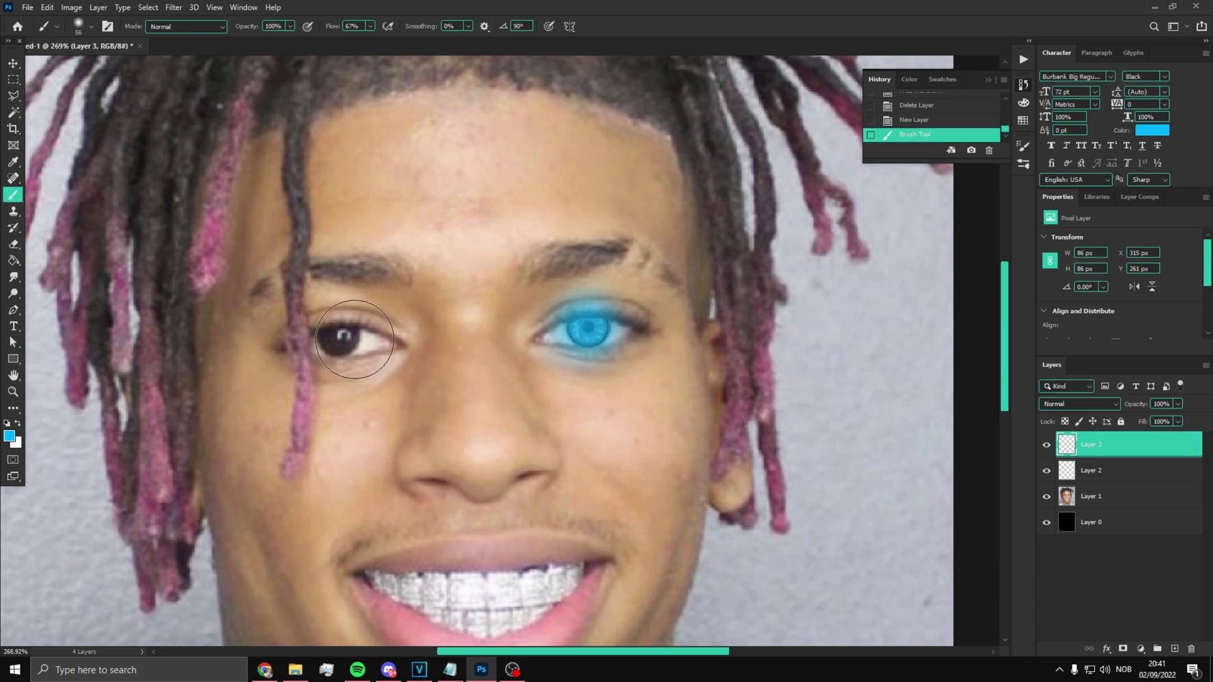
# Step: Set the blue glow layer's blend mode to Soft Light and duplicate the layer
pyautogui.click(1079, 404)
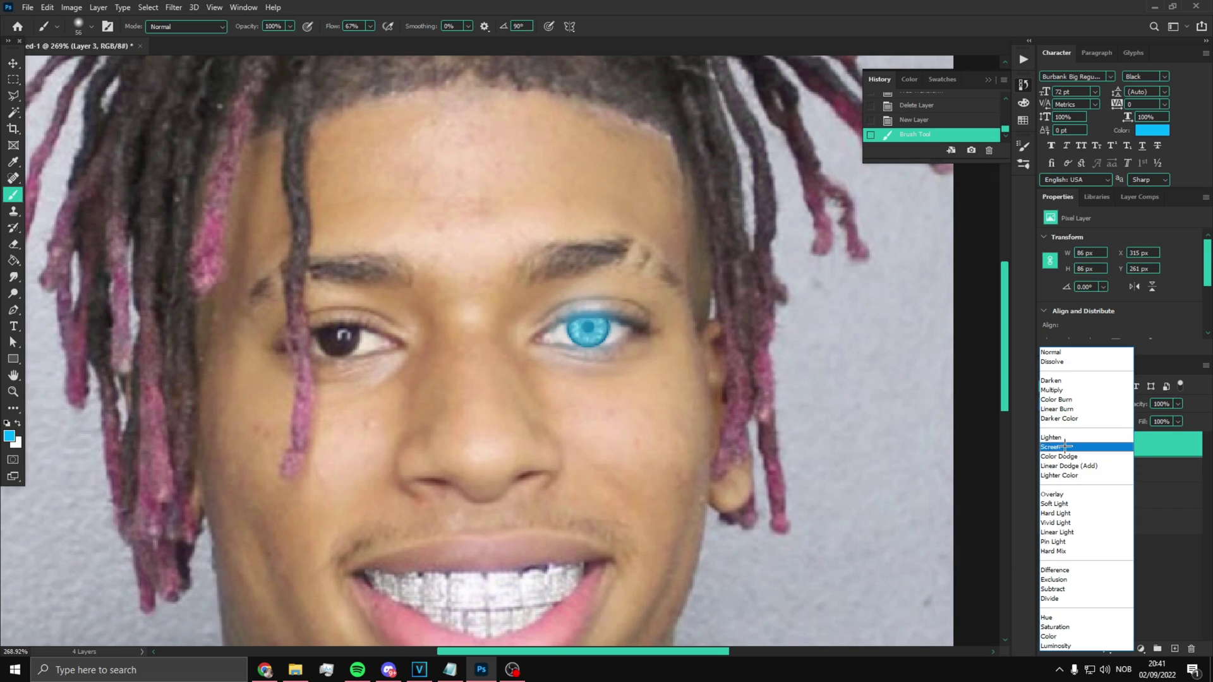
pyautogui.click(1067, 503)
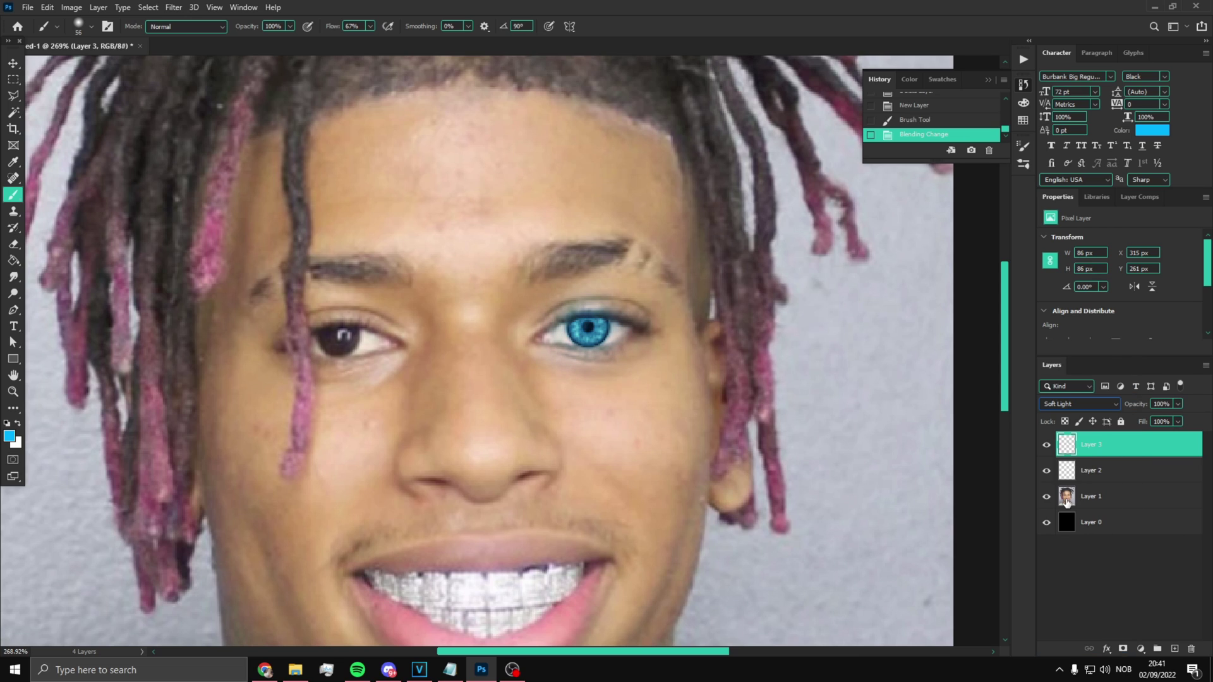
pyautogui.hotkey('ctrl', 'j')
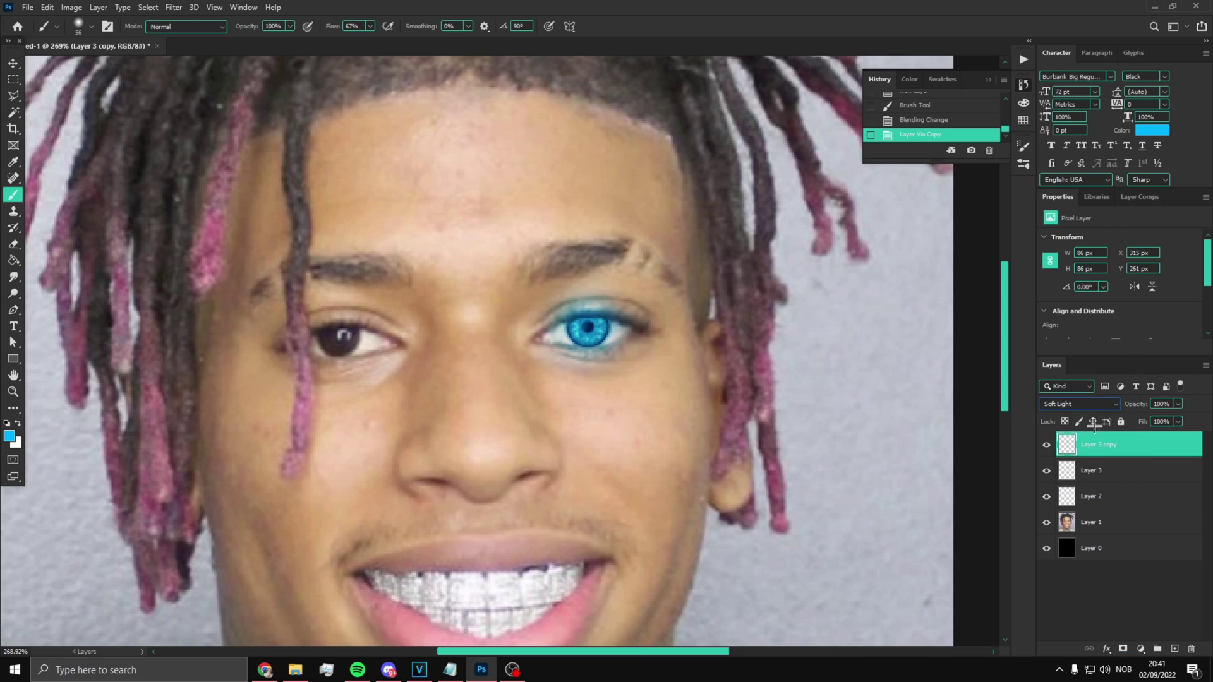
# Step: Set the duplicated blue glow layer to Overlay at 53% opacity and brush more blue around the eye
pyautogui.click(1080, 404)
pyautogui.click(1068, 492)
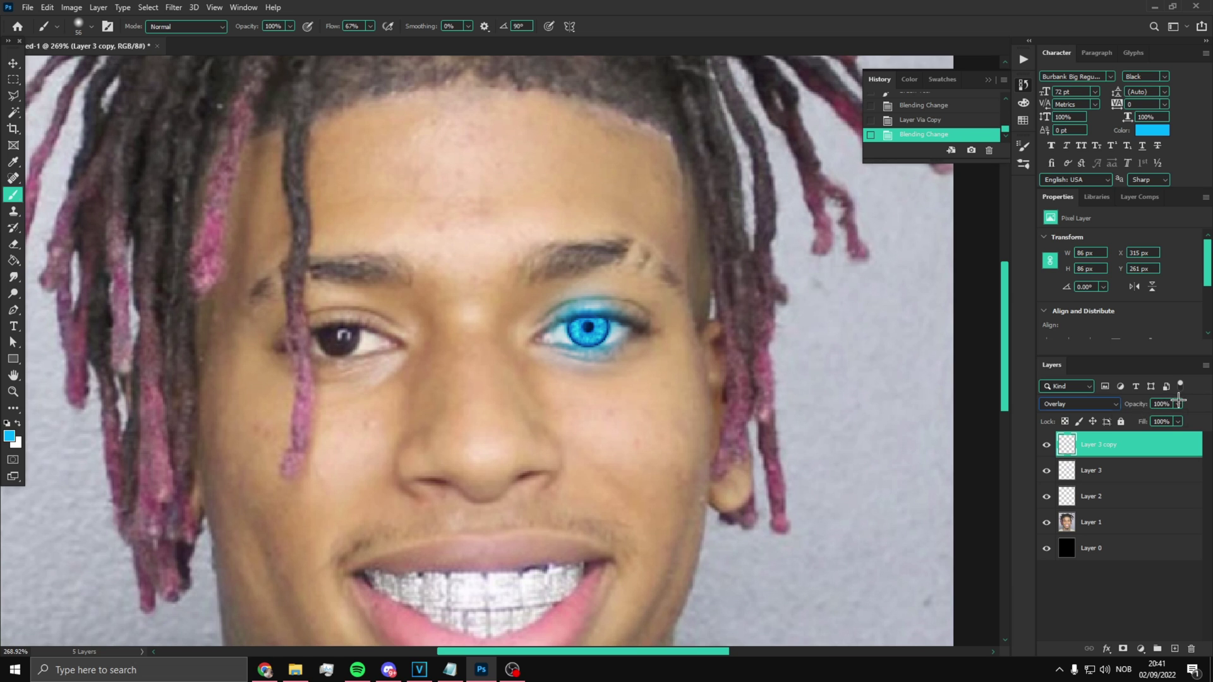
pyautogui.scroll(3, 566, 276)
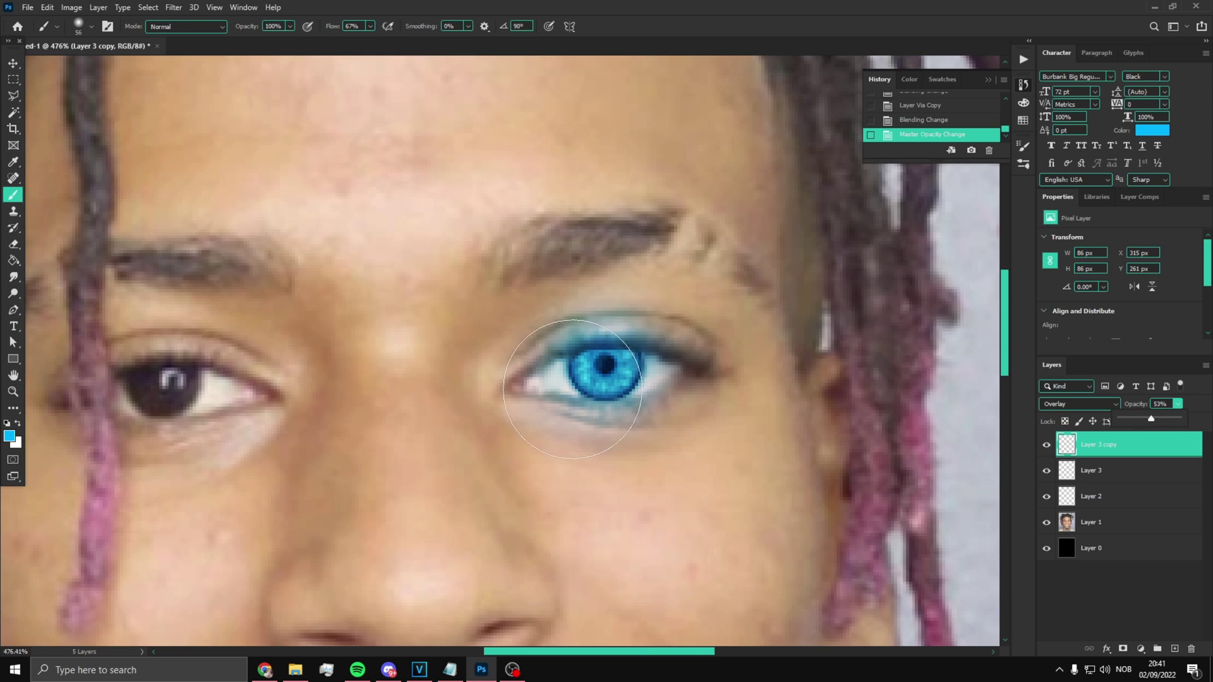
pyautogui.moveTo(573, 390); pyautogui.dragTo(596, 400)
pyautogui.scroll(-1, 673, 383)
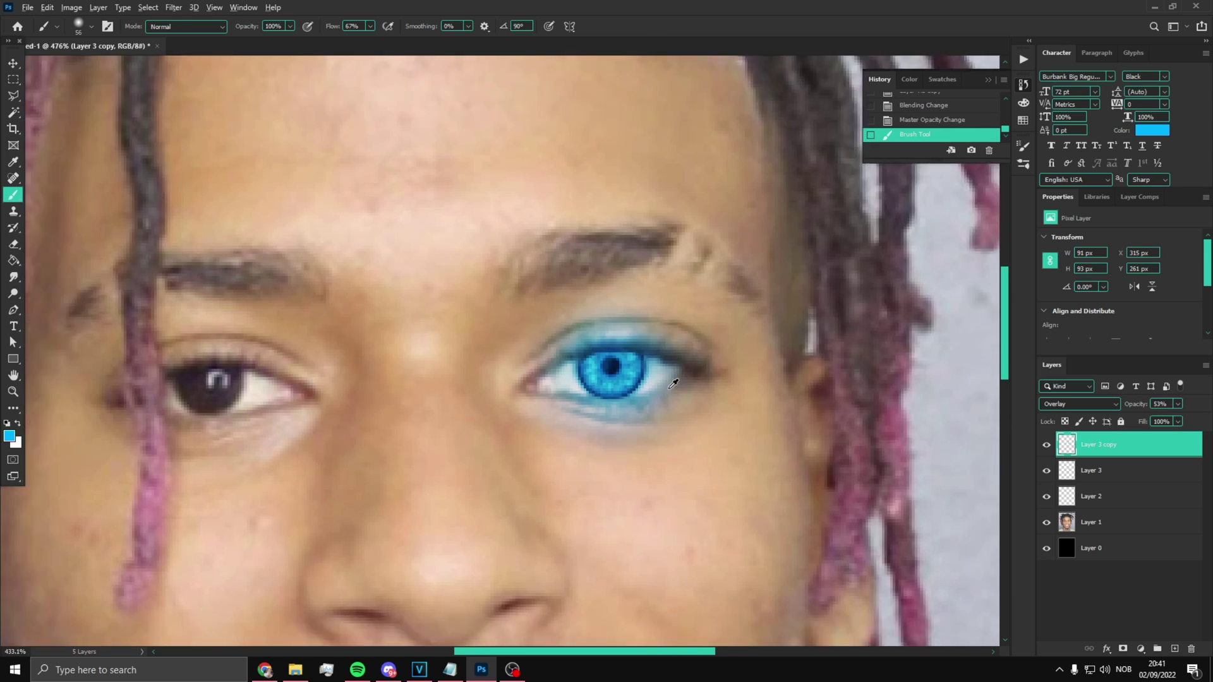
pyautogui.scroll(-5, 673, 383)
pyautogui.scroll(5, 815, 412)
pyautogui.scroll(-3, 636, 418)
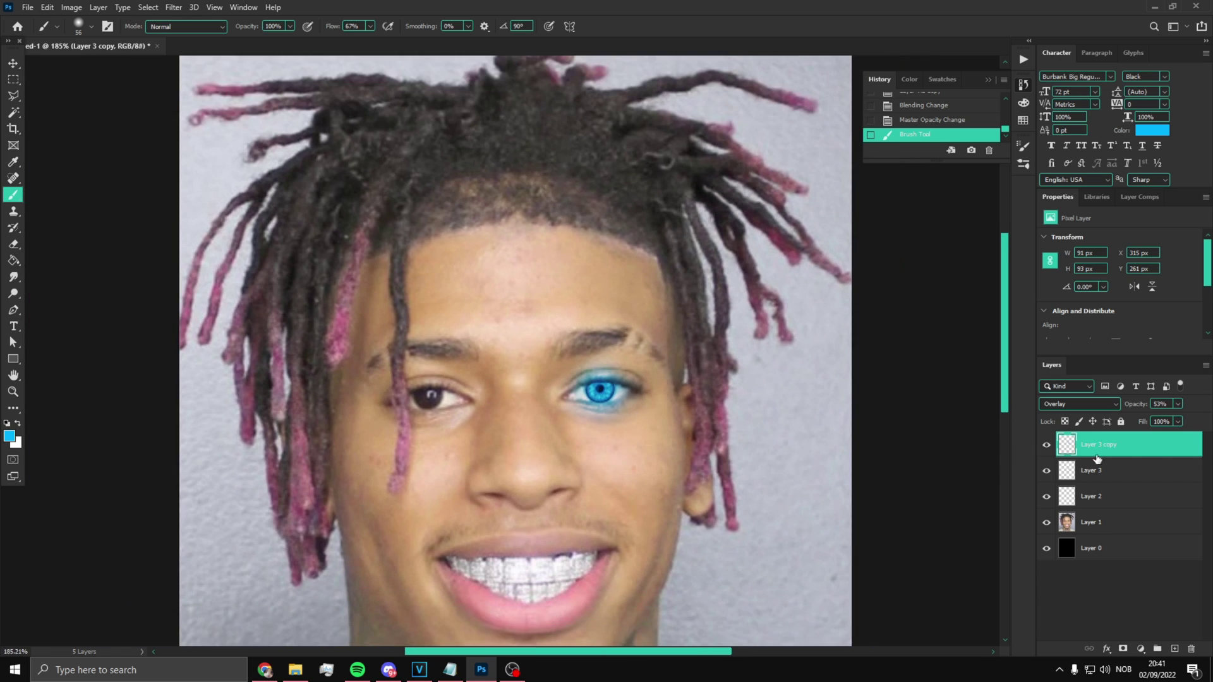
# Step: Add a bright blue Solid Color fill layer on top, invert its mask and set its blend mode to Linear Dodge (Add)
pyautogui.click(1141, 649)
pyautogui.click(1131, 428)
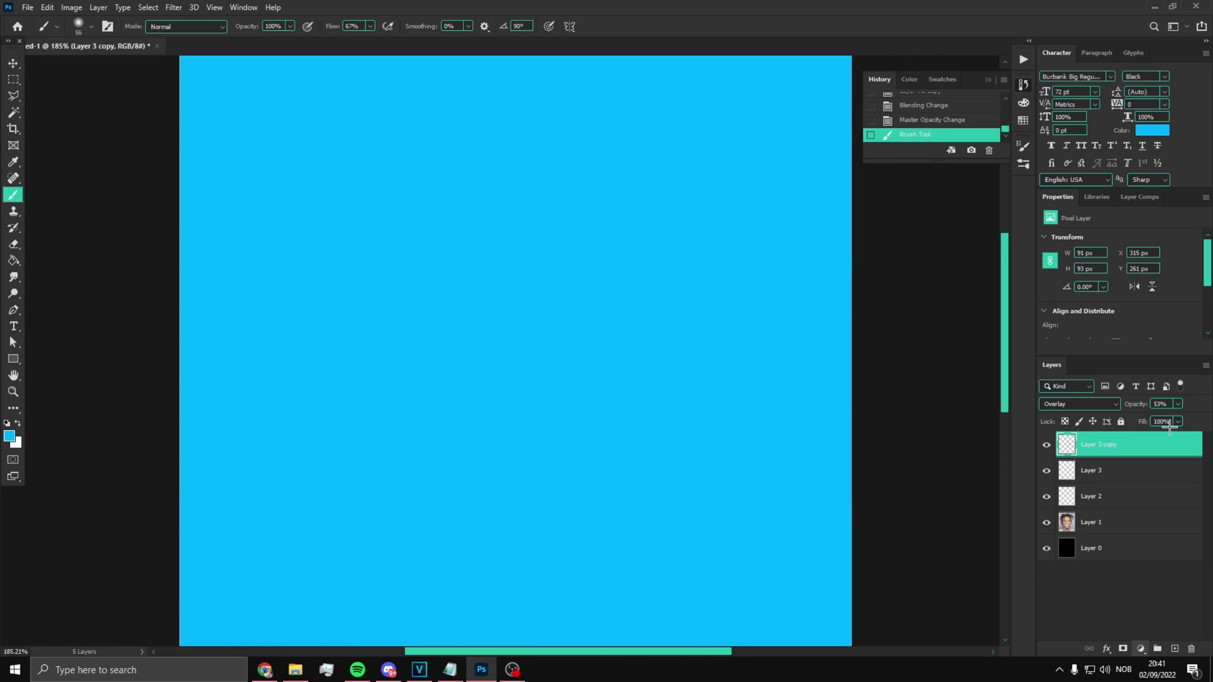
pyautogui.click(861, 288)
pyautogui.press('b')
pyautogui.click(1099, 445)
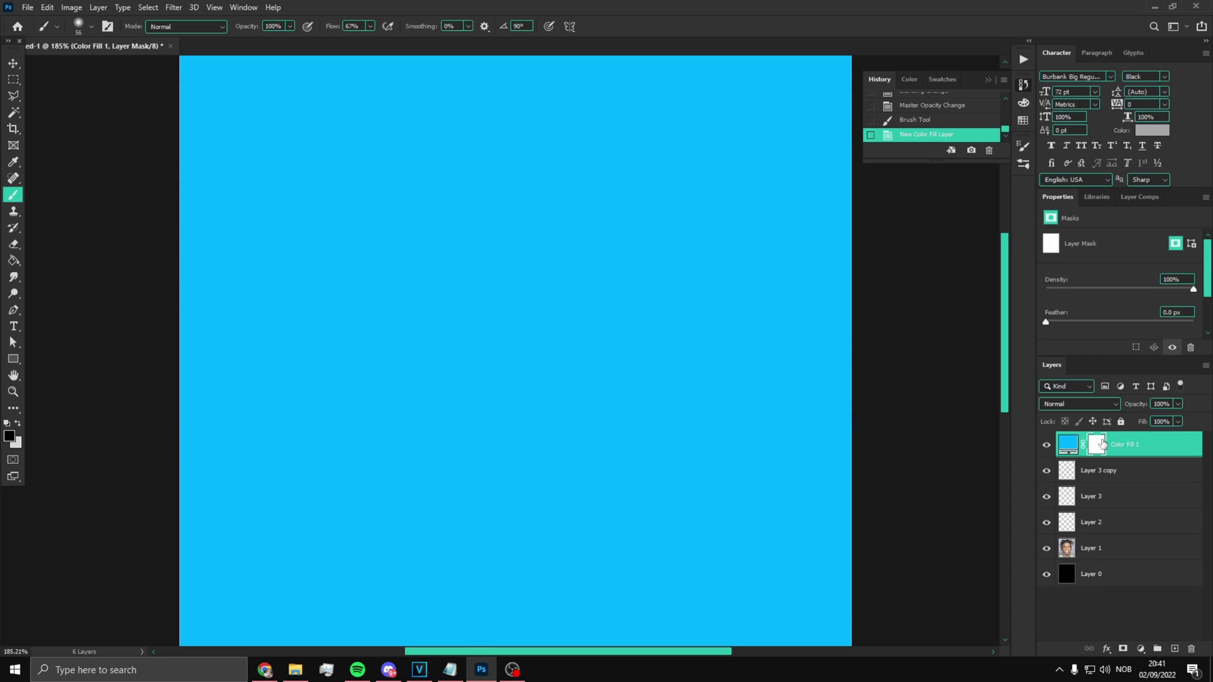
pyautogui.hotkey('ctrl', 'i')
pyautogui.click(1080, 404)
pyautogui.click(1074, 463)
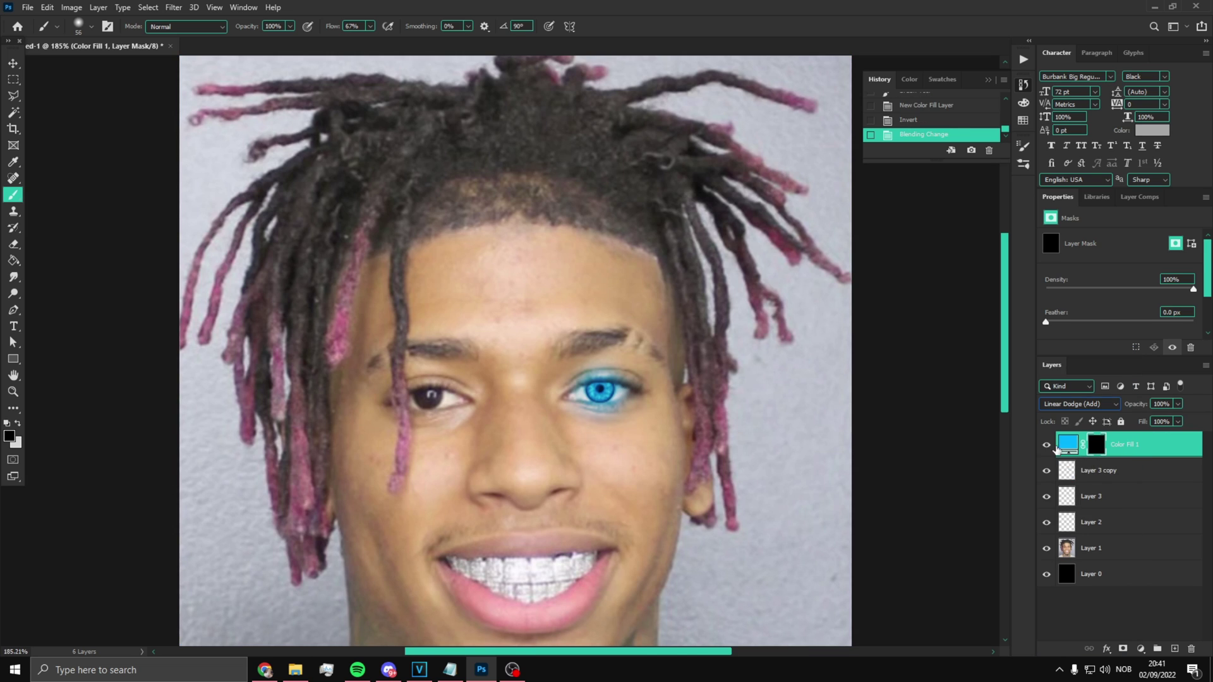
pyautogui.moveTo(606, 407); pyautogui.dragTo(594, 395)
pyautogui.scroll(5, 591, 395)
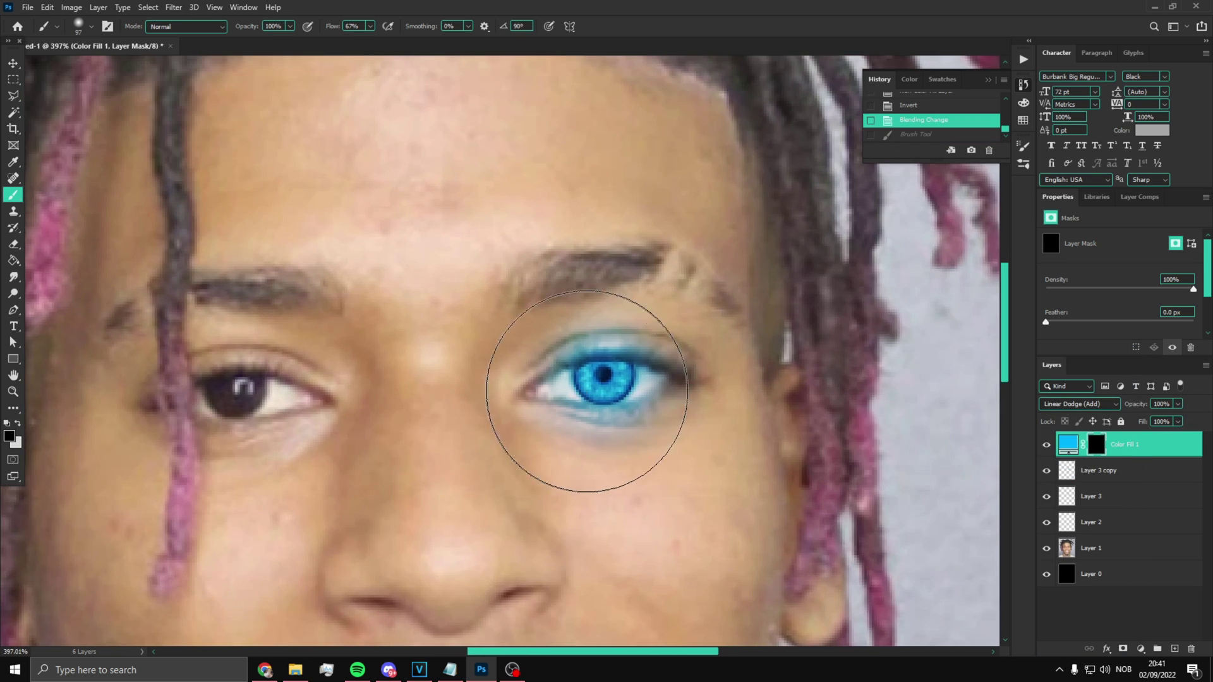
pyautogui.keyDown('alt'); pyautogui.rightClick(587, 392); pyautogui.keyUp('alt')
pyautogui.click(622, 385)
pyautogui.hotkey('ctrl', 'z')
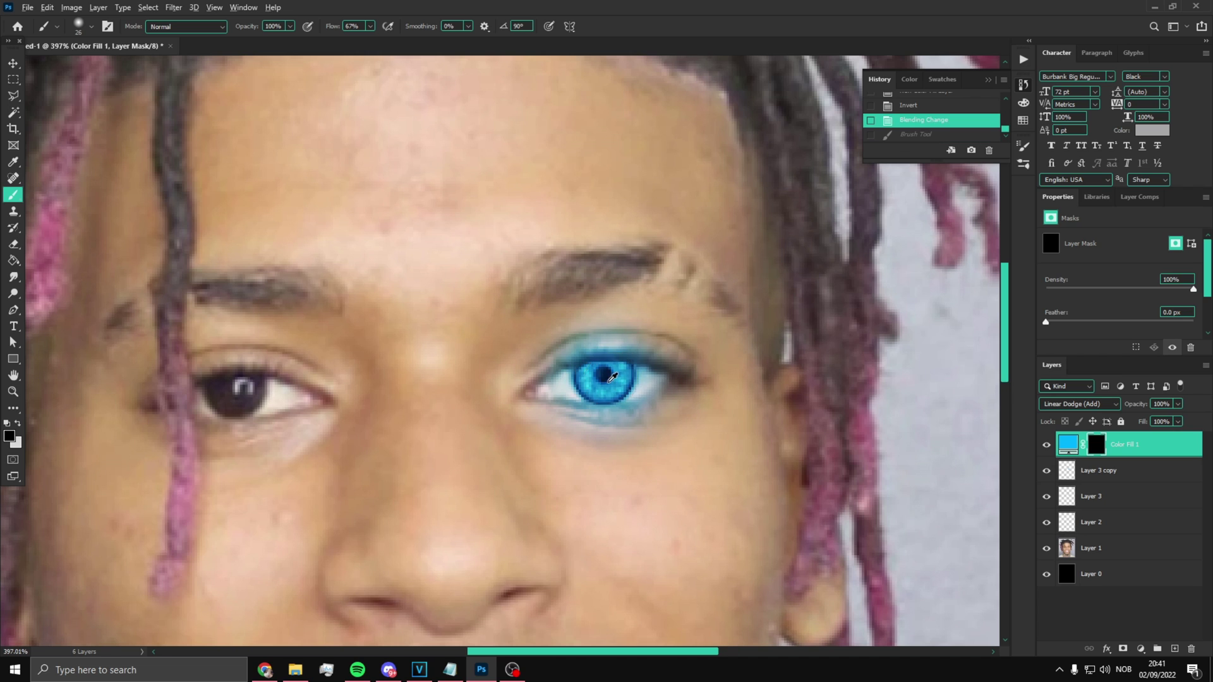
pyautogui.moveTo(620, 402); pyautogui.dragTo(576, 358)
pyautogui.keyDown('alt'); pyautogui.rightClick(605, 392); pyautogui.keyUp('alt')
pyautogui.click(595, 381)
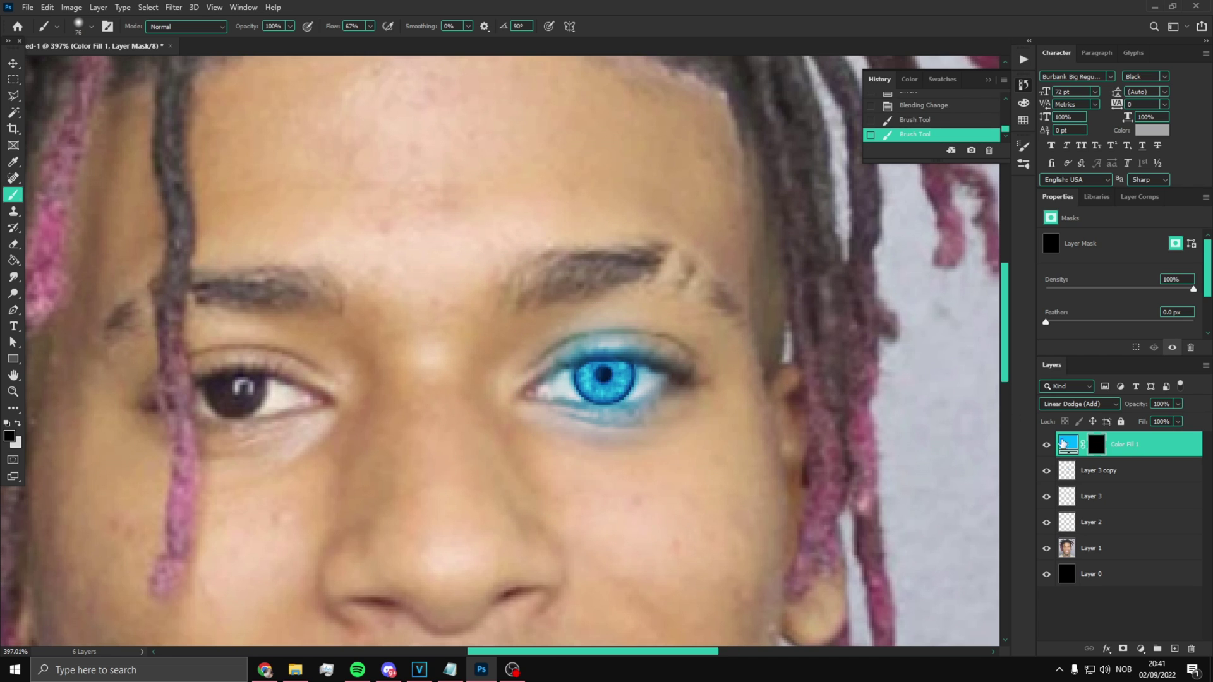
# Step: Swap to the light foreground color and paint glow over the iris on the fill layer's mask at 13% brush flow
pyautogui.press('x')
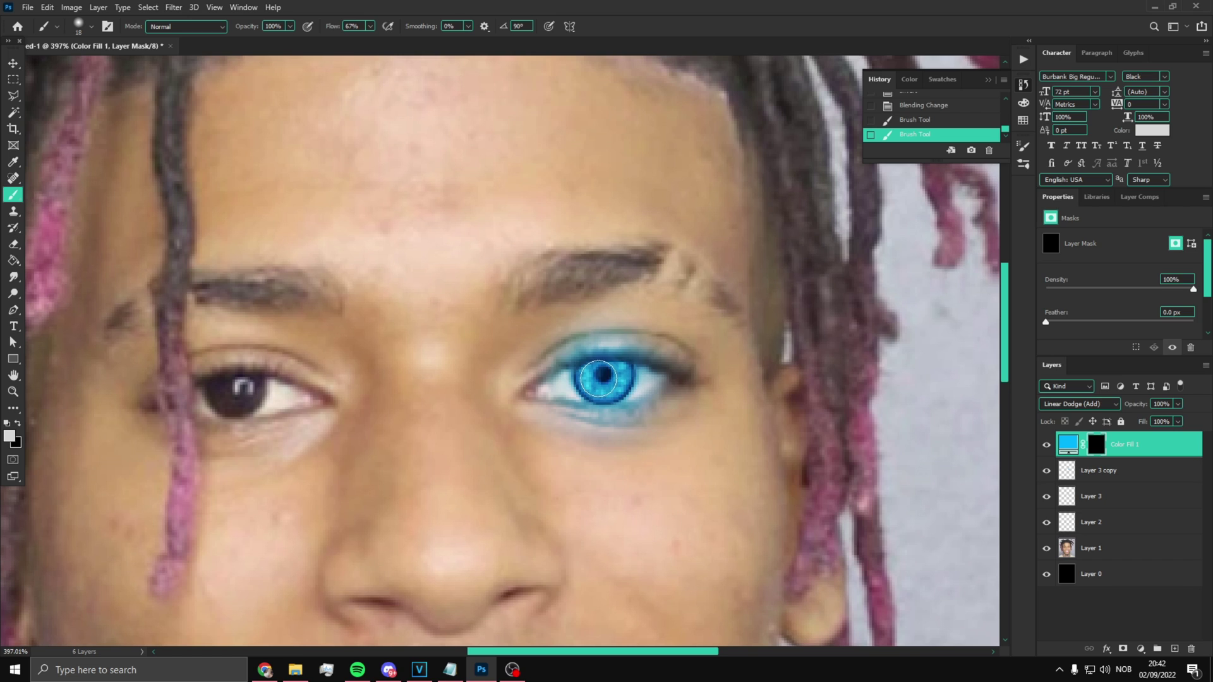
pyautogui.click(598, 379)
pyautogui.hotkey('ctrl', 'z')
pyautogui.press(']')
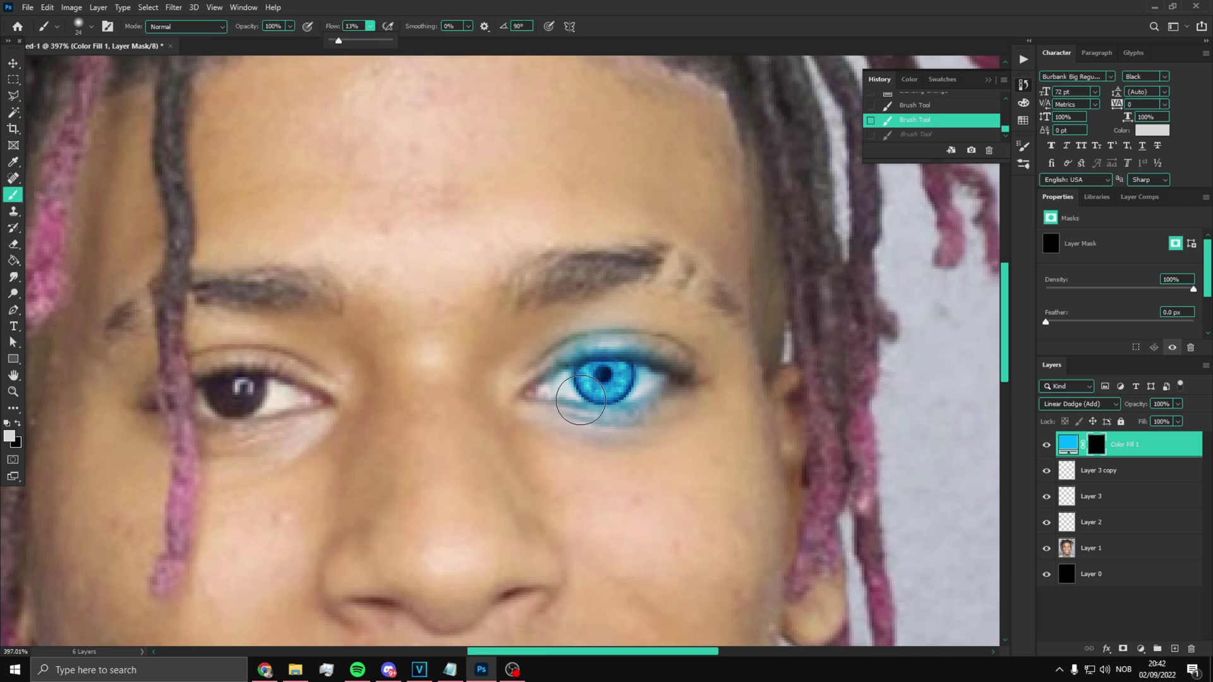
pyautogui.hotkey('ctrl', 'shift', 'z')
pyautogui.press(']')
pyautogui.press(']')
pyautogui.press(']')
pyautogui.press(']')
pyautogui.press(']')
pyautogui.press(']')
pyautogui.press(']')
pyautogui.press(']')
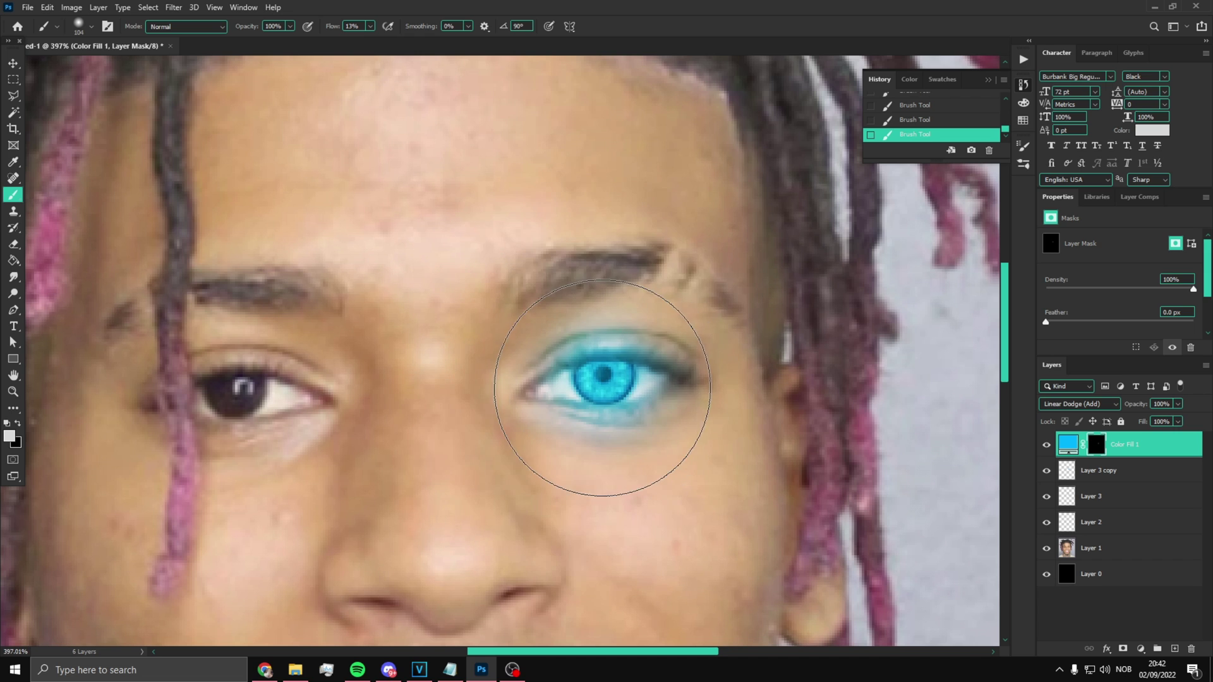
# Step: Spread the glow softly beyond the eye on the fill layer's mask using a much larger brush, up to about 270 px
pyautogui.scroll(-5, 603, 388)
pyautogui.keyDown('alt'); pyautogui.rightClick(609, 393); pyautogui.keyUp('alt')
pyautogui.click(604, 389)
pyautogui.keyDown('alt'); pyautogui.rightClick(602, 387); pyautogui.keyUp('alt')
pyautogui.click(600, 390)
pyautogui.keyDown('alt'); pyautogui.rightClick(613, 401); pyautogui.keyUp('alt')
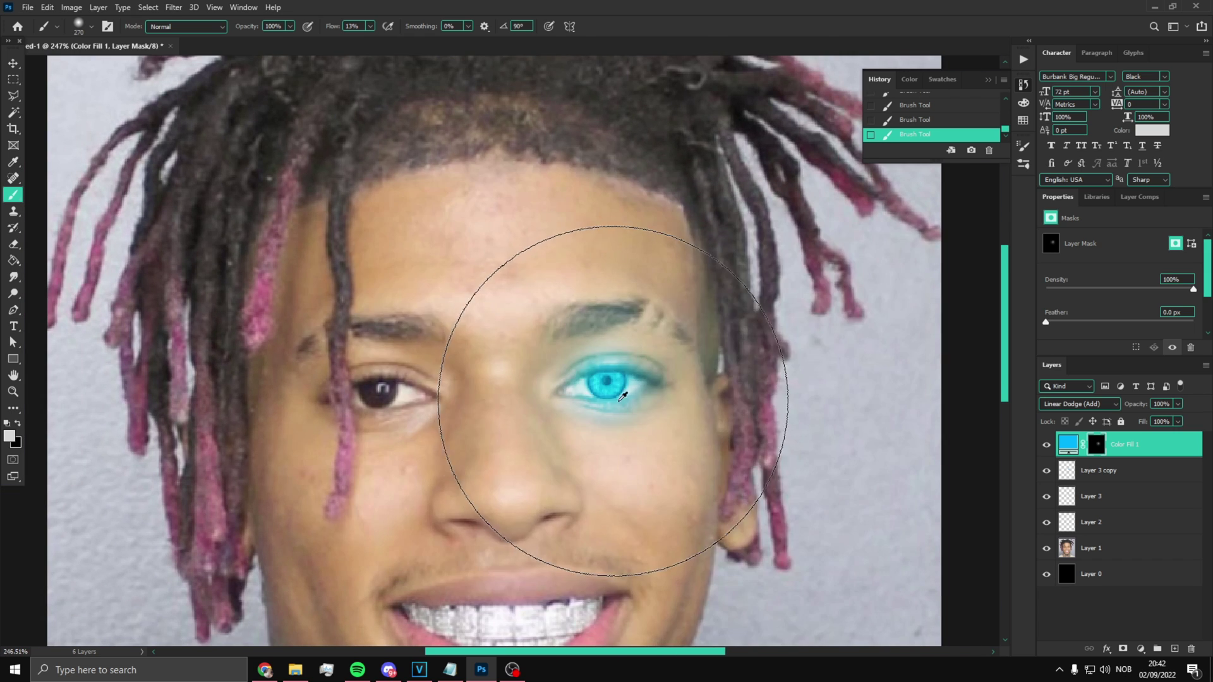
pyautogui.scroll(-5, 622, 396)
pyautogui.press(']')
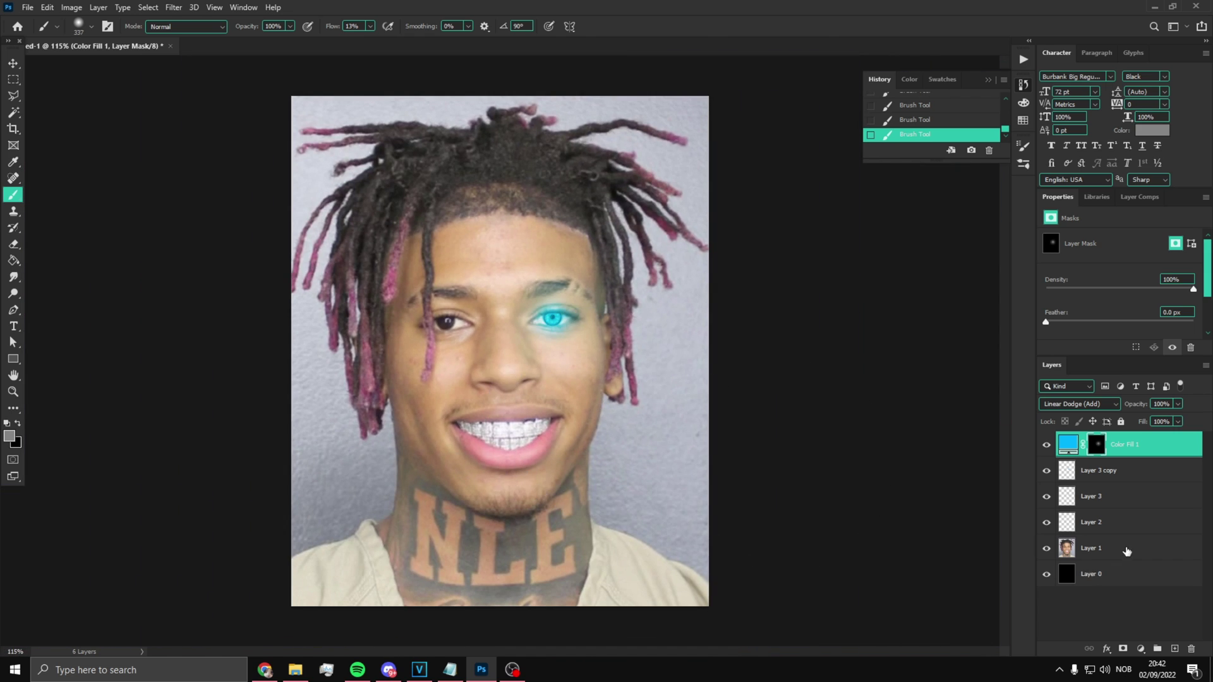
# Step: Darken the portrait with a Levels layer directly above Layer 1, using inputs 47, 0.62, 255 and output levels 0 to 152
pyautogui.click(1127, 552)
pyautogui.click(1140, 649)
pyautogui.click(1147, 477)
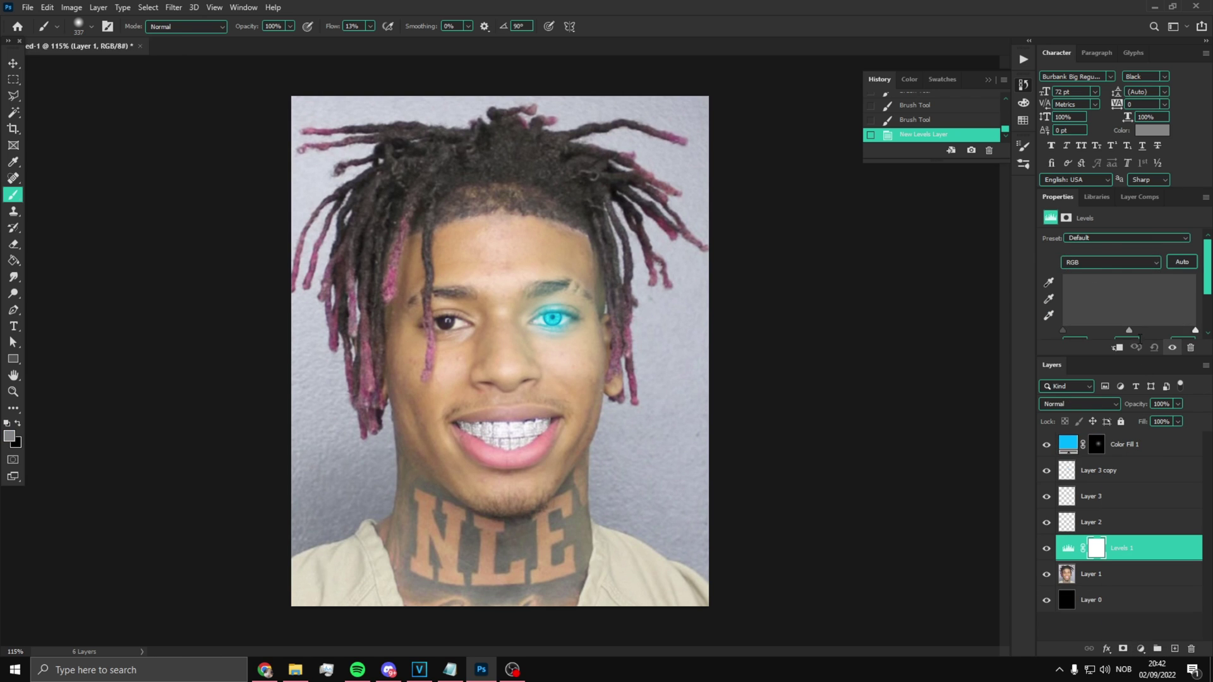
pyautogui.moveTo(1064, 299); pyautogui.dragTo(1142, 306)
pyautogui.scroll(-1, 1151, 299)
pyautogui.scroll(-5, 678, 309)
pyautogui.scroll(8, 619, 340)
pyautogui.scroll(-4, 600, 360)
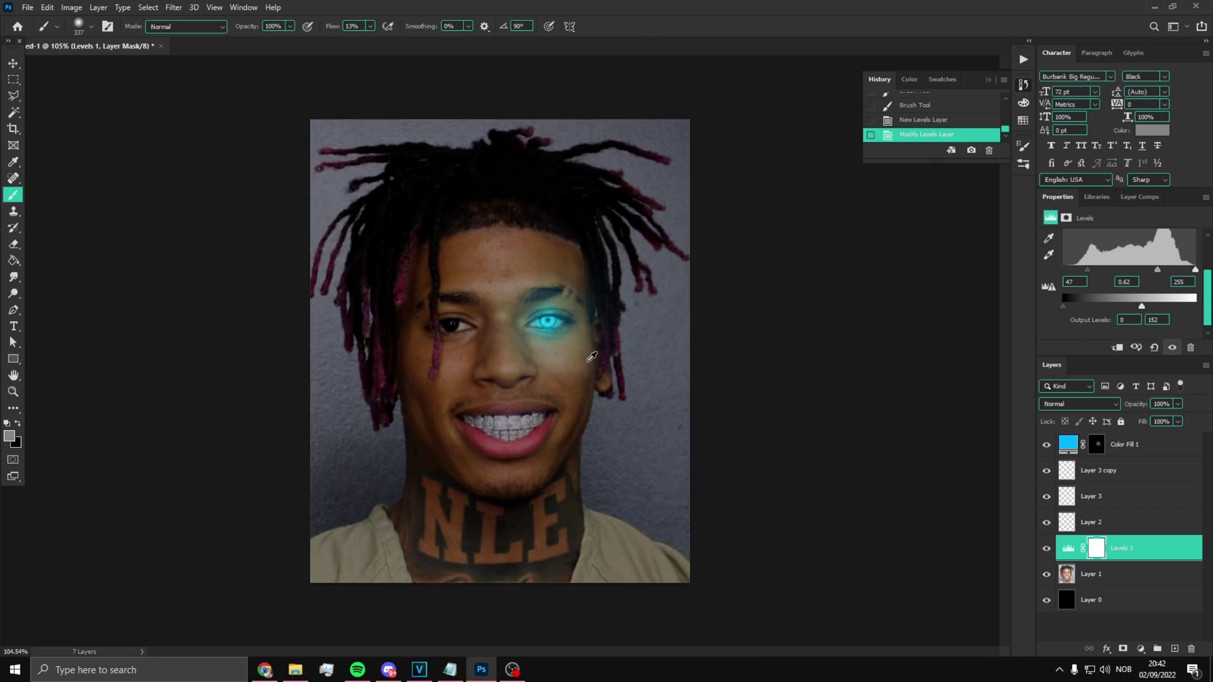
# Step: Open the Camera Raw Filter on the portrait in Layer 1 and set exposure to -0.85 and contrast to +36
pyautogui.click(9, 392)
pyautogui.rightClick(597, 382)
pyautogui.click(613, 422)
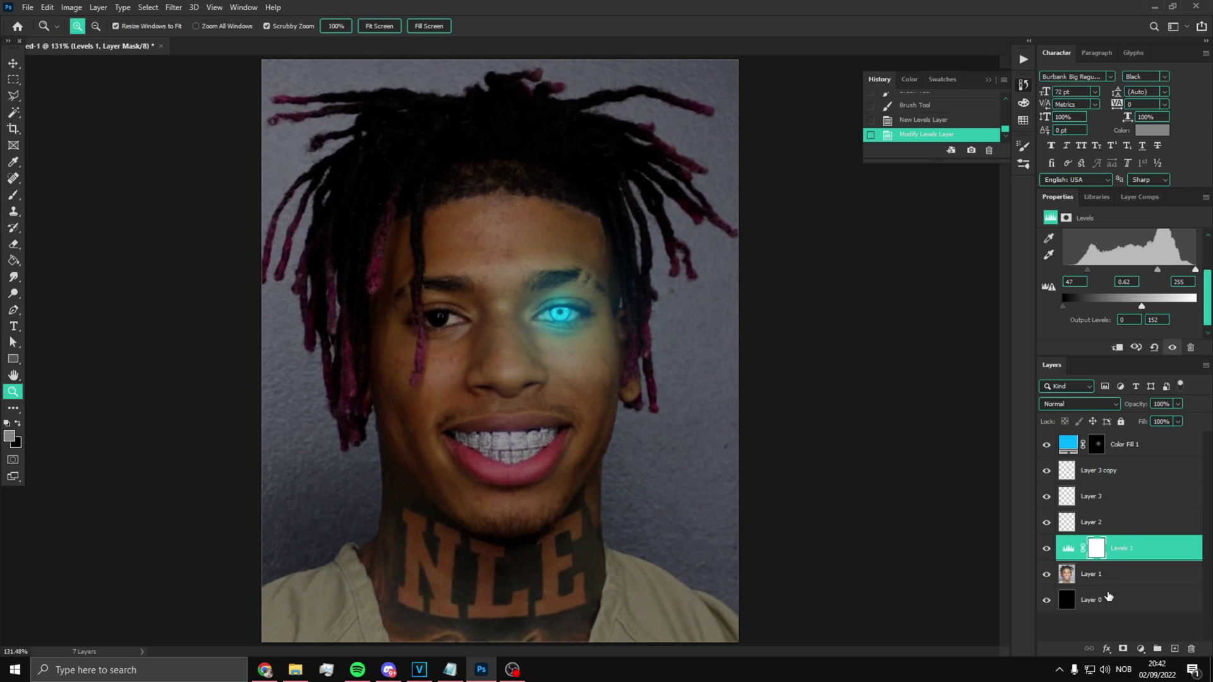
pyautogui.click(1117, 573)
pyautogui.click(175, 5)
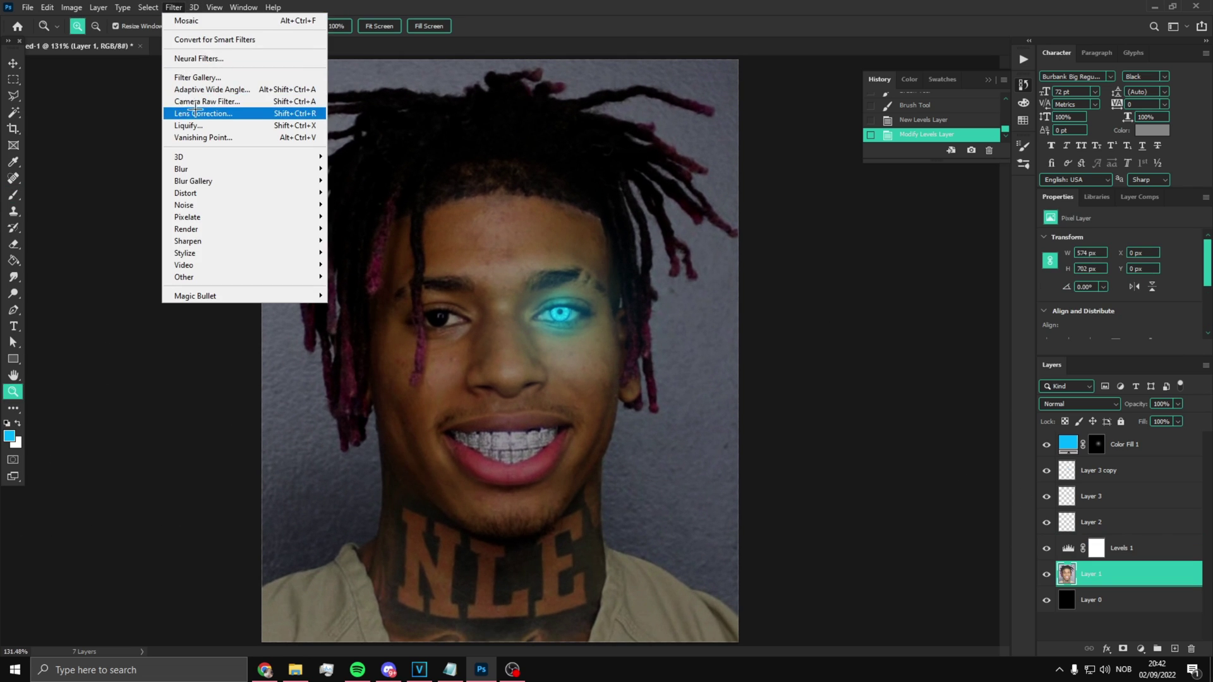
pyautogui.click(200, 105)
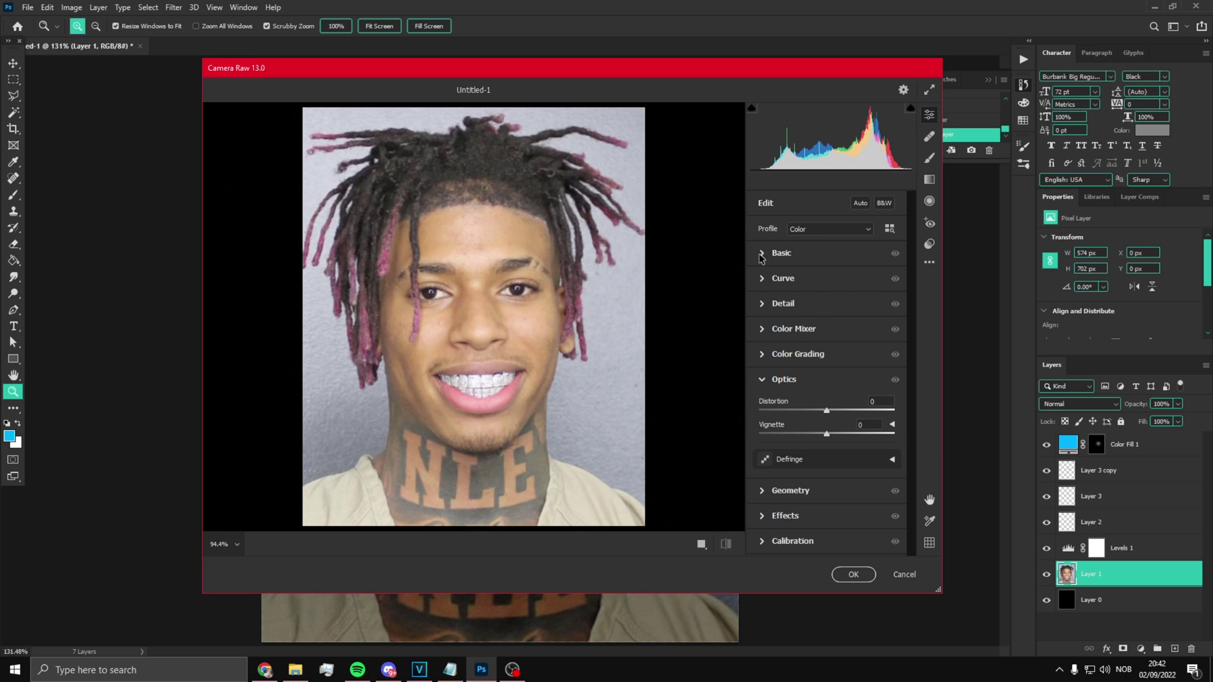
pyautogui.click(761, 253)
pyautogui.moveTo(826, 316); pyautogui.dragTo(851, 335)
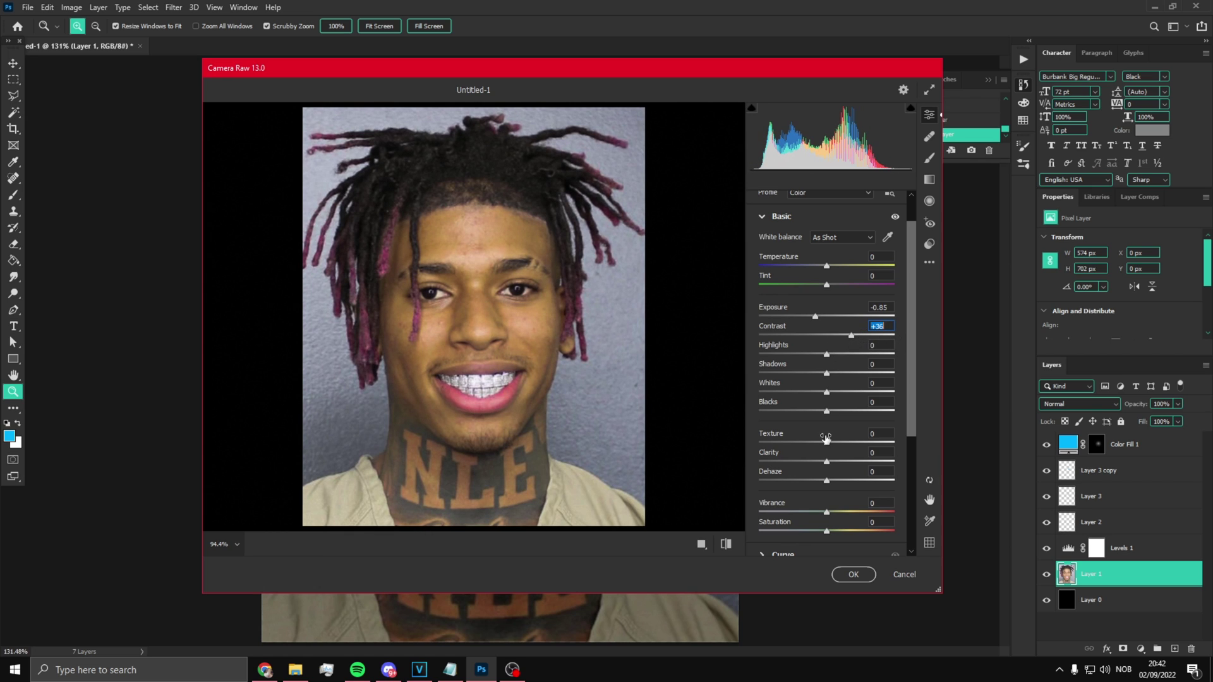
# Step: Set Camera Raw texture to +60, clarity +34, vibrance +16, highlights +22 and whites -5, and apply the filter
pyautogui.moveTo(842, 442)
pyautogui.mouseDown()
pyautogui.moveTo(866, 442)
pyautogui.moveTo(851, 462)
pyautogui.mouseUp()
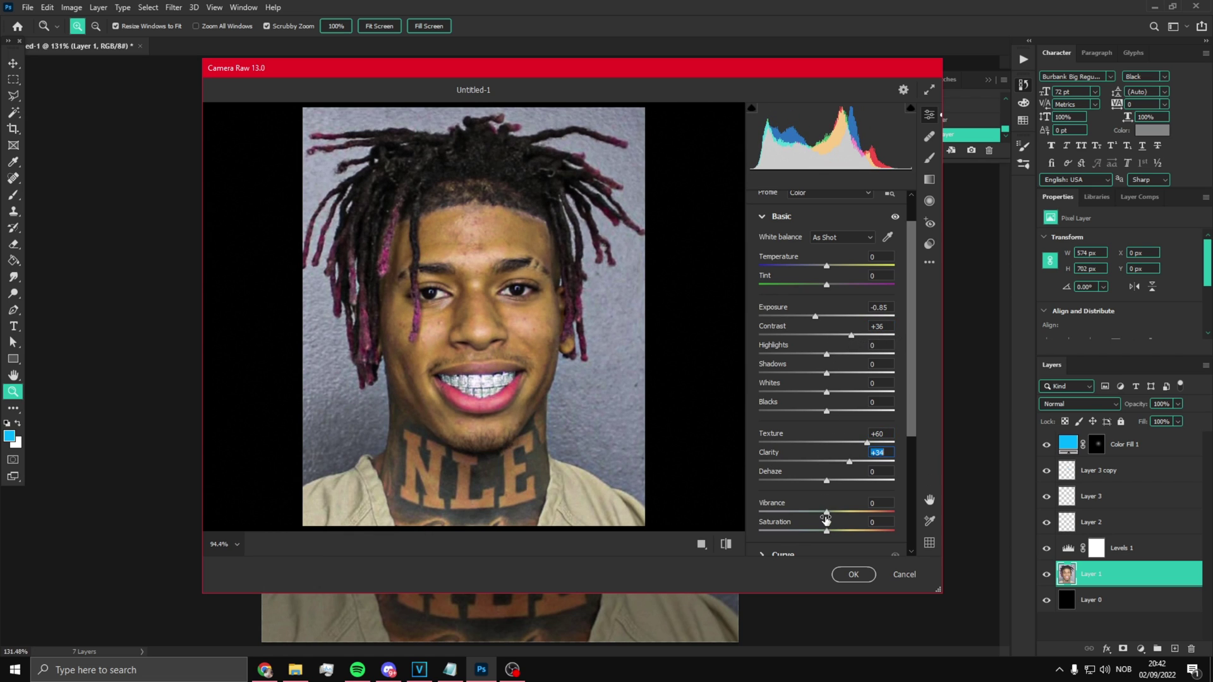
pyautogui.moveTo(826, 354); pyautogui.dragTo(842, 353)
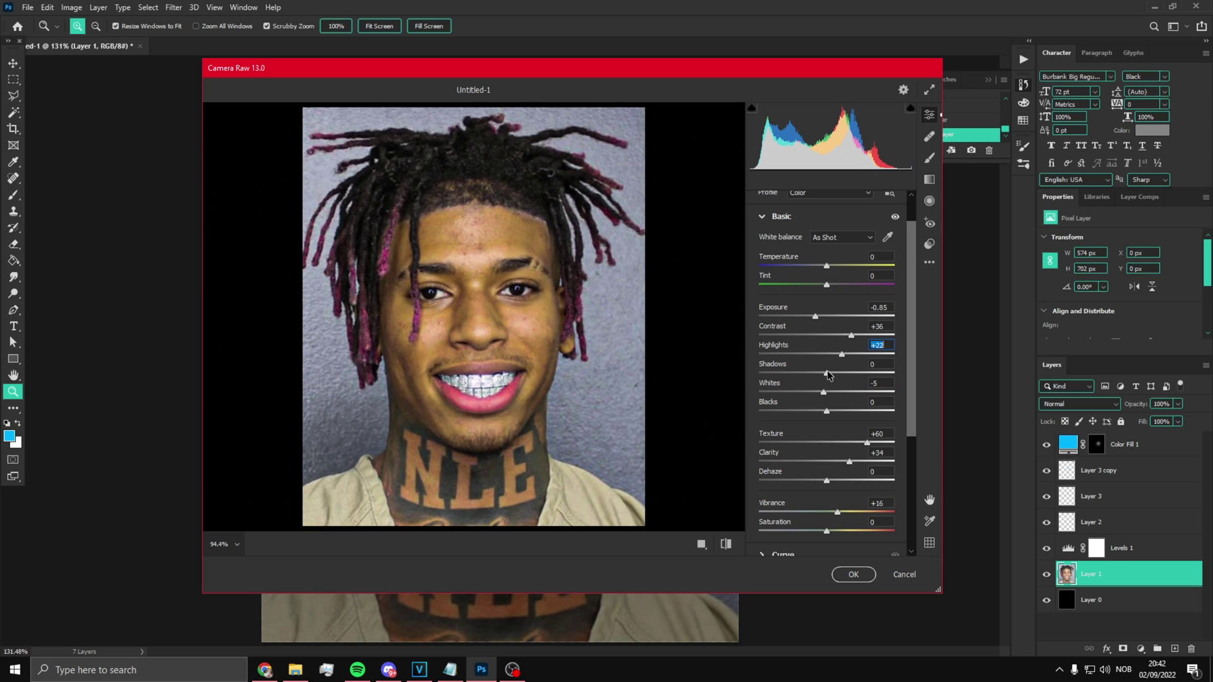
pyautogui.click(854, 573)
pyautogui.moveTo(577, 460); pyautogui.dragTo(556, 457)
pyautogui.hotkey('ctrl', '0')
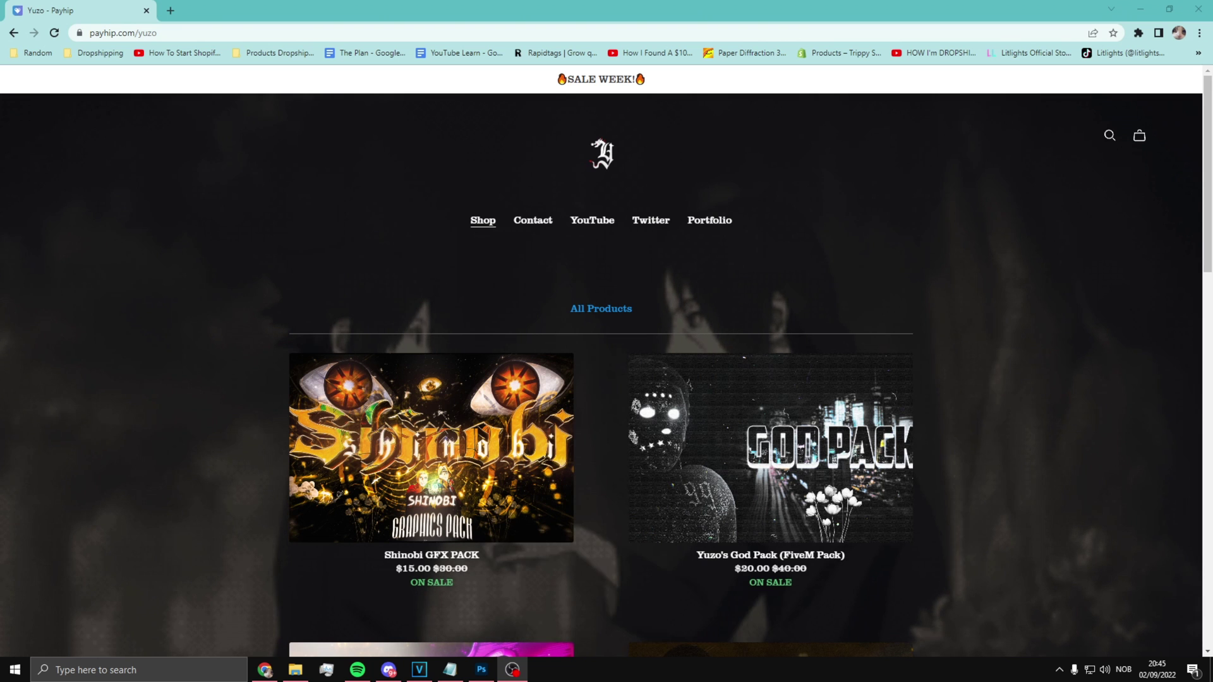
# Step: Look through the graphics packs and FAQs on the Yuzo Payhip shop page in Chrome
pyautogui.scroll(-8, 1095, 328)
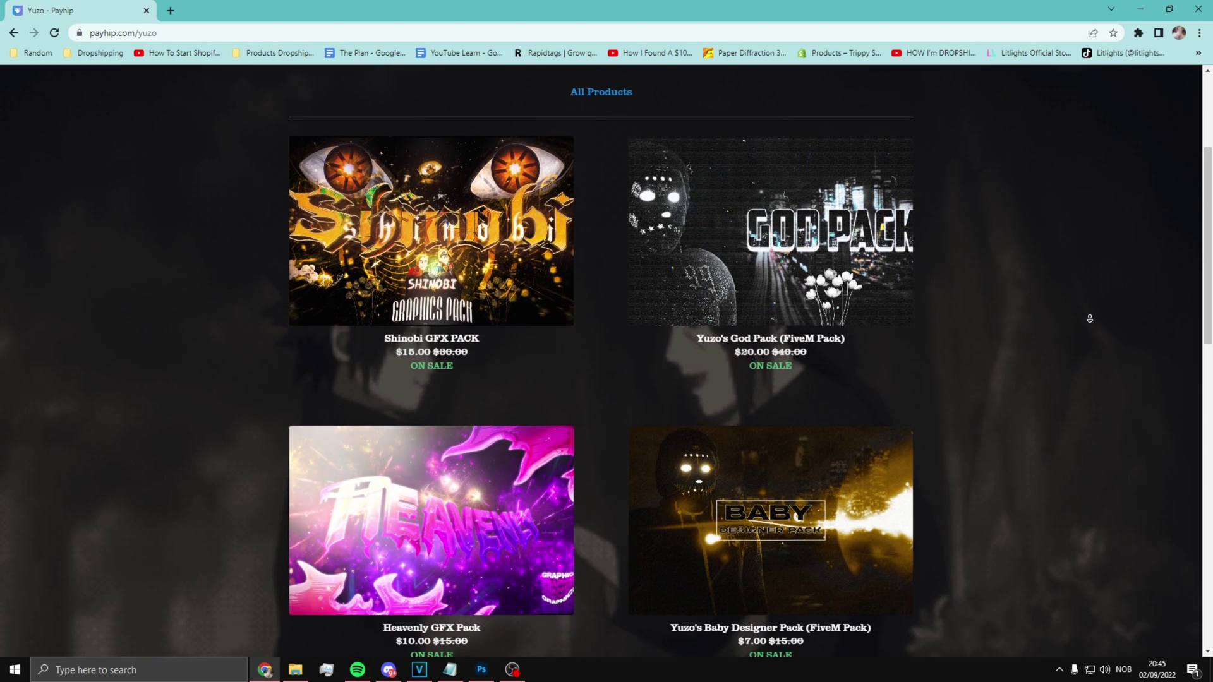
pyautogui.scroll(-7, 1090, 319)
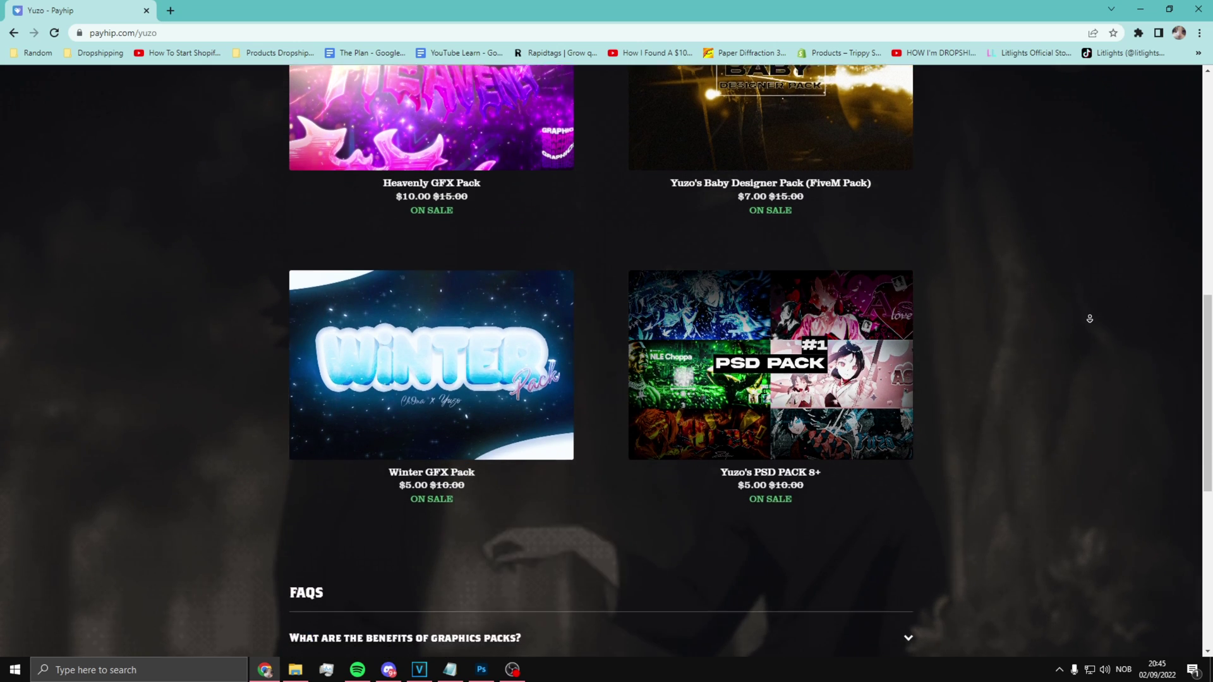
pyautogui.scroll(-1, 1089, 328)
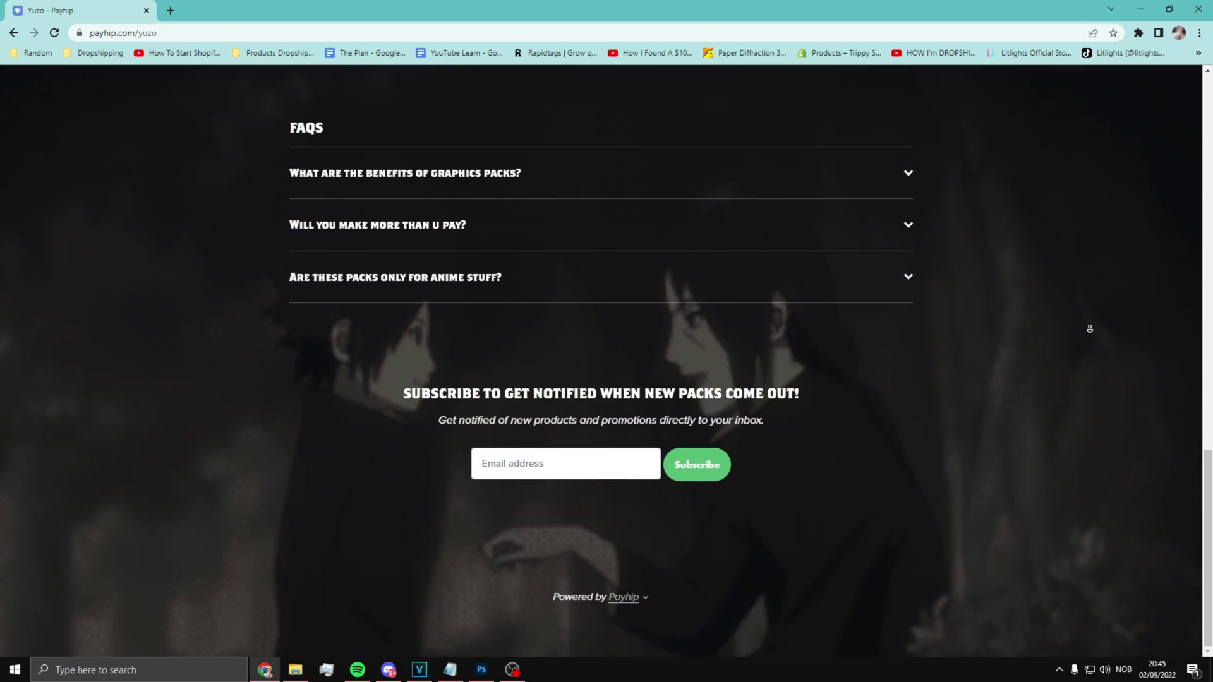
pyautogui.scroll(16, 1089, 330)
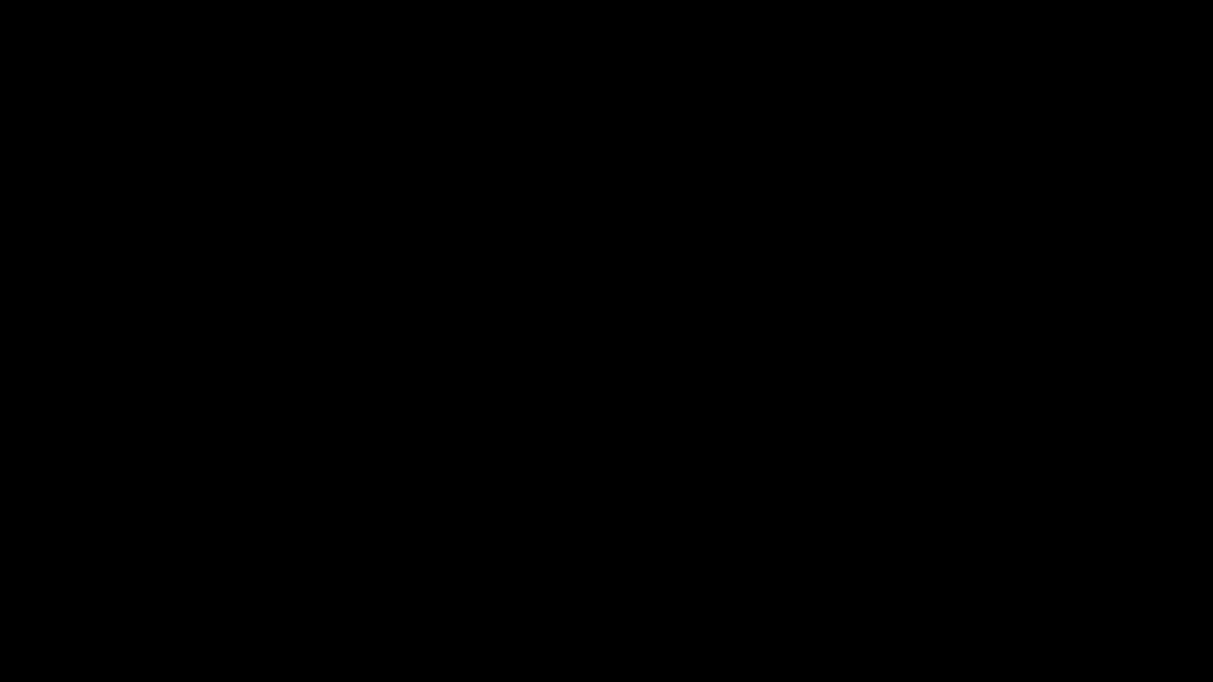